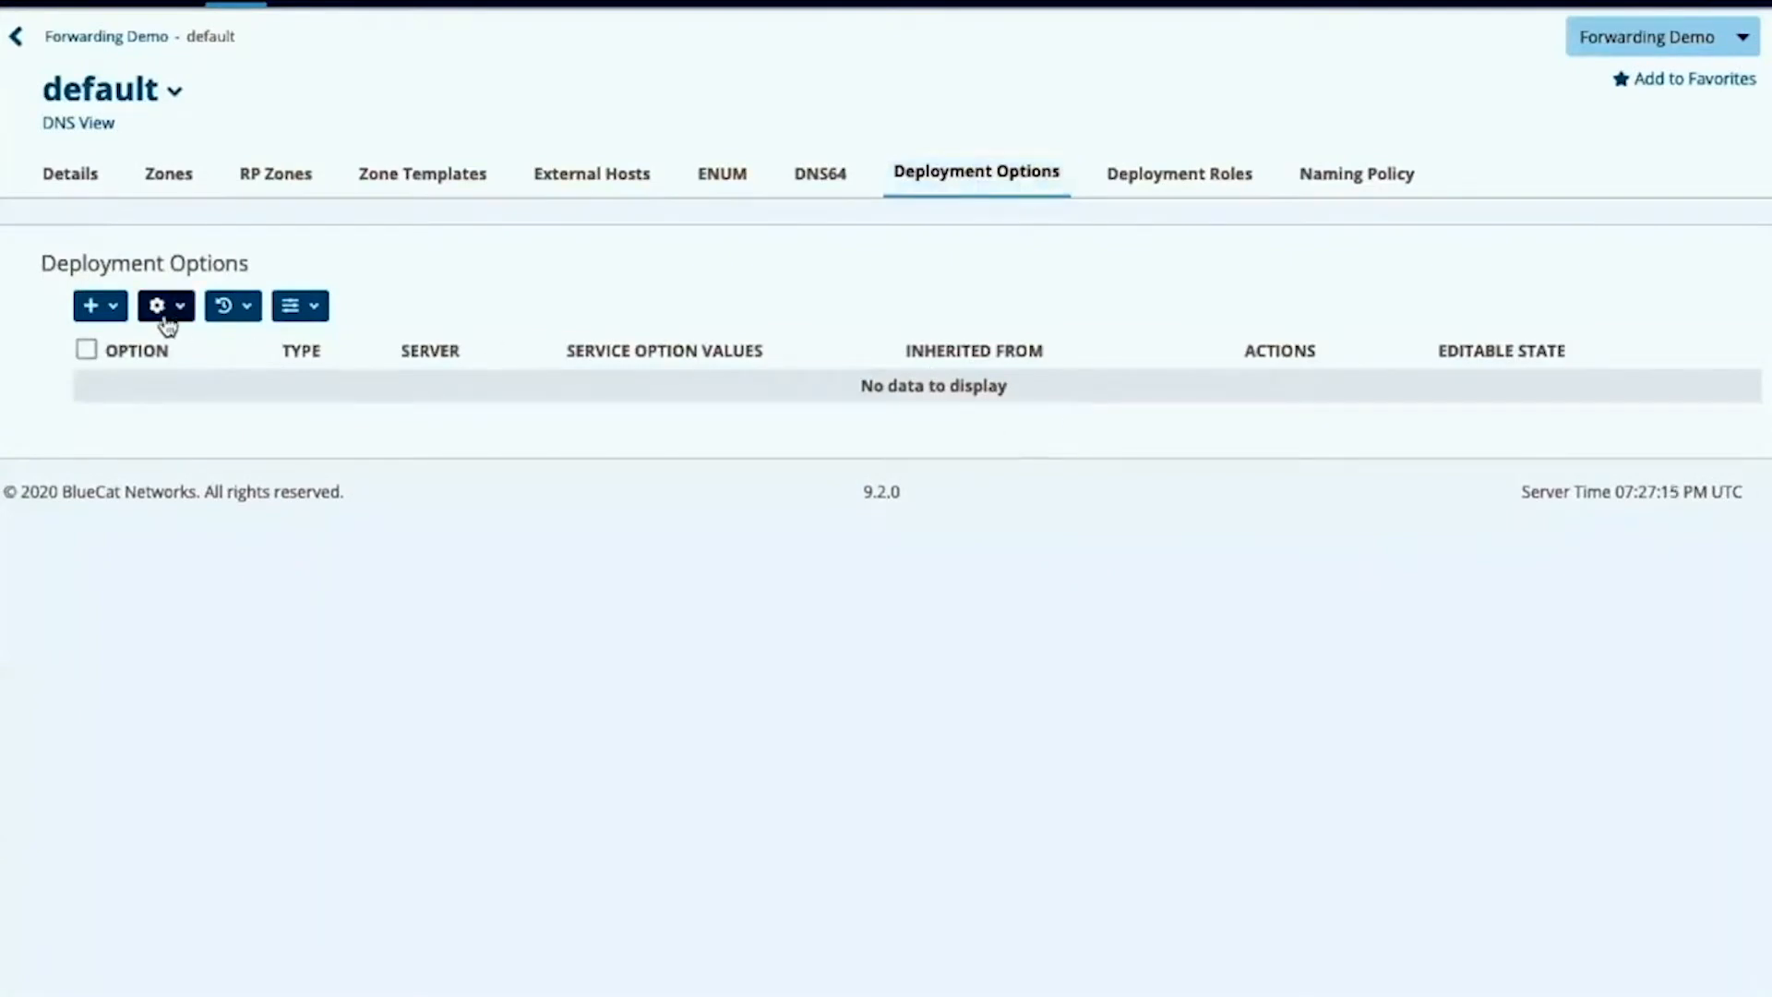
# Step: Add a Forwarding Policy DNS deployment option with the value first for all servers to the default view
pyautogui.click(109, 310)
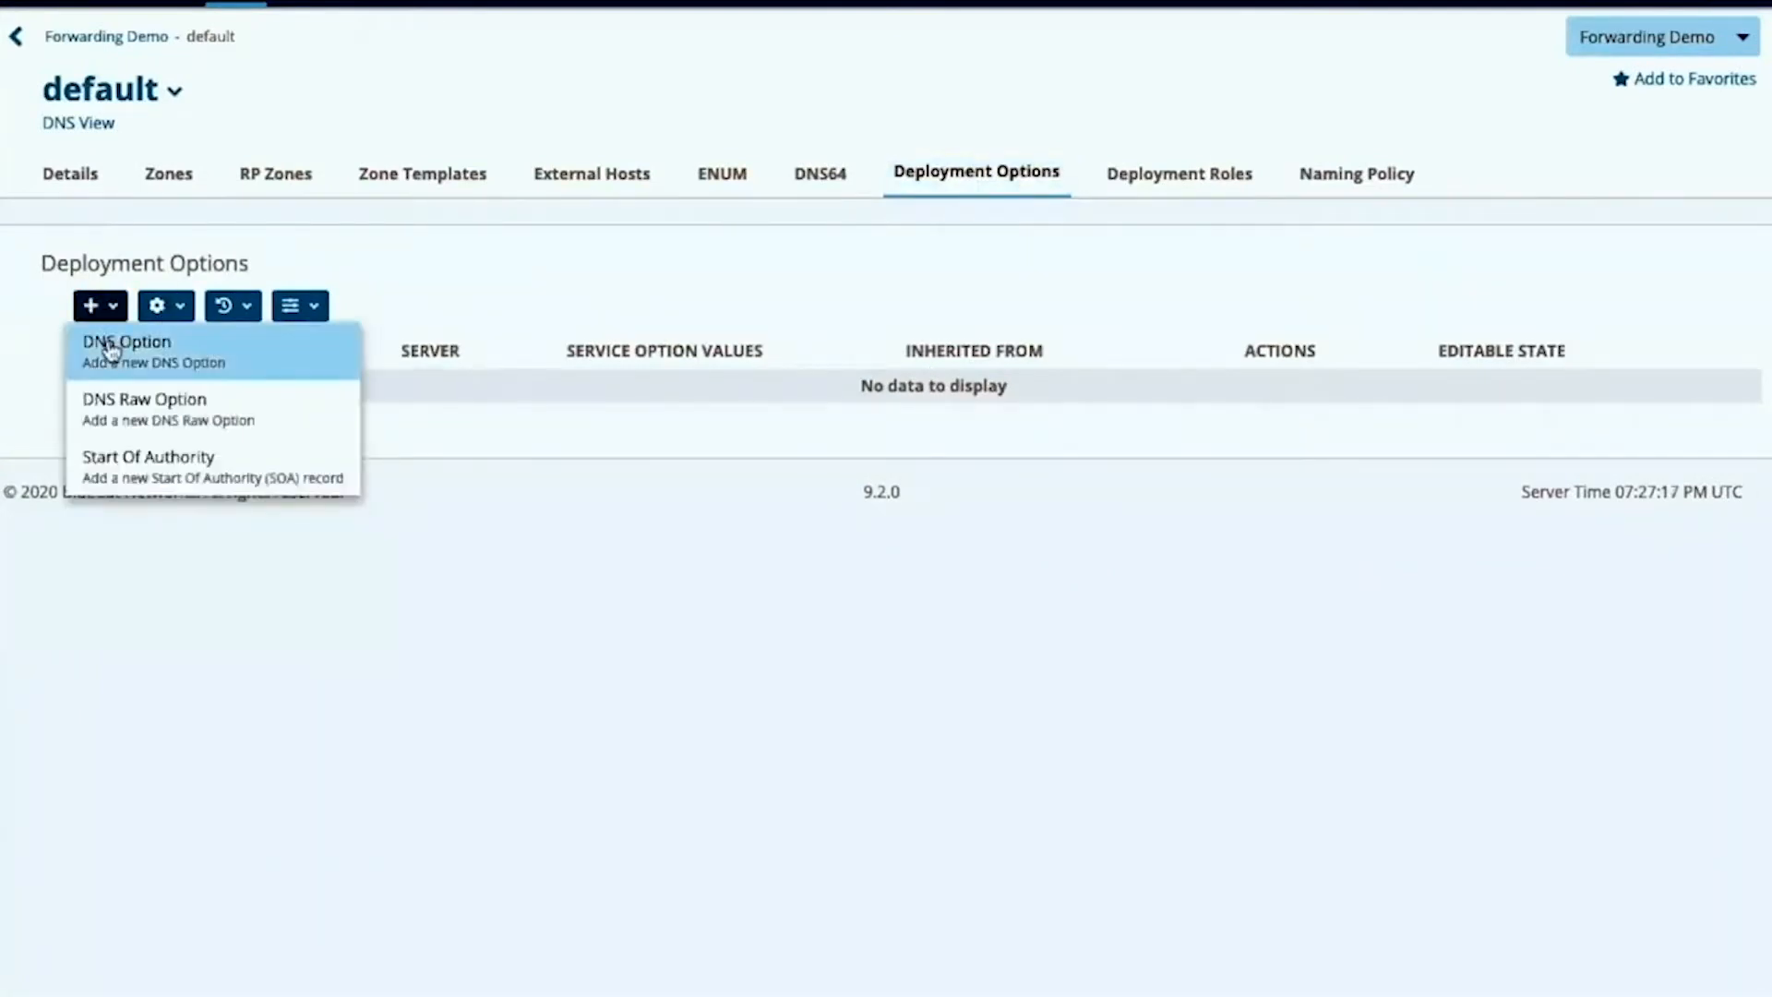
pyautogui.click(109, 339)
pyautogui.click(210, 262)
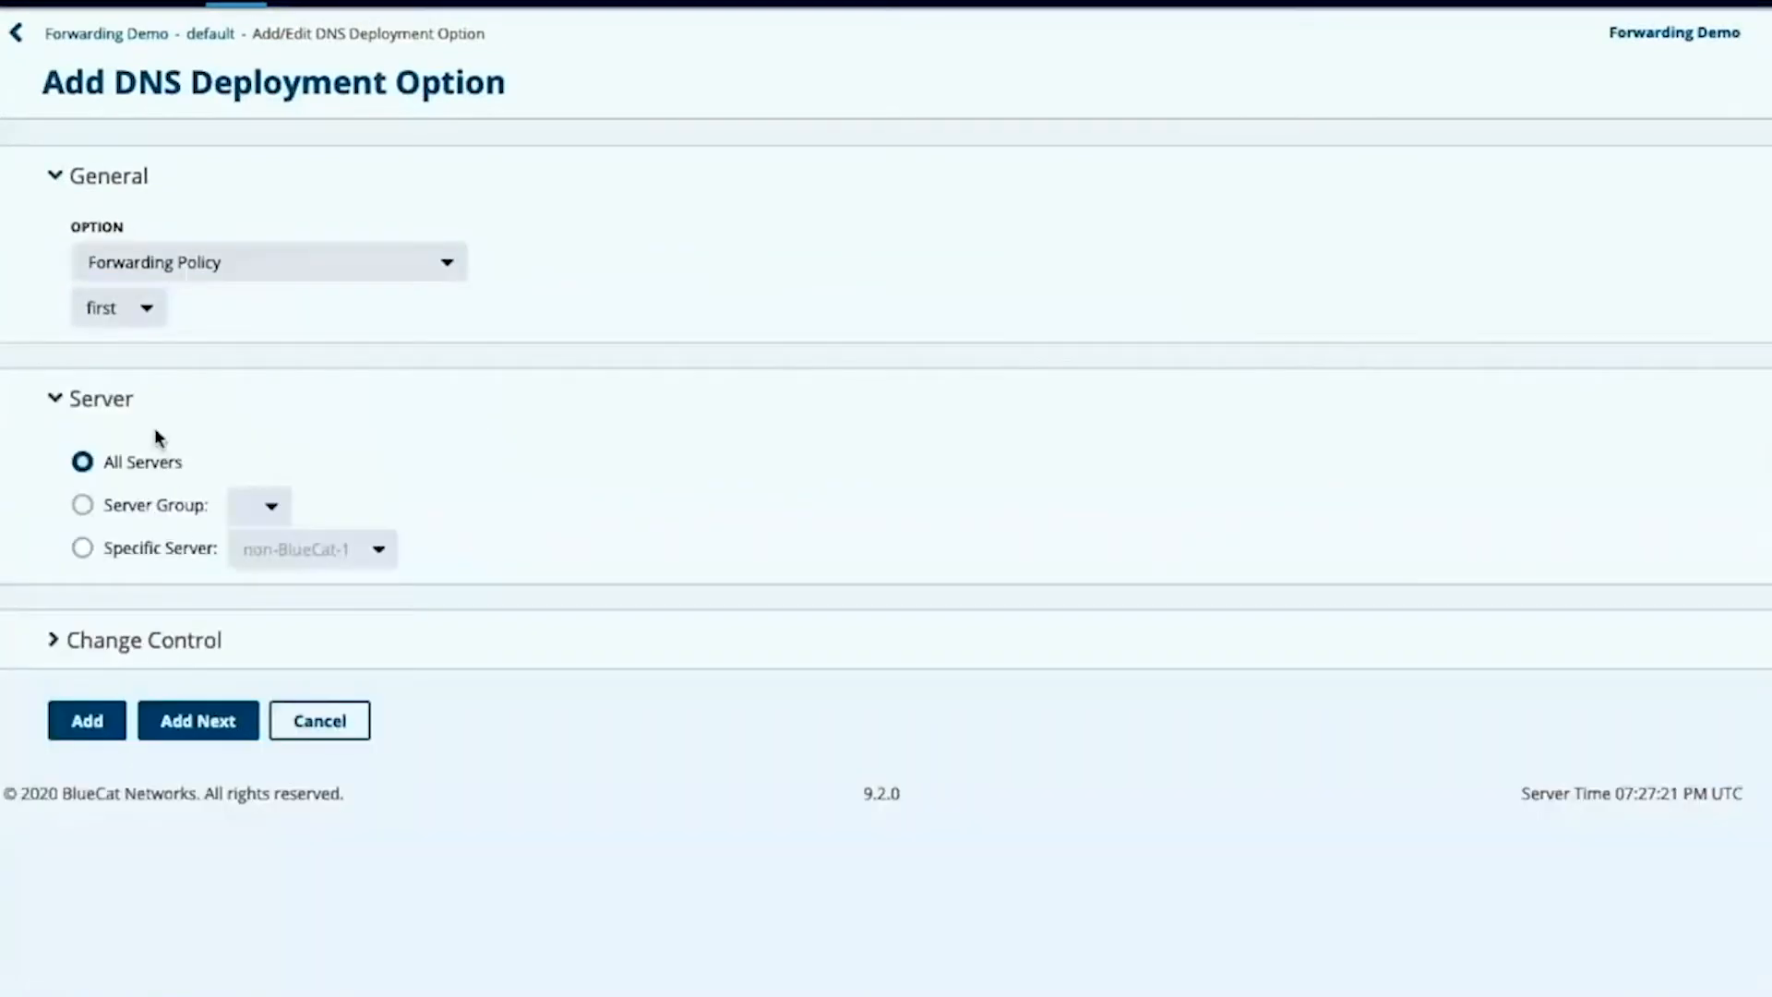
pyautogui.click(87, 721)
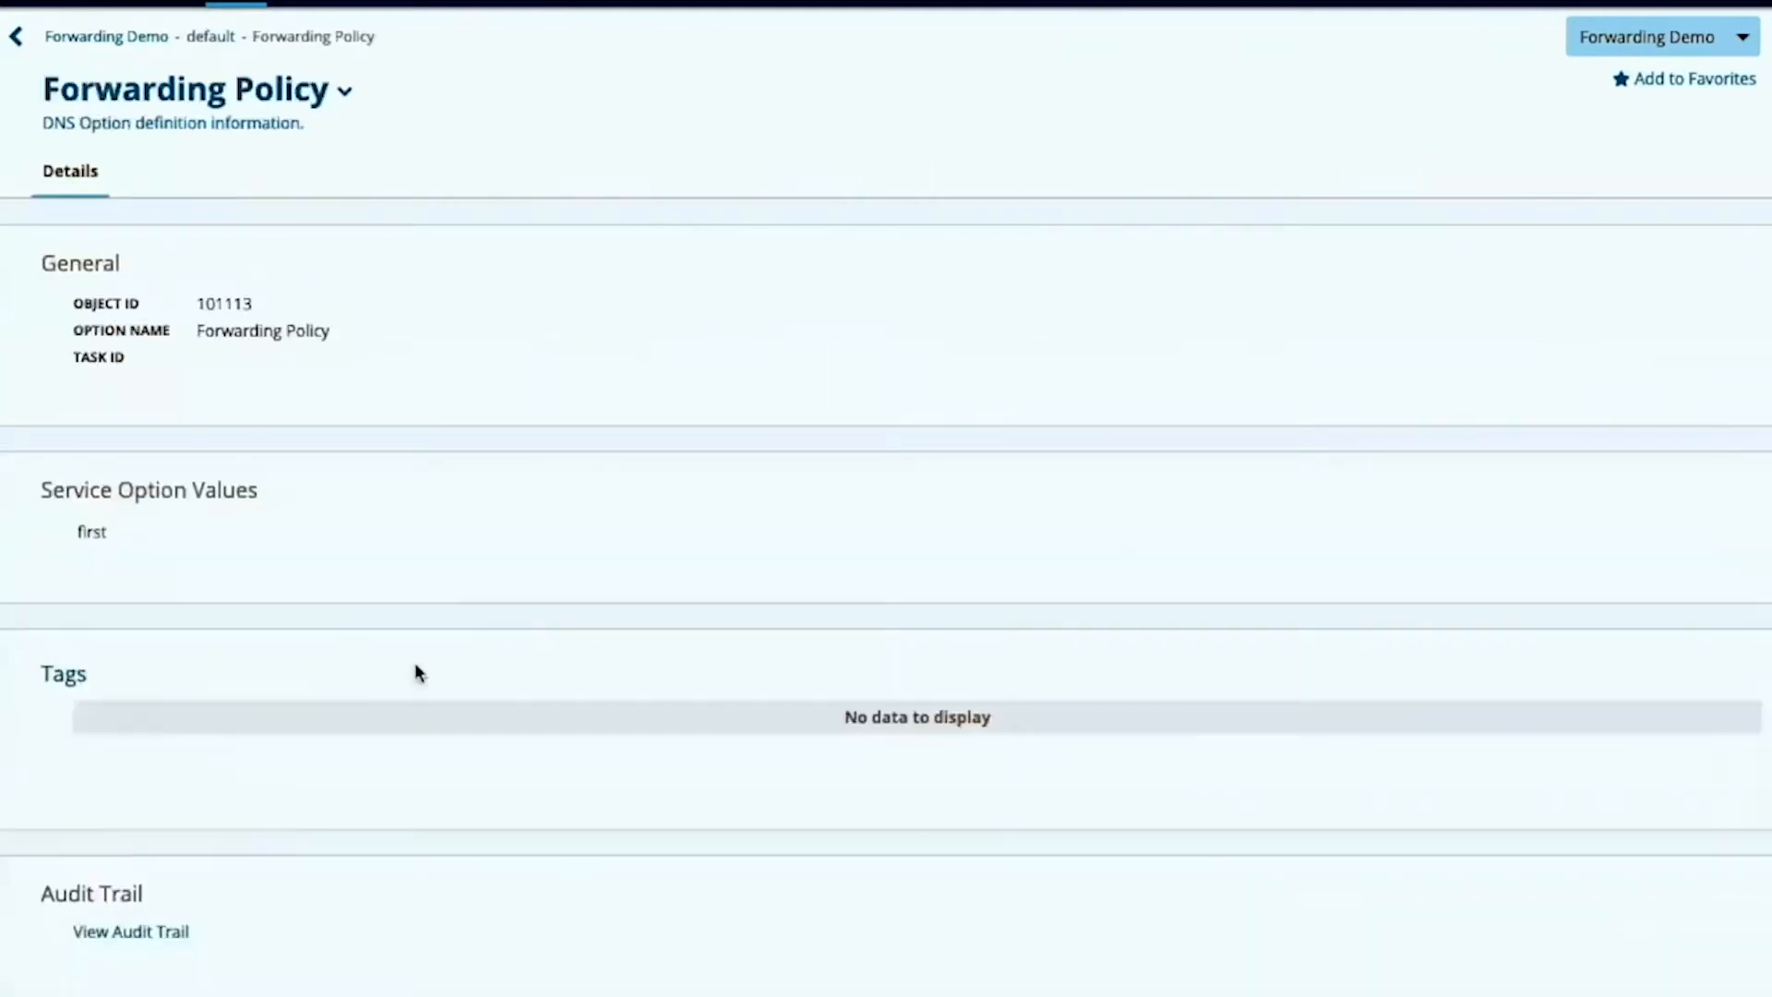
# Step: Change the Forwarding Policy option's value to only and save the update
pyautogui.click(344, 91)
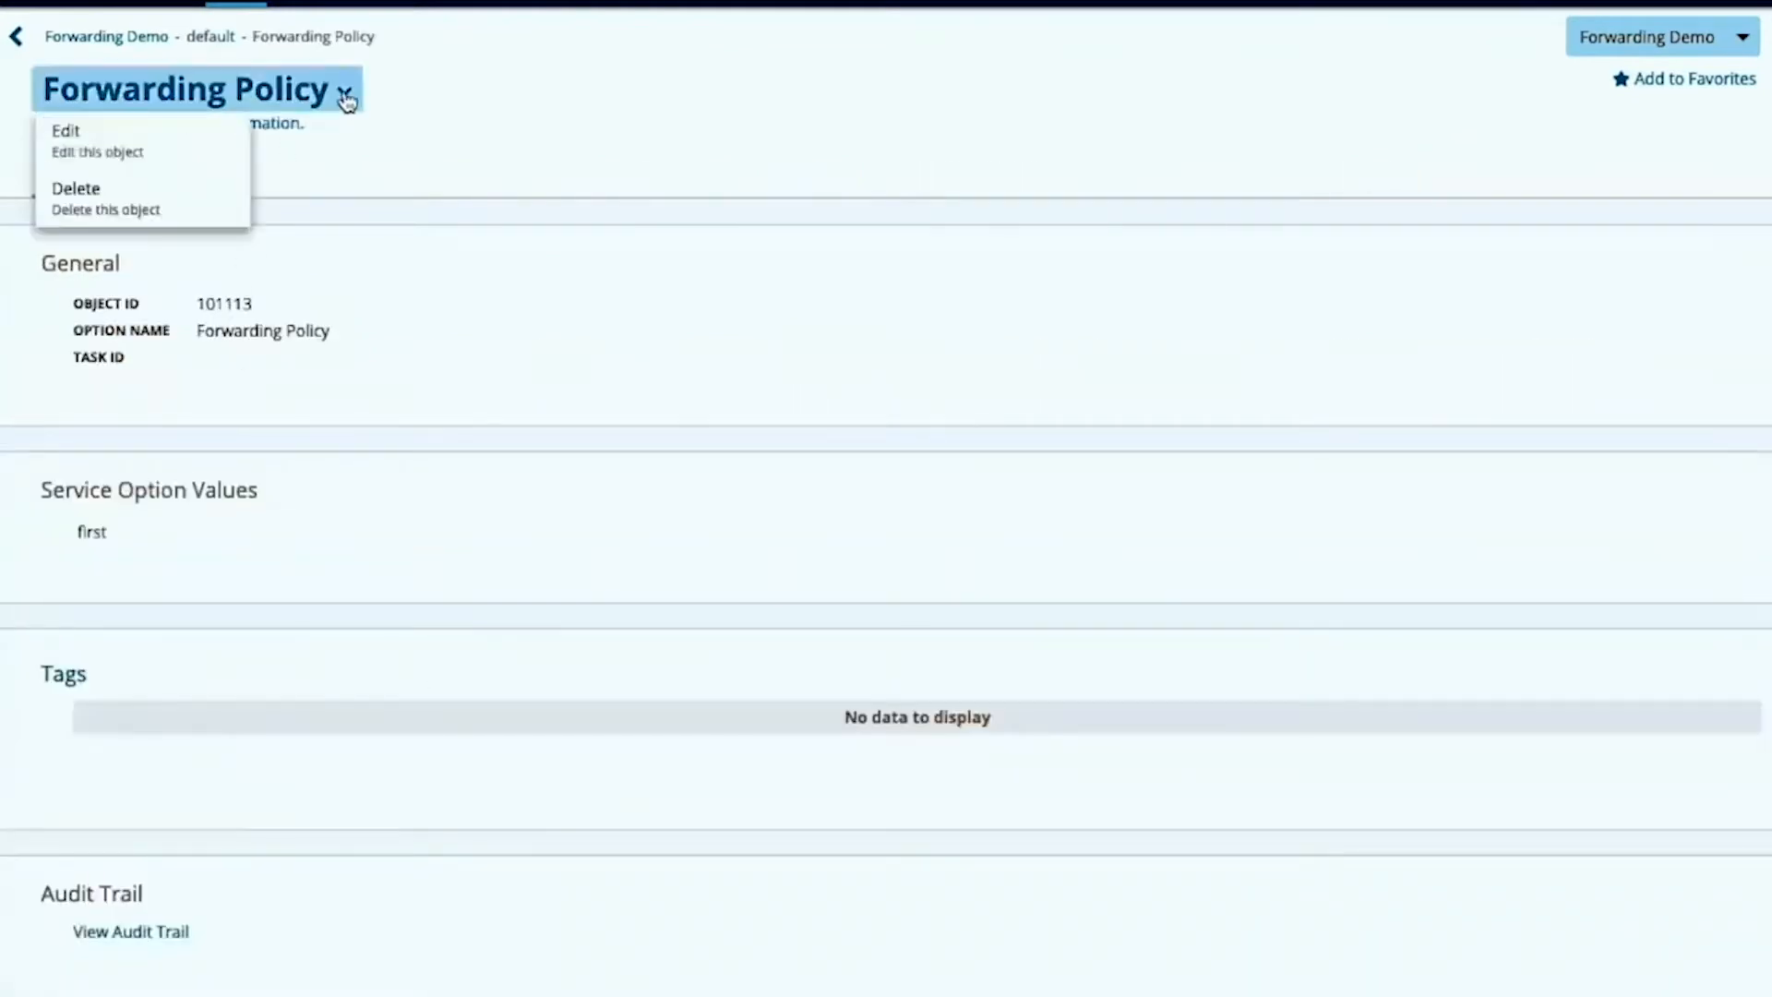
pyautogui.click(150, 143)
pyautogui.click(140, 295)
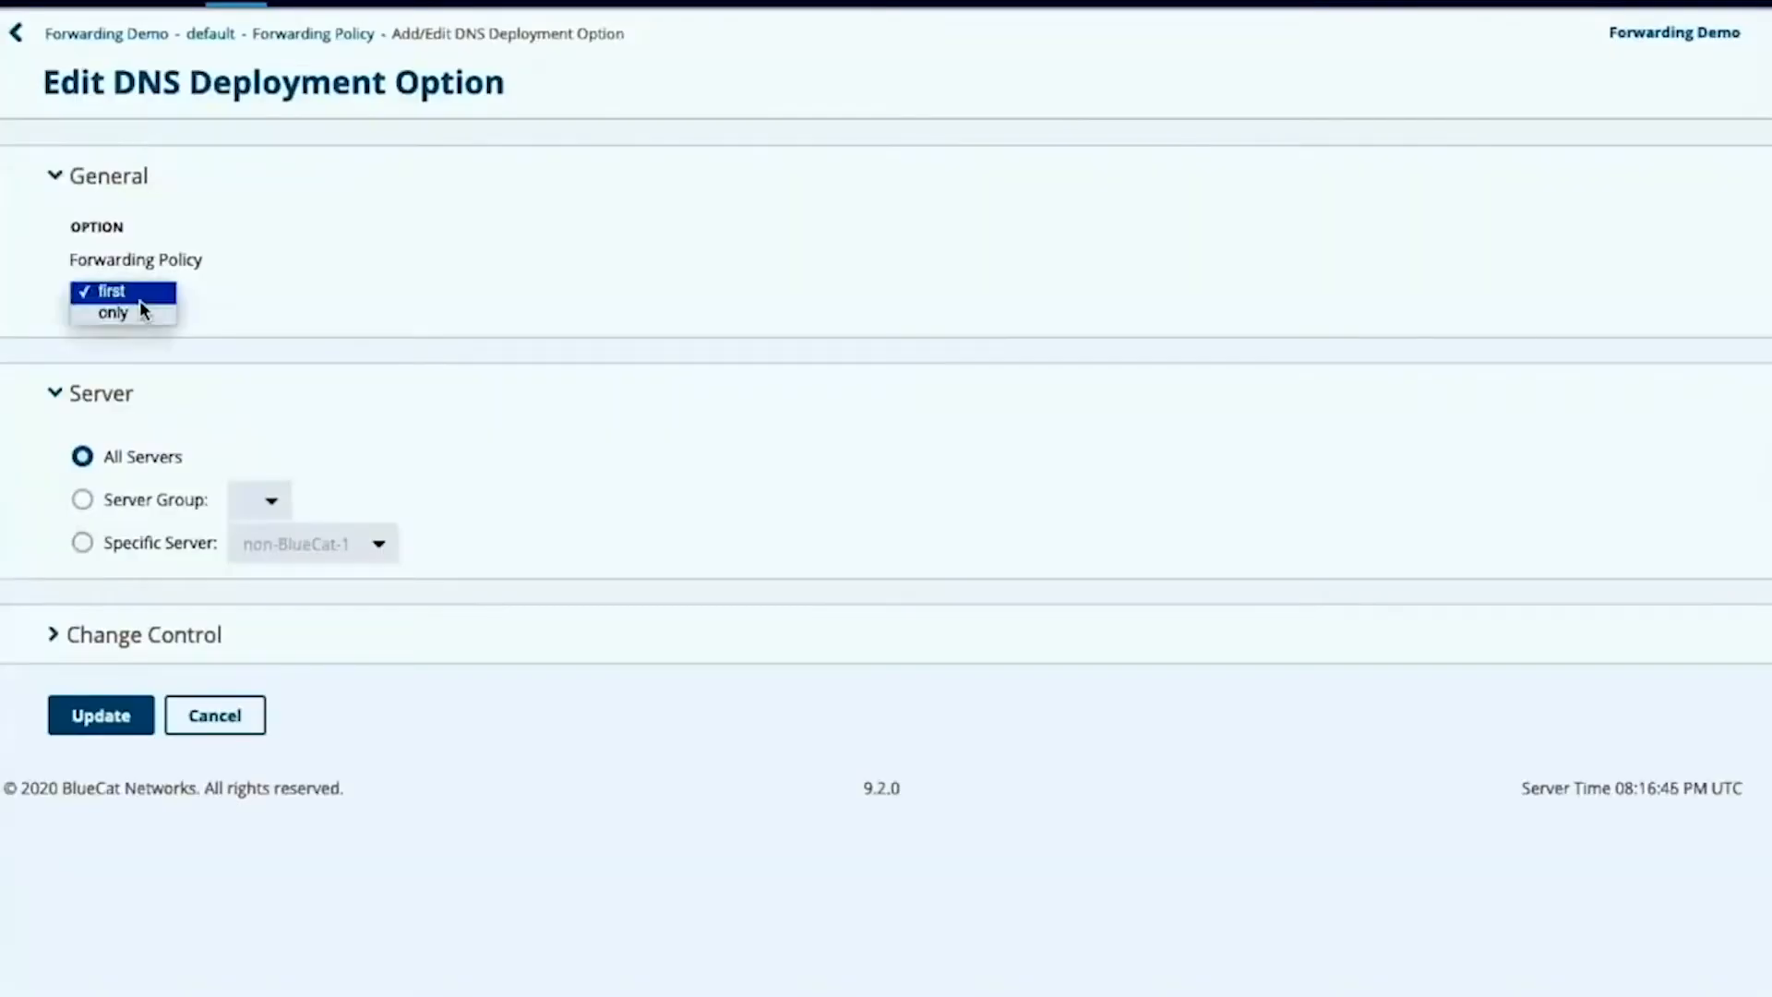
pyautogui.click(132, 312)
pyautogui.click(99, 718)
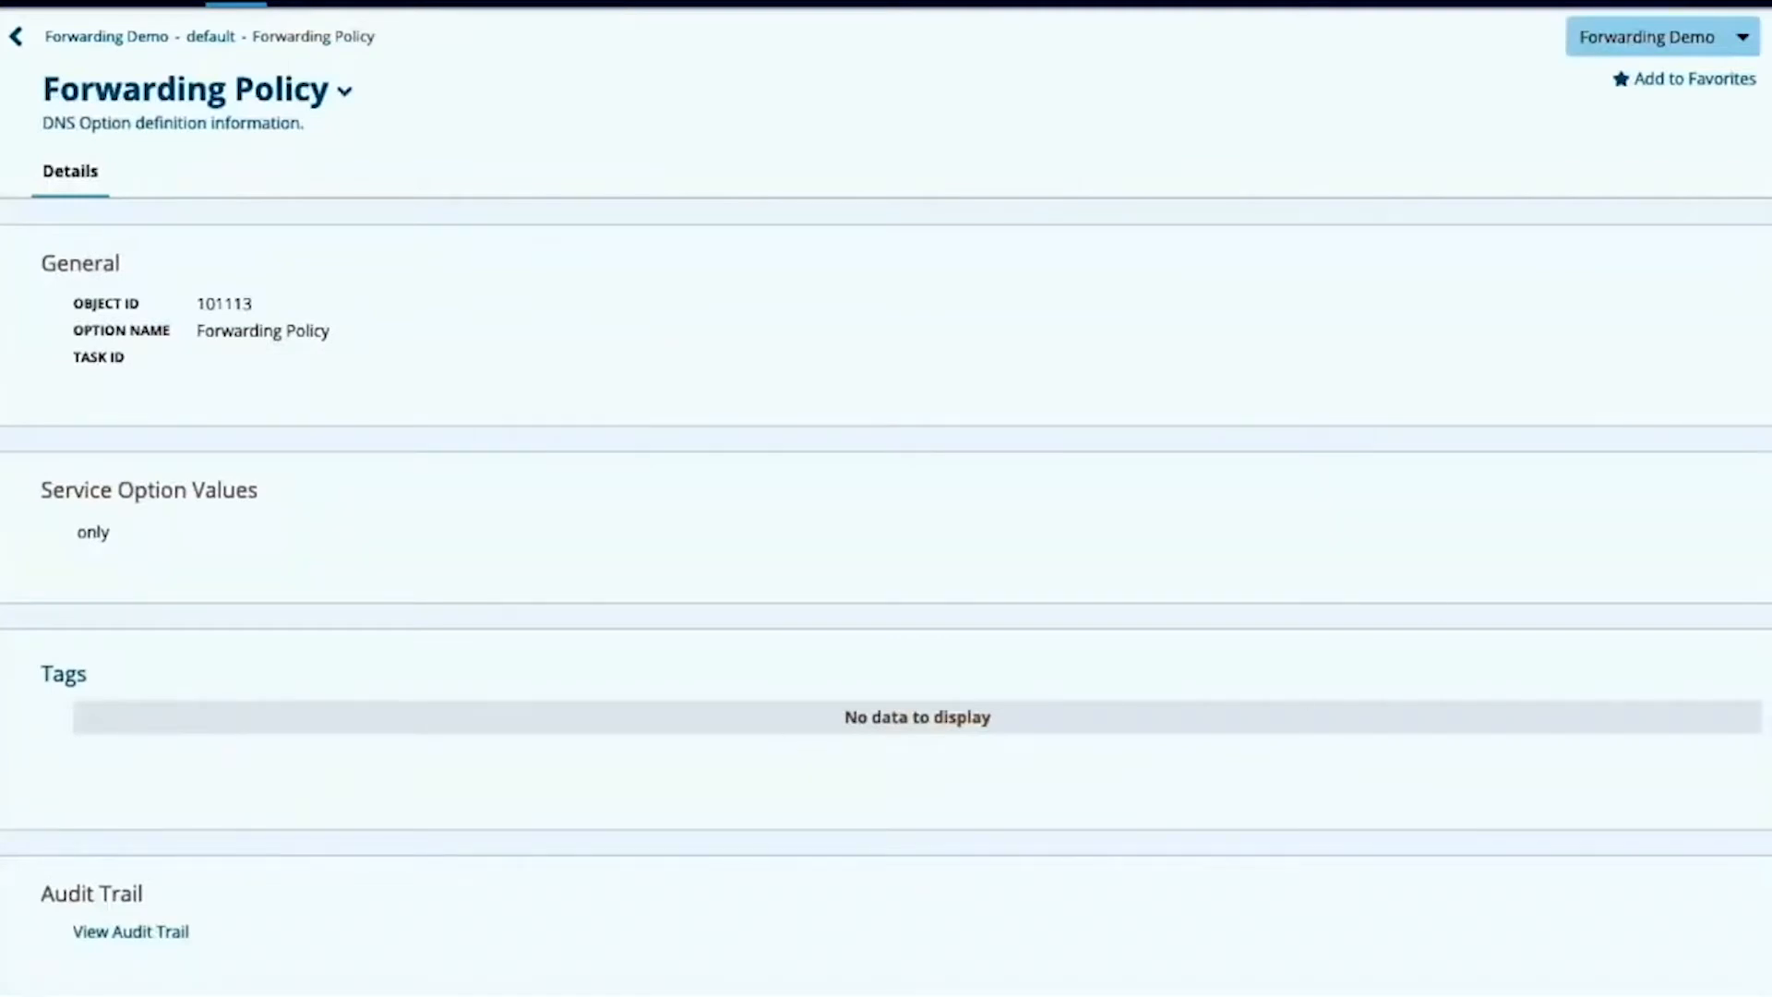
# Step: Add a Master DNS deployment role to the example.com zone, using interface other-1.example.com of server non-BlueCat-1
pyautogui.click(214, 36)
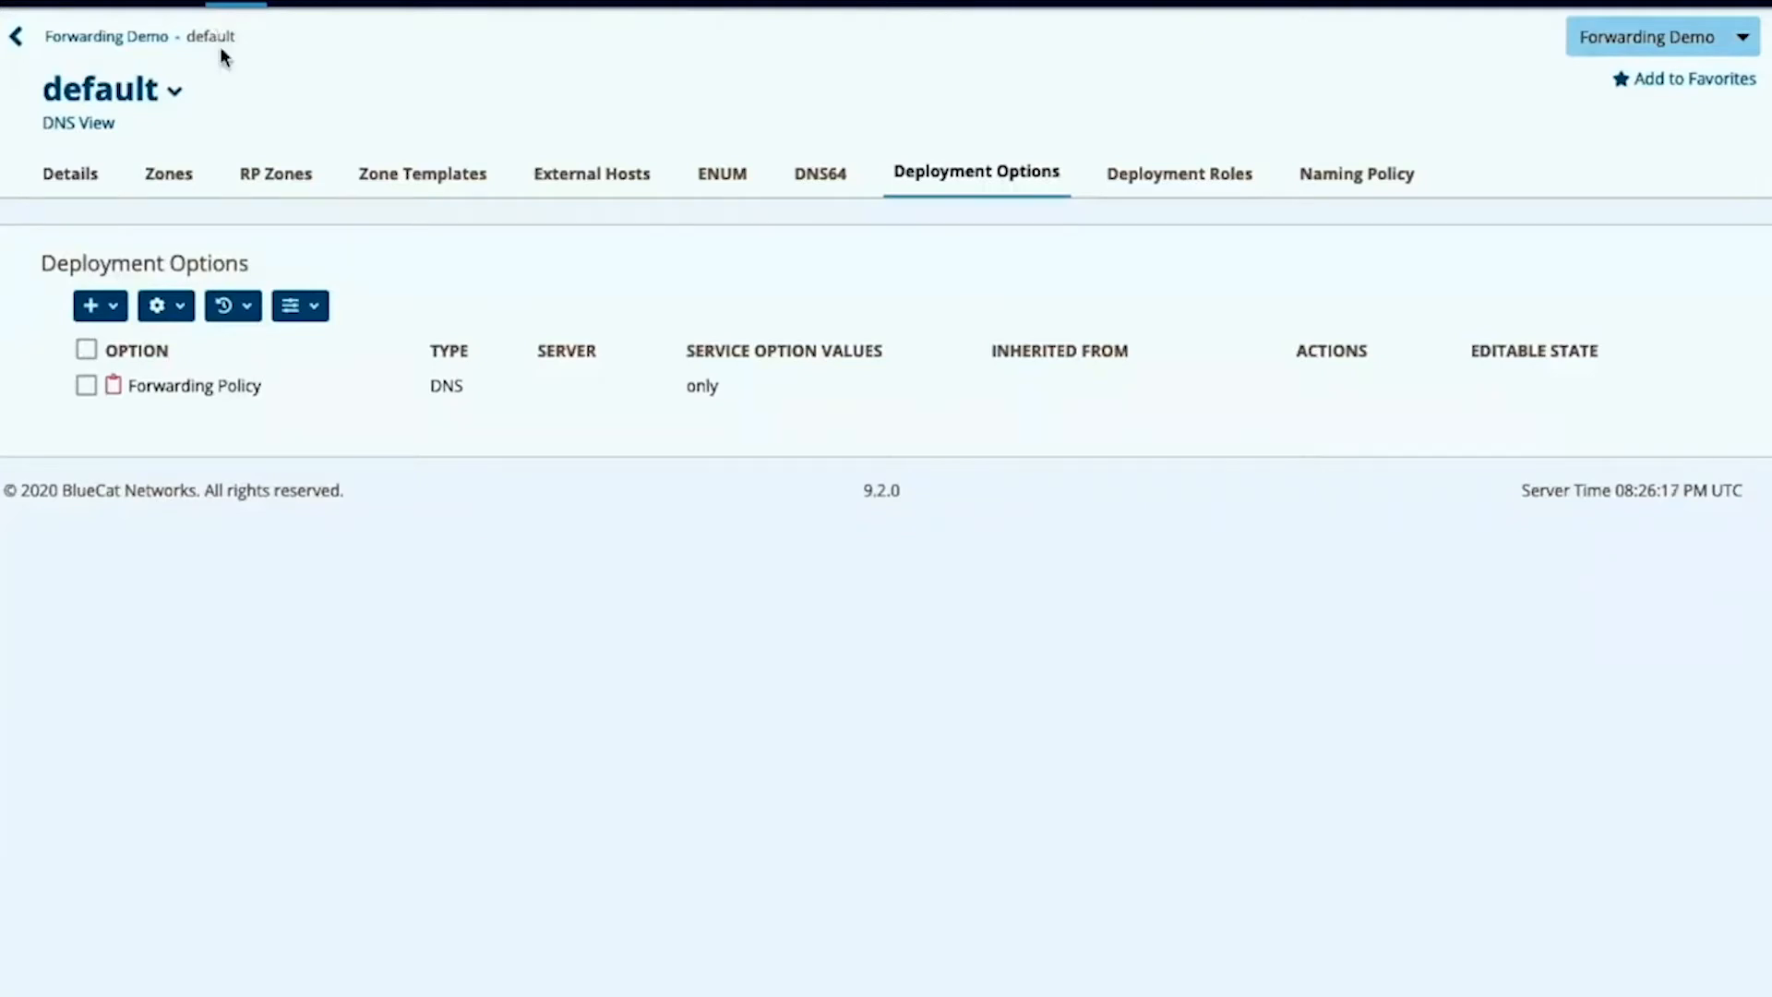
pyautogui.click(161, 175)
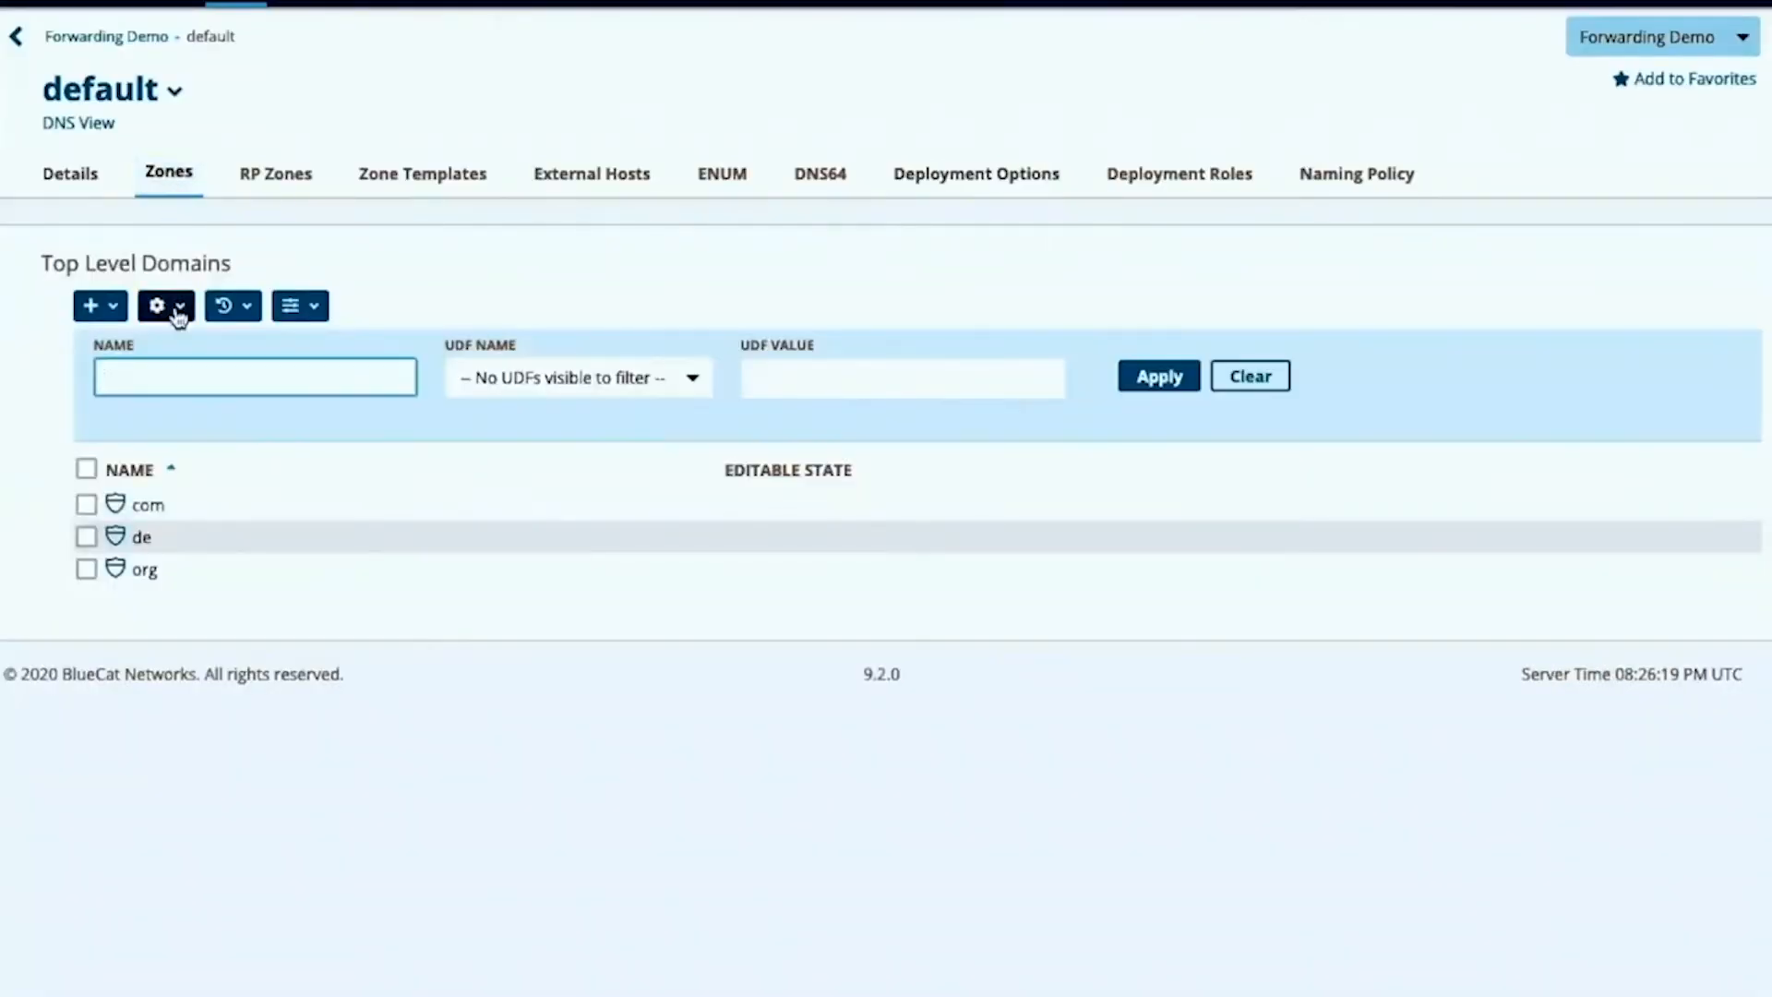
pyautogui.click(148, 508)
pyautogui.click(152, 506)
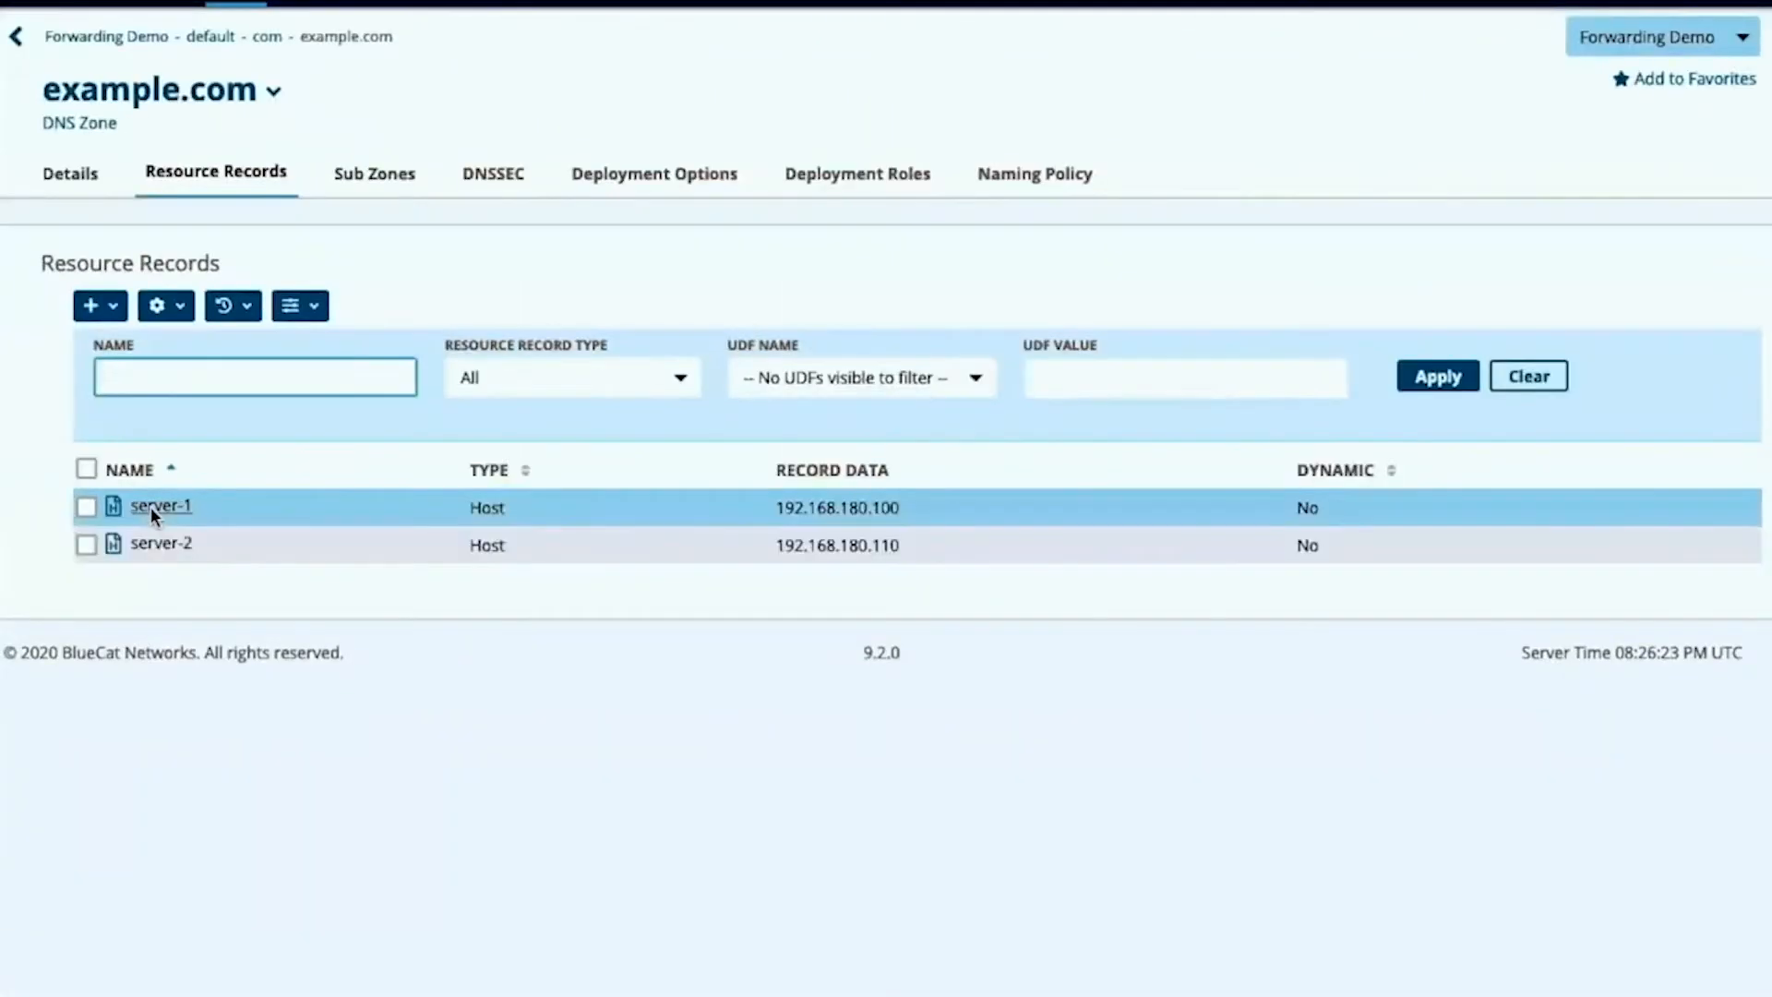
pyautogui.click(840, 177)
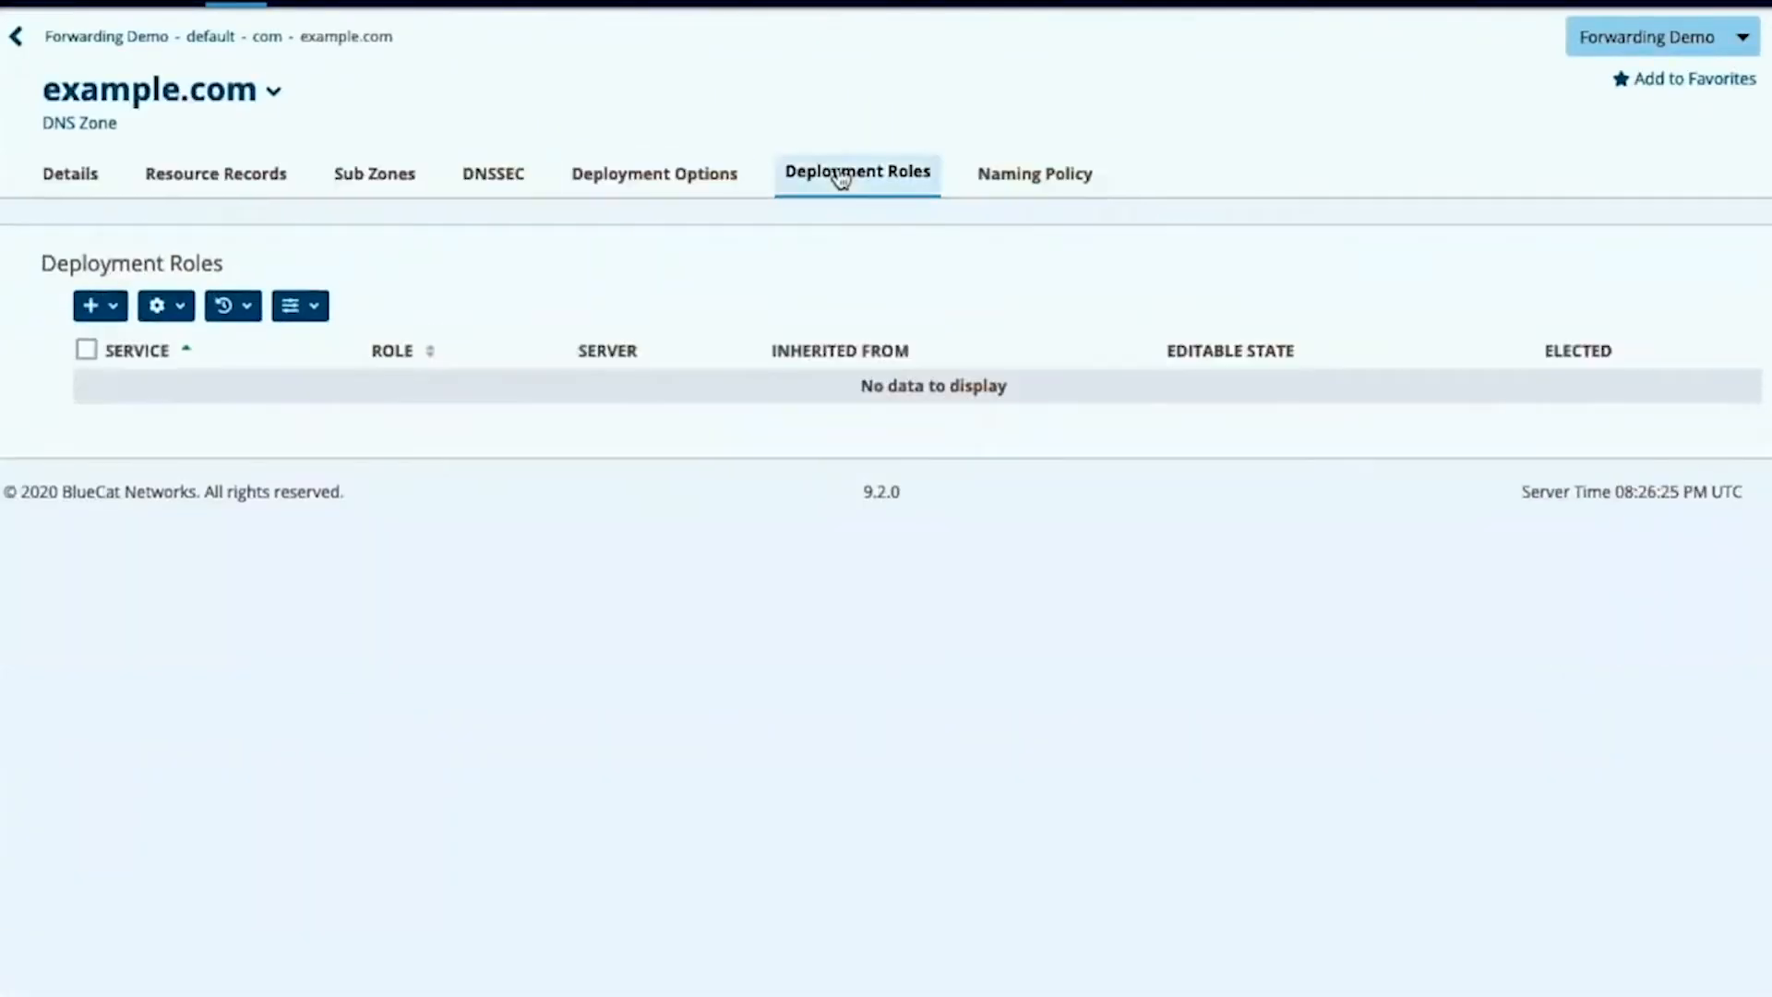
pyautogui.click(120, 312)
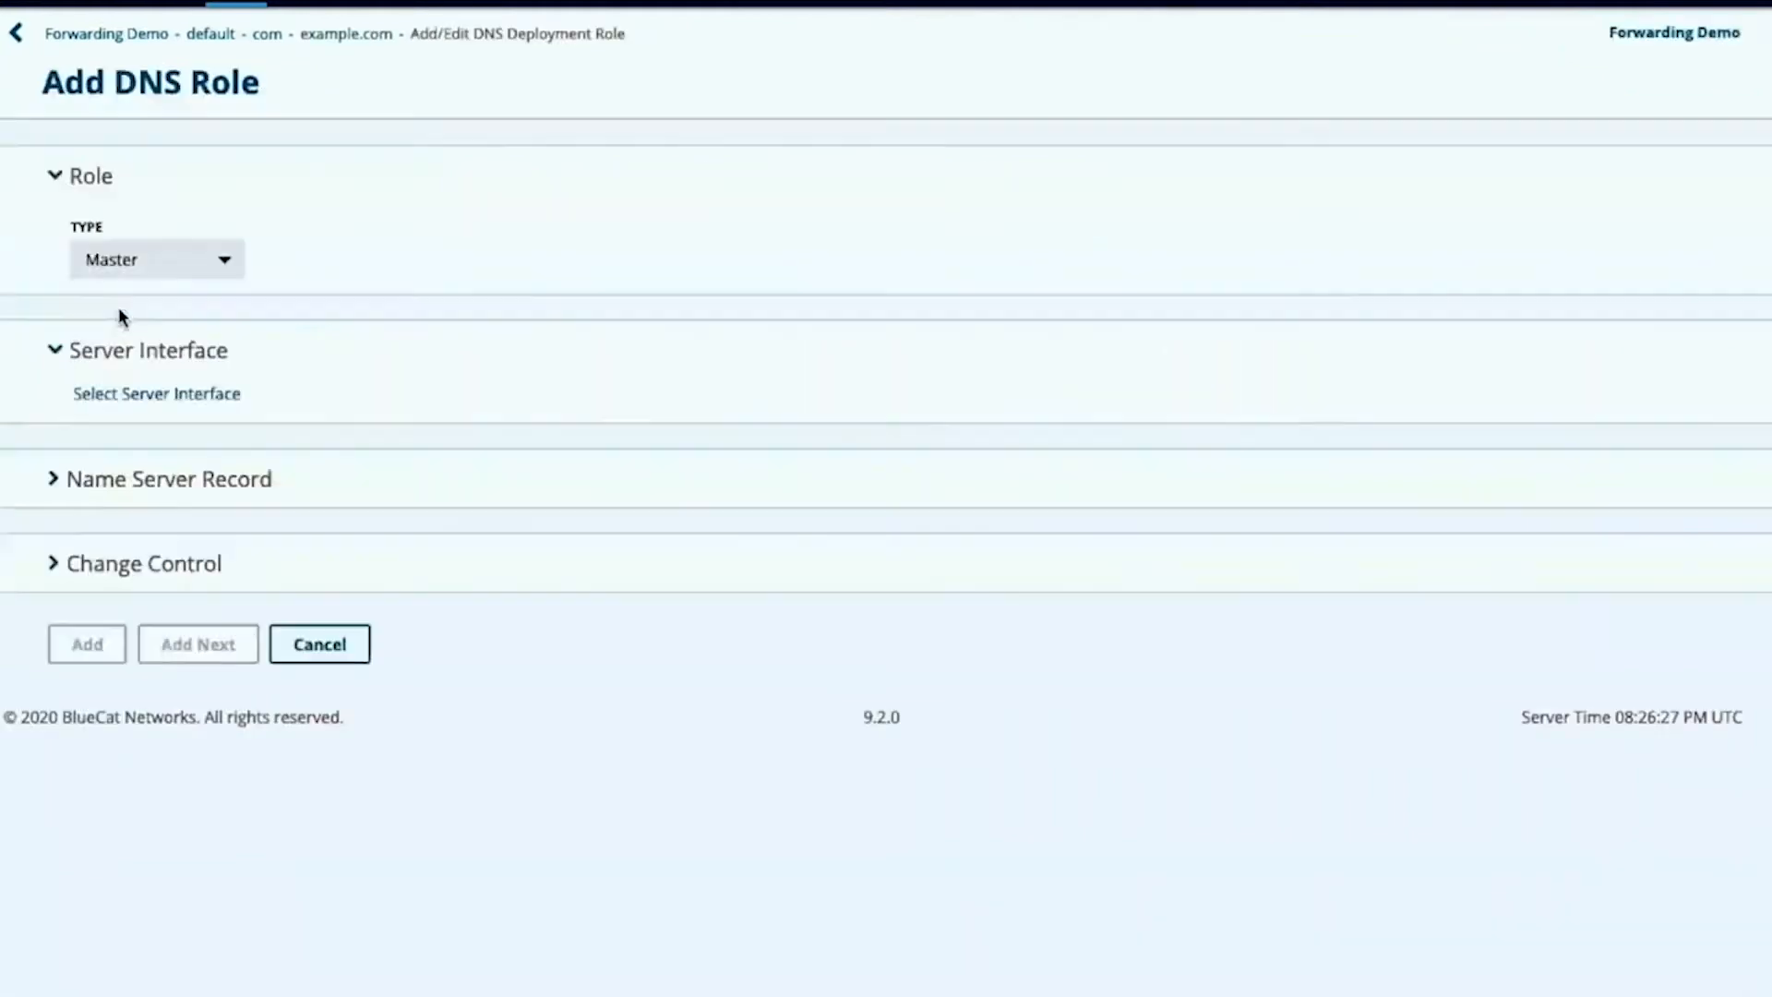
pyautogui.click(105, 398)
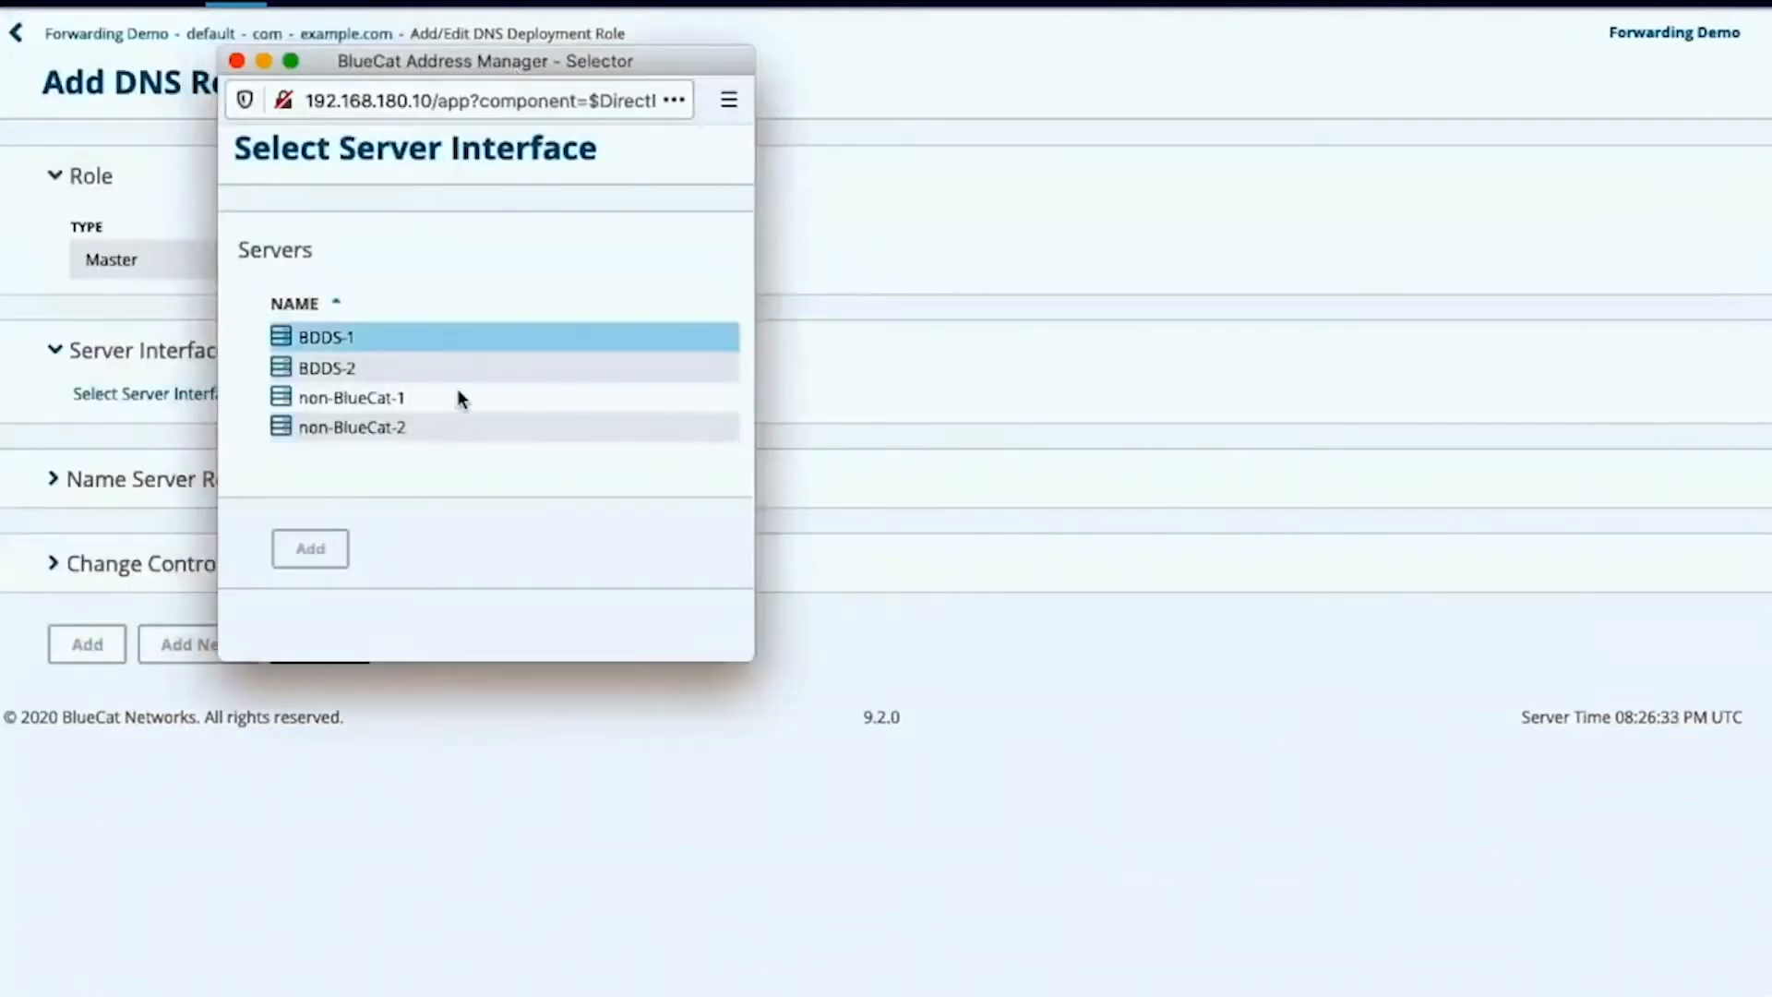
pyautogui.click(319, 397)
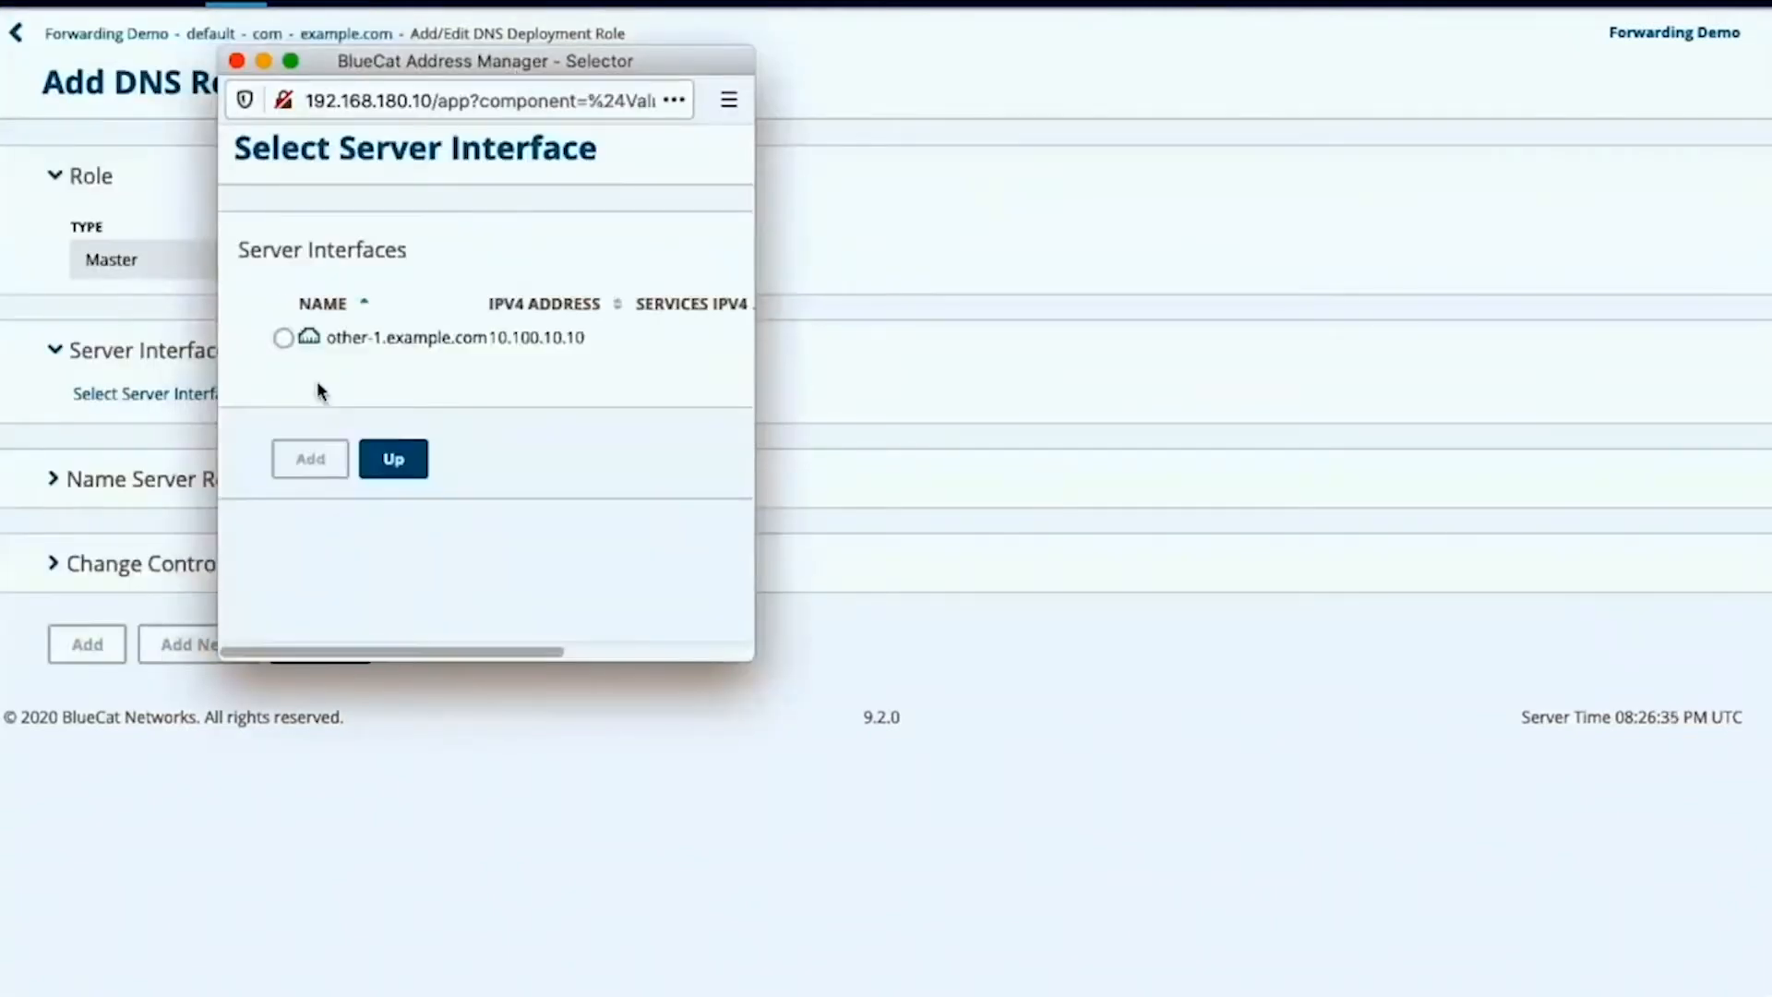
pyautogui.click(284, 339)
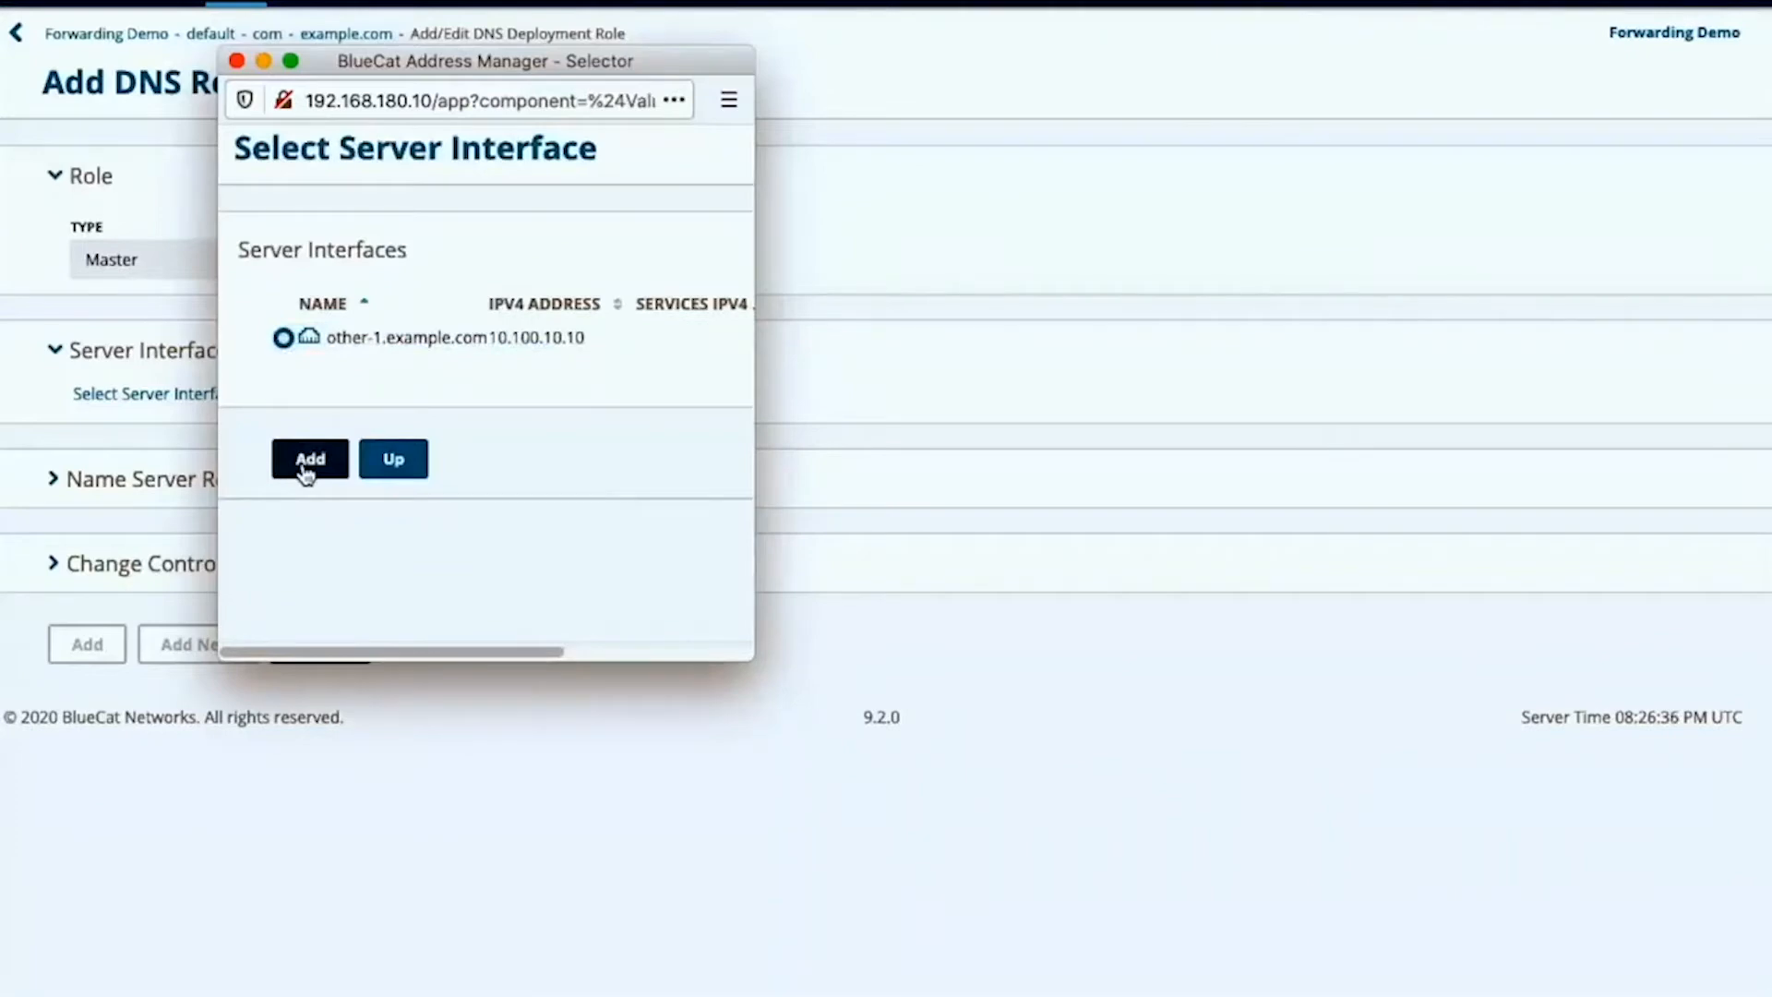
pyautogui.click(308, 465)
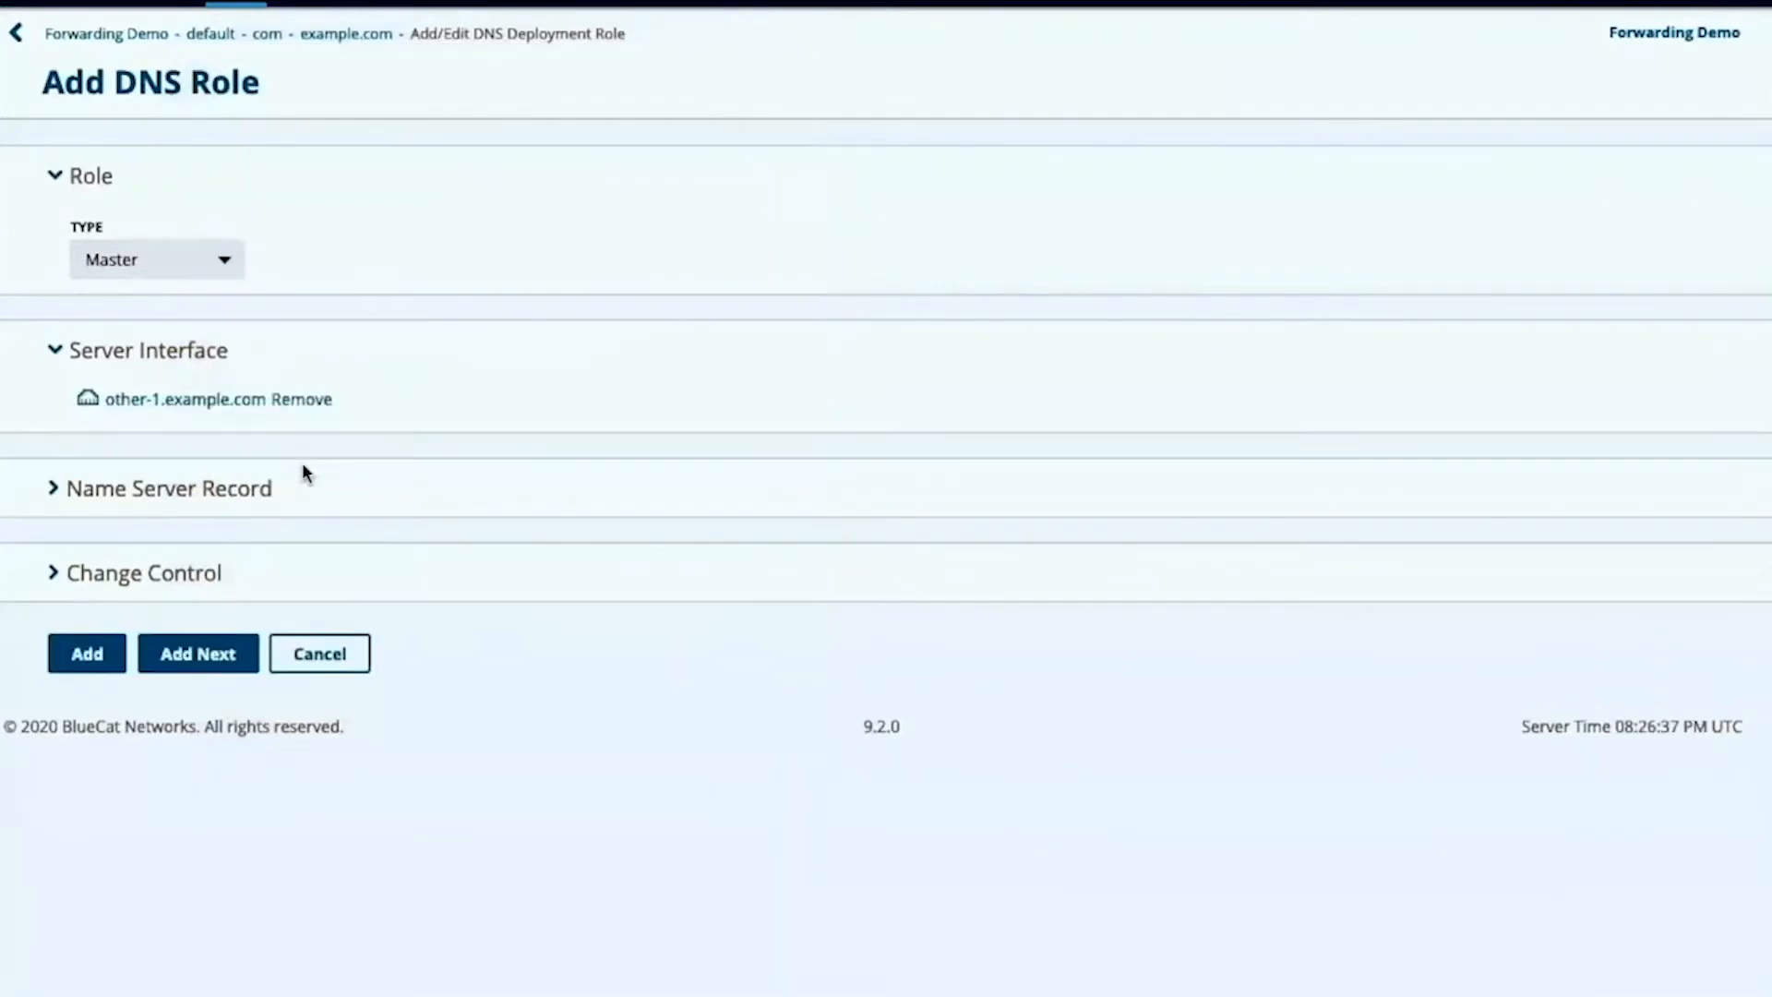
pyautogui.click(171, 652)
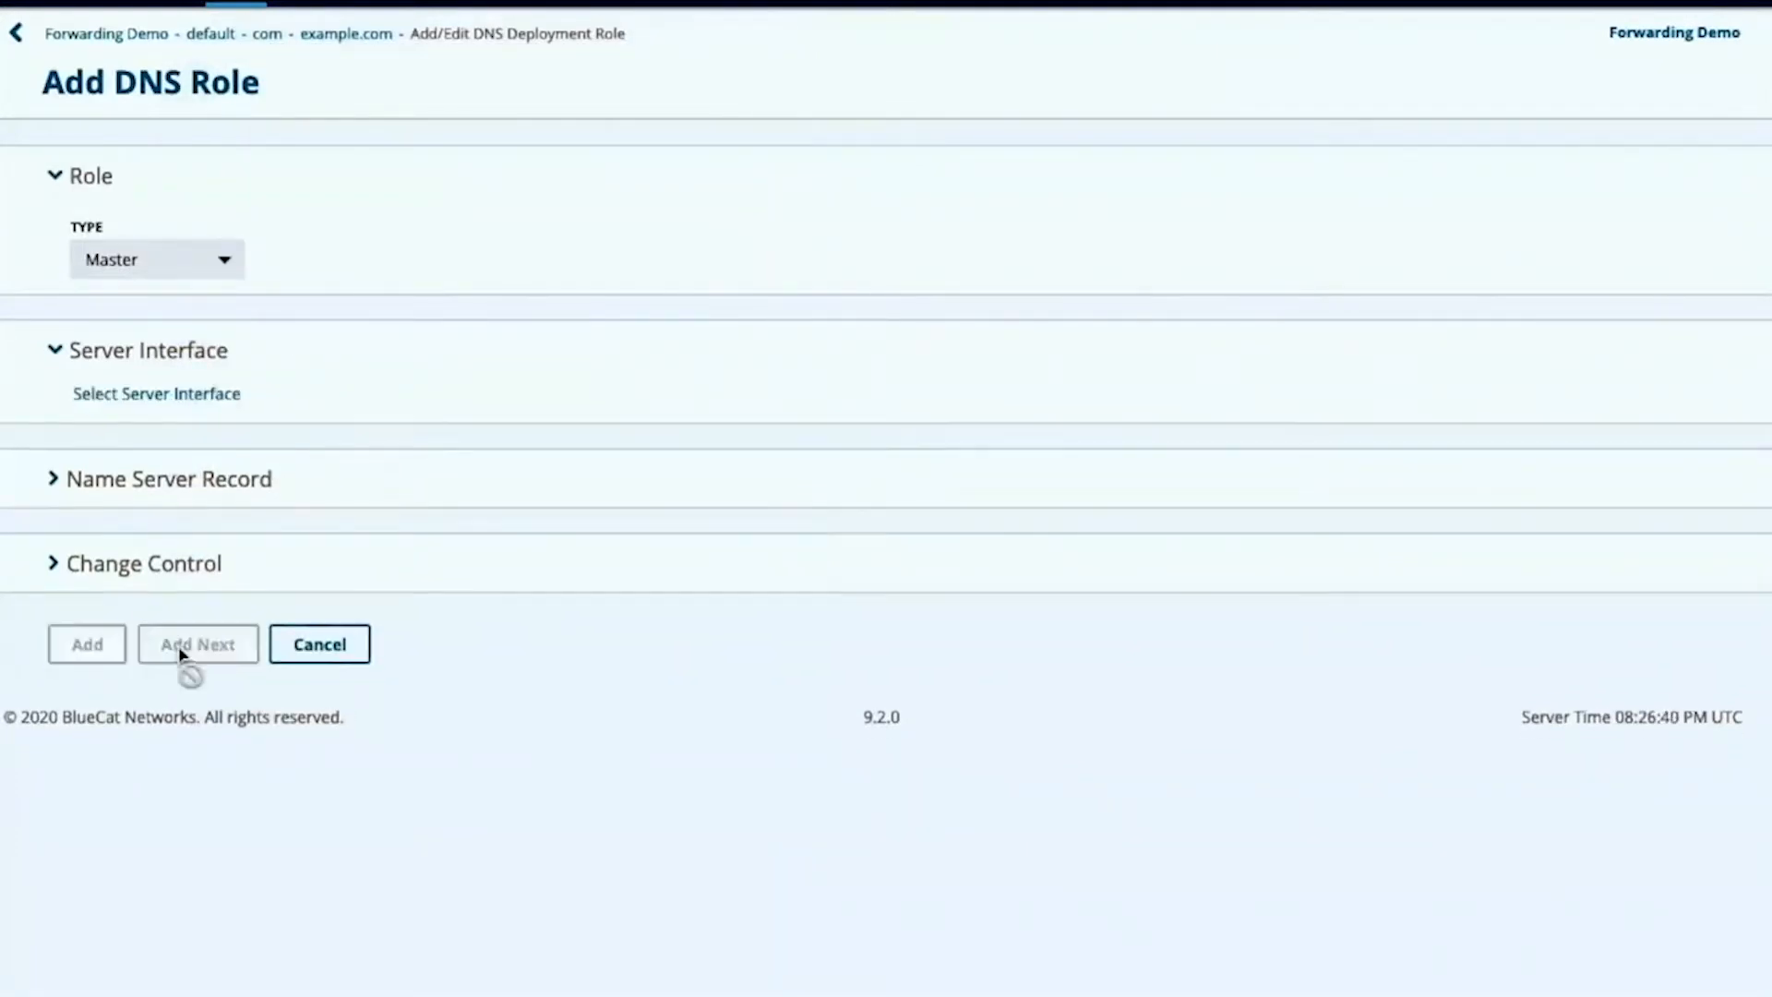
# Step: Add a Slave DNS role for example.com, using interface other-2.example.com of server non-BlueCat-2
pyautogui.click(205, 252)
pyautogui.click(178, 289)
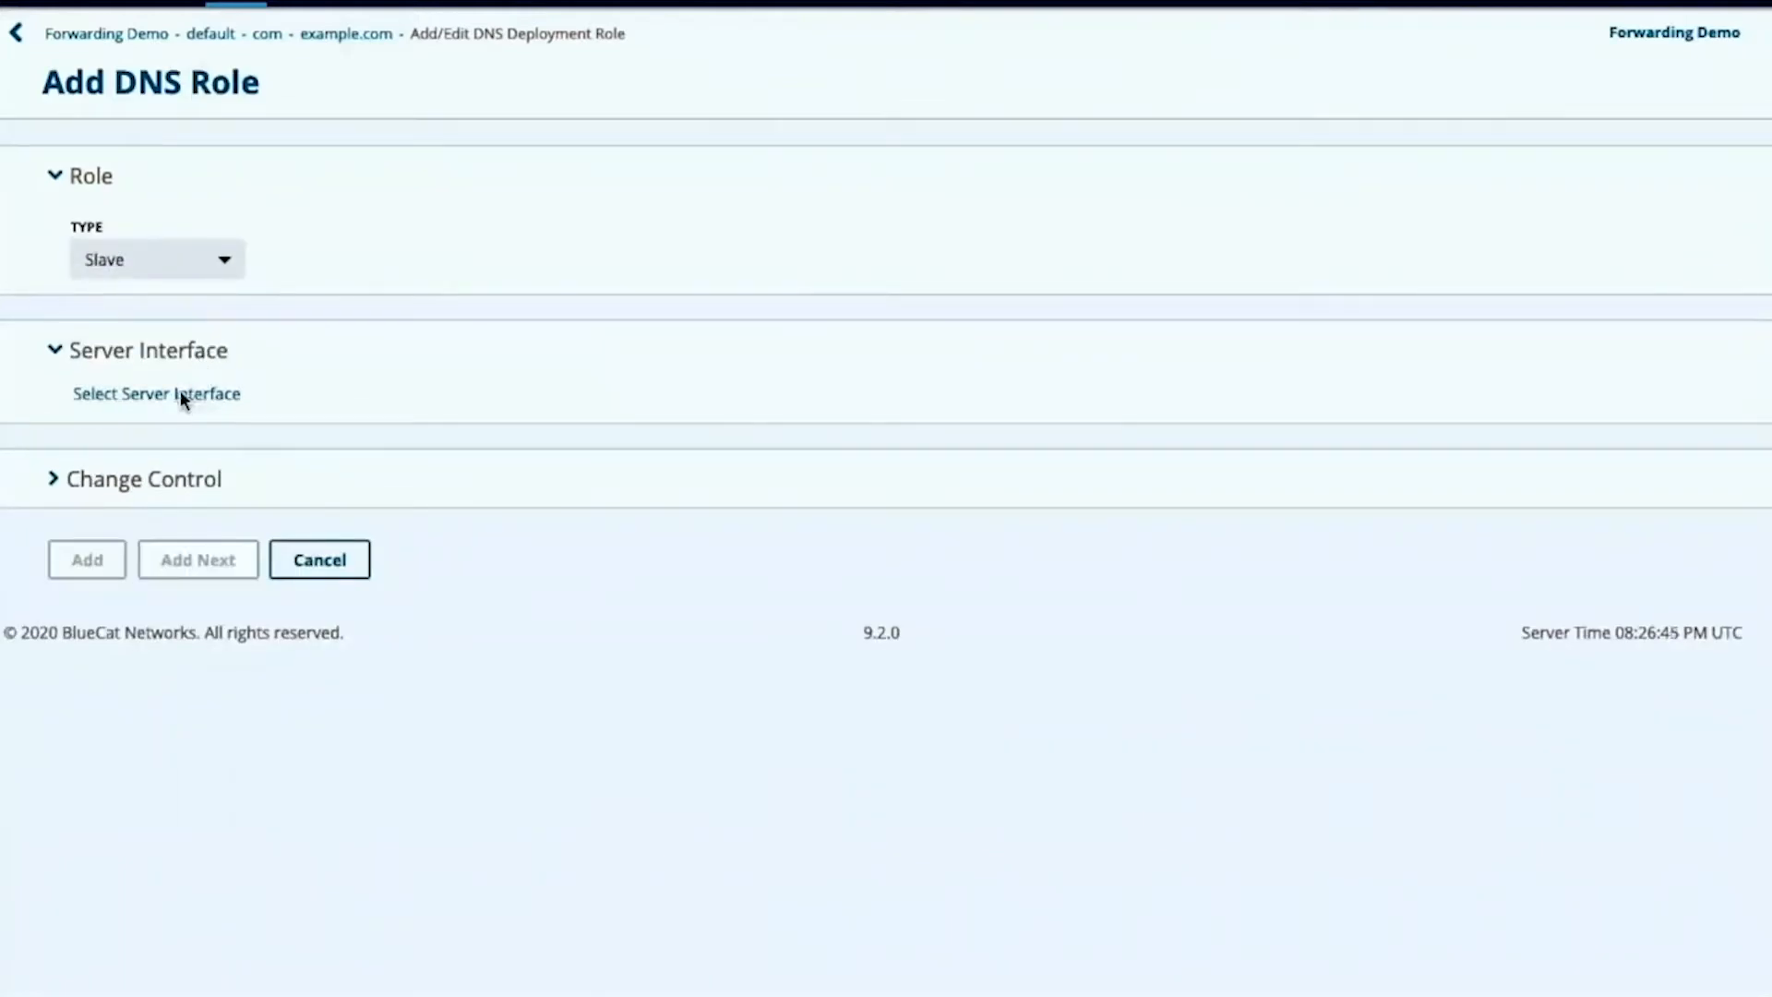
pyautogui.click(157, 393)
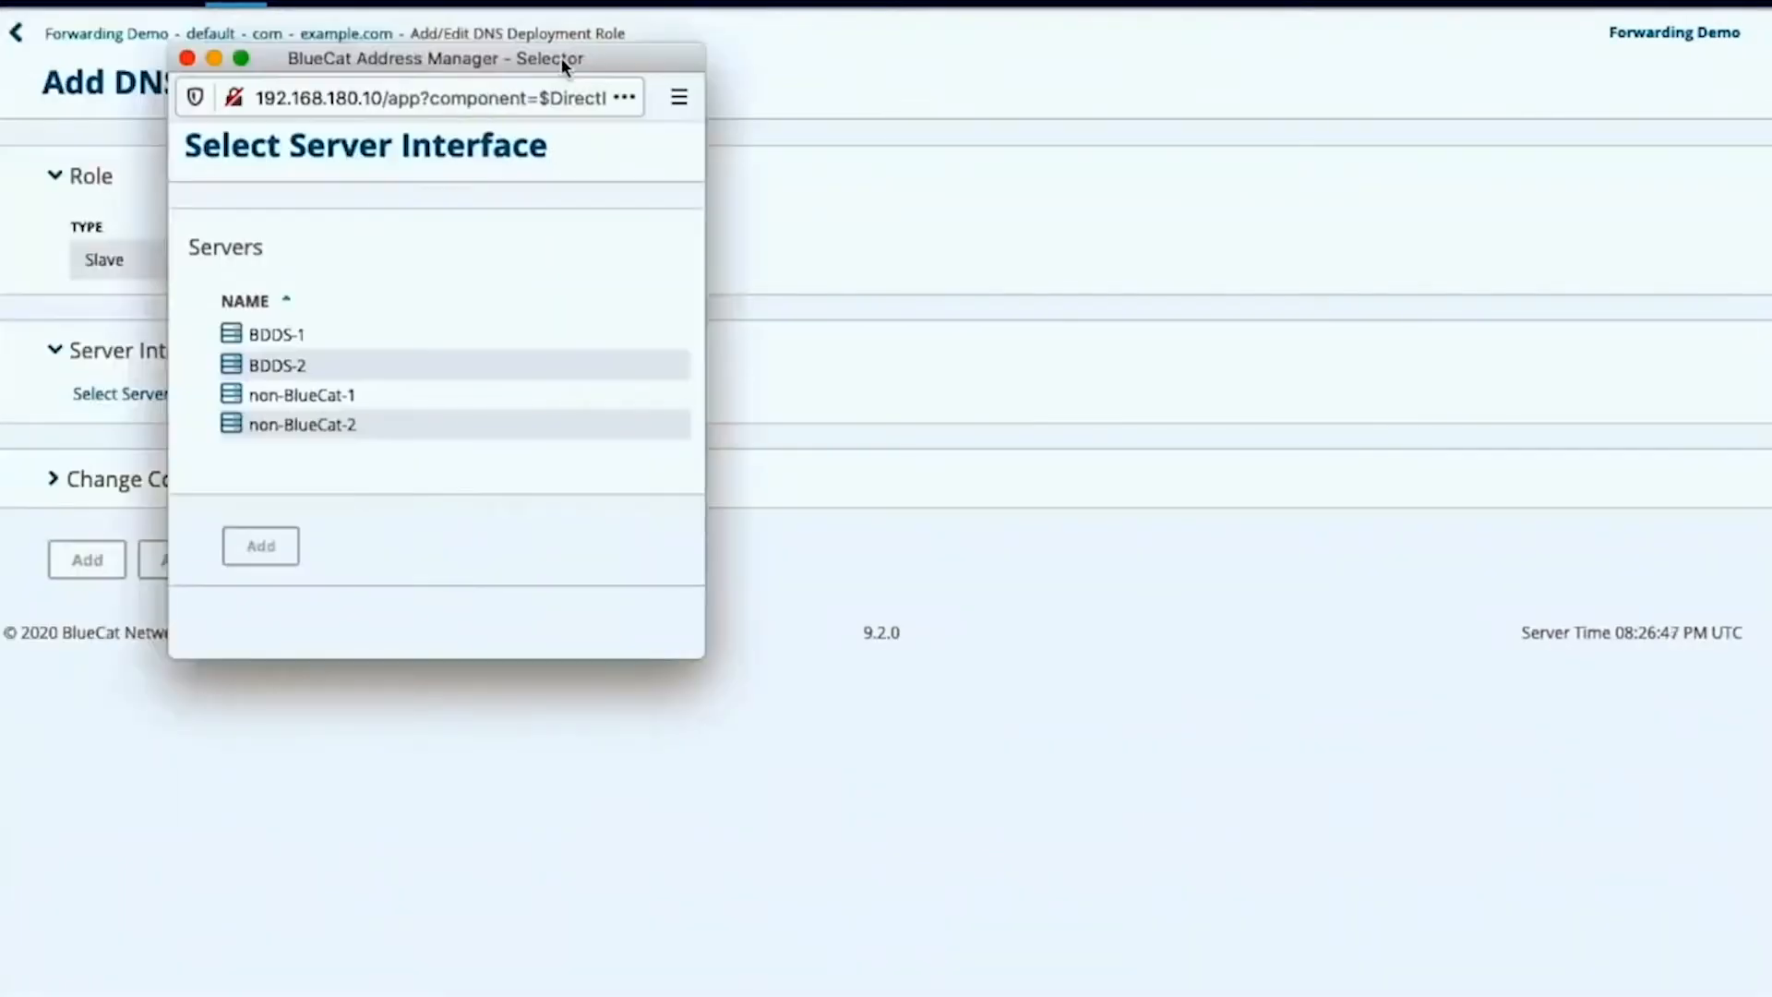
pyautogui.click(279, 422)
pyautogui.click(233, 335)
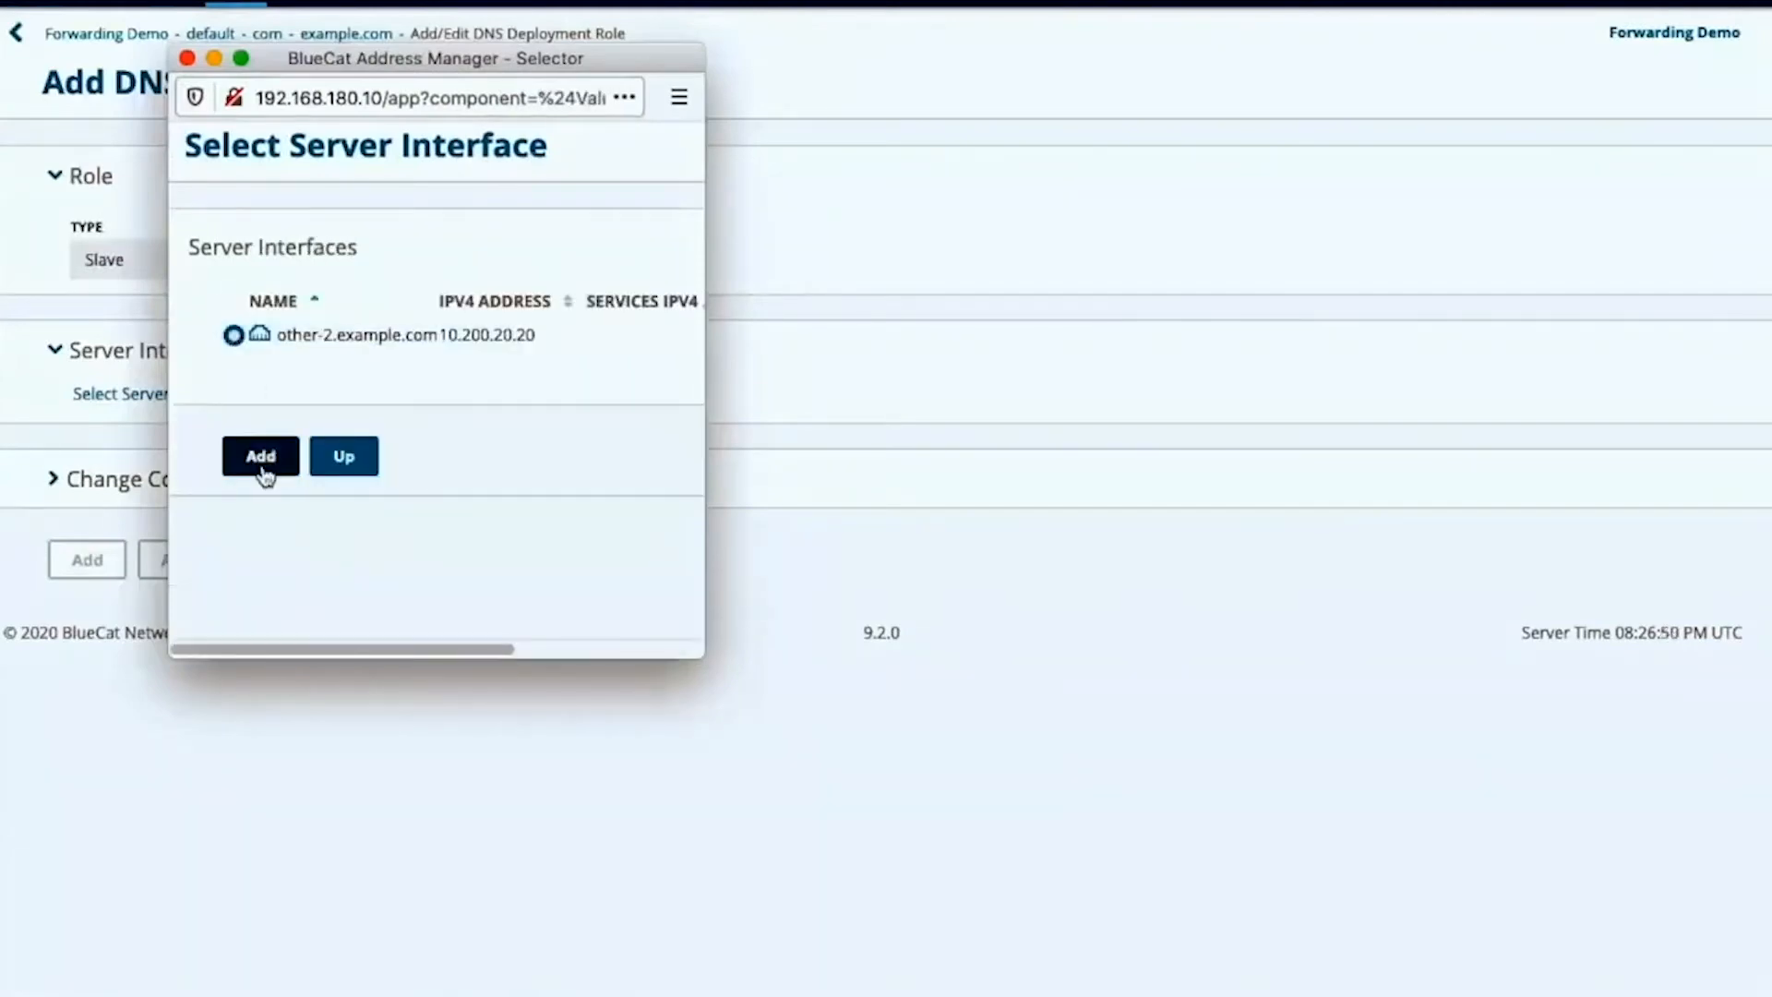
pyautogui.click(259, 461)
# Step: Add a Forwarder DNS role for example.com, using interface server-1.example.com of server BDDS-1
pyautogui.click(195, 249)
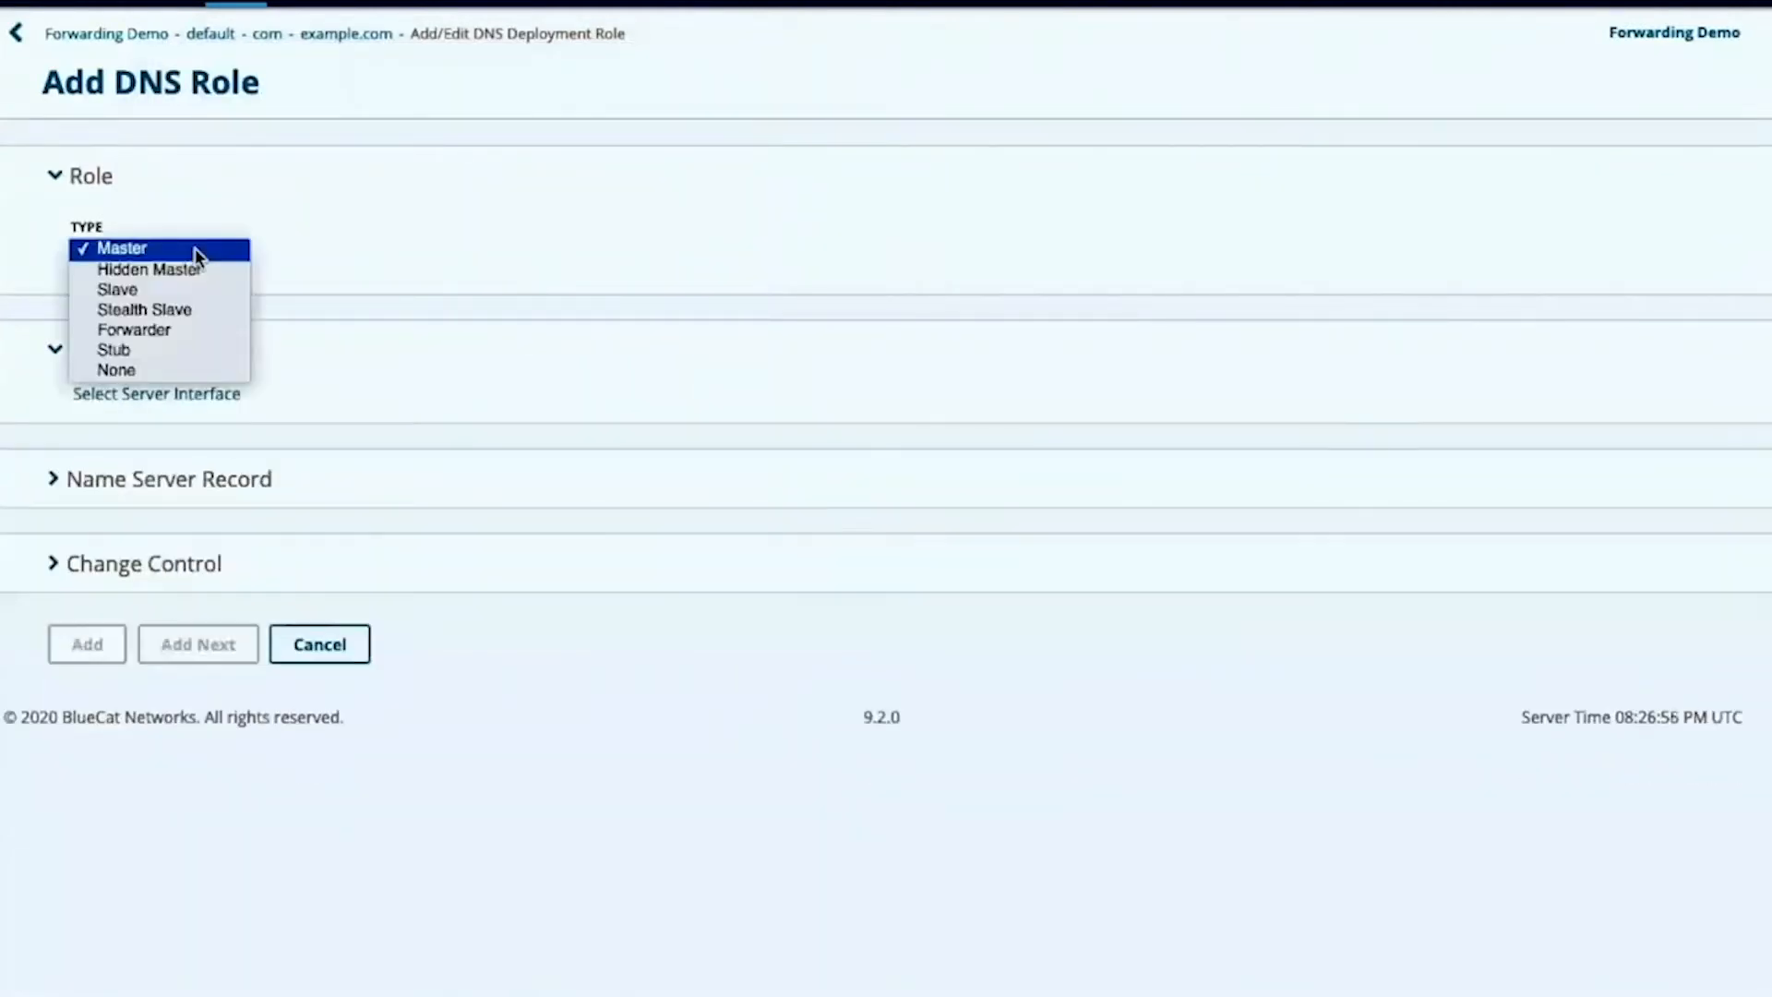
pyautogui.click(159, 327)
pyautogui.click(157, 393)
pyautogui.click(242, 328)
pyautogui.click(198, 327)
pyautogui.click(219, 451)
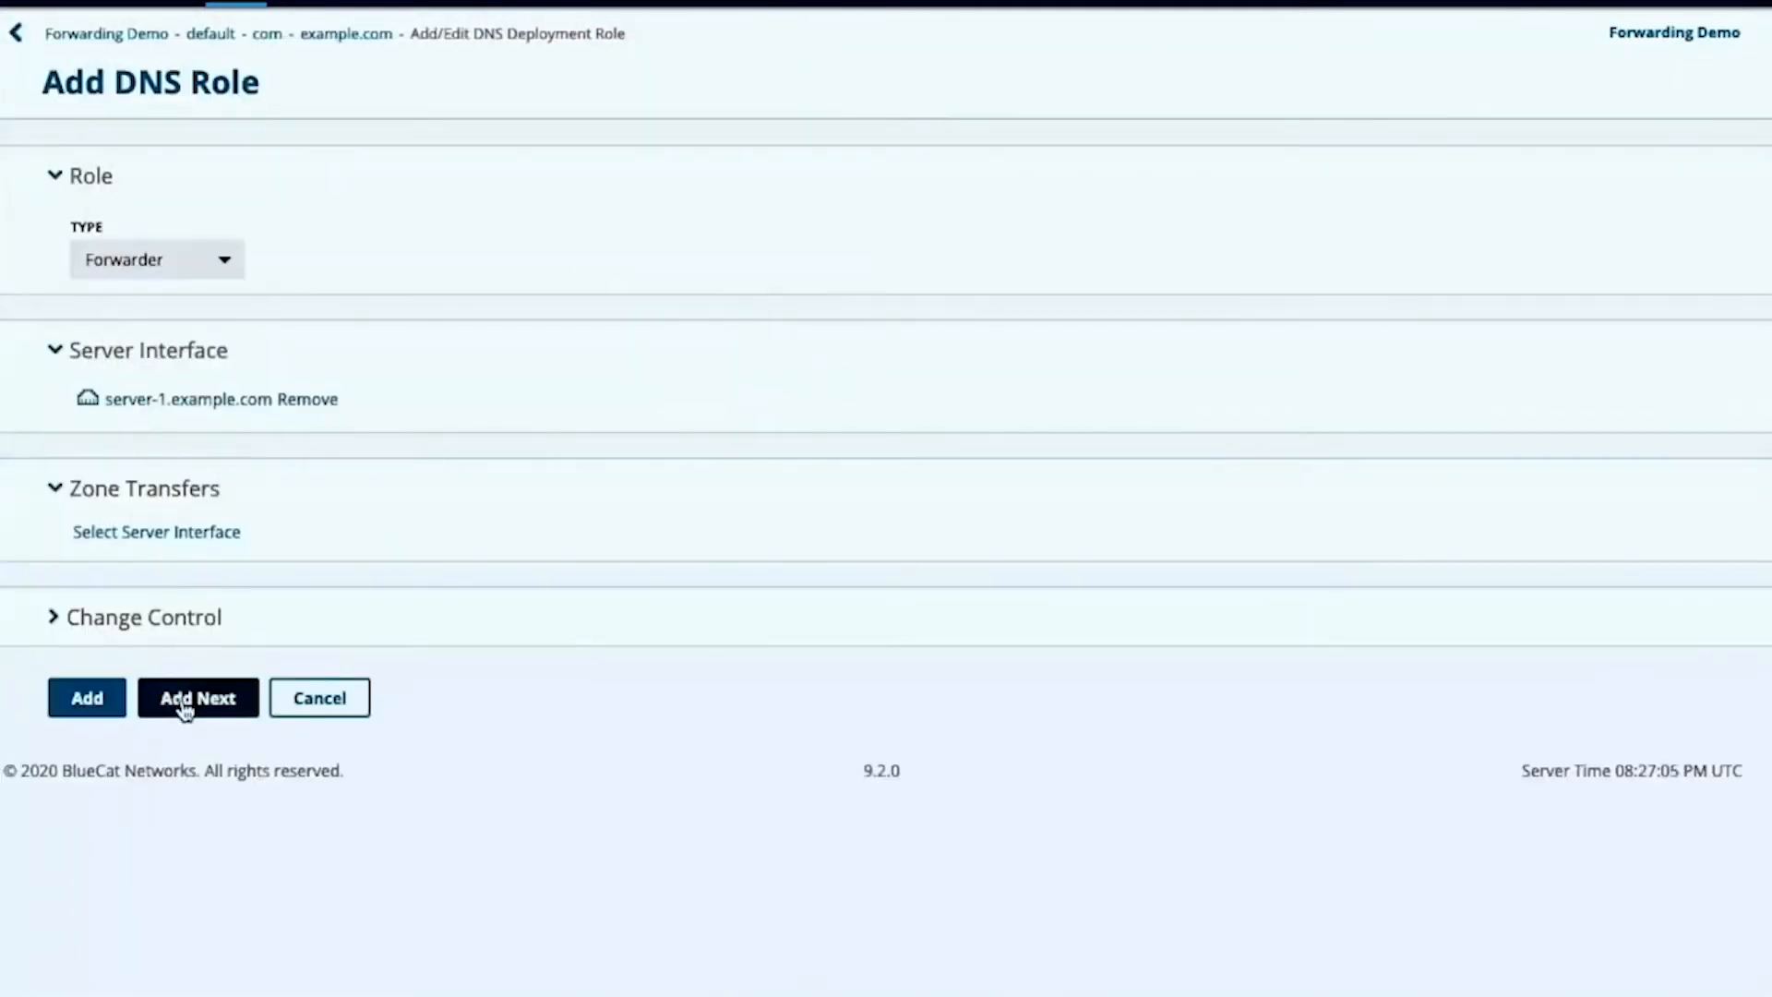
pyautogui.click(184, 698)
# Step: Add a Forwarder DNS role for example.com, using interface server-2.example.com of server BDDS-2, and finish adding roles
pyautogui.click(210, 261)
pyautogui.click(151, 330)
pyautogui.click(126, 394)
pyautogui.click(381, 374)
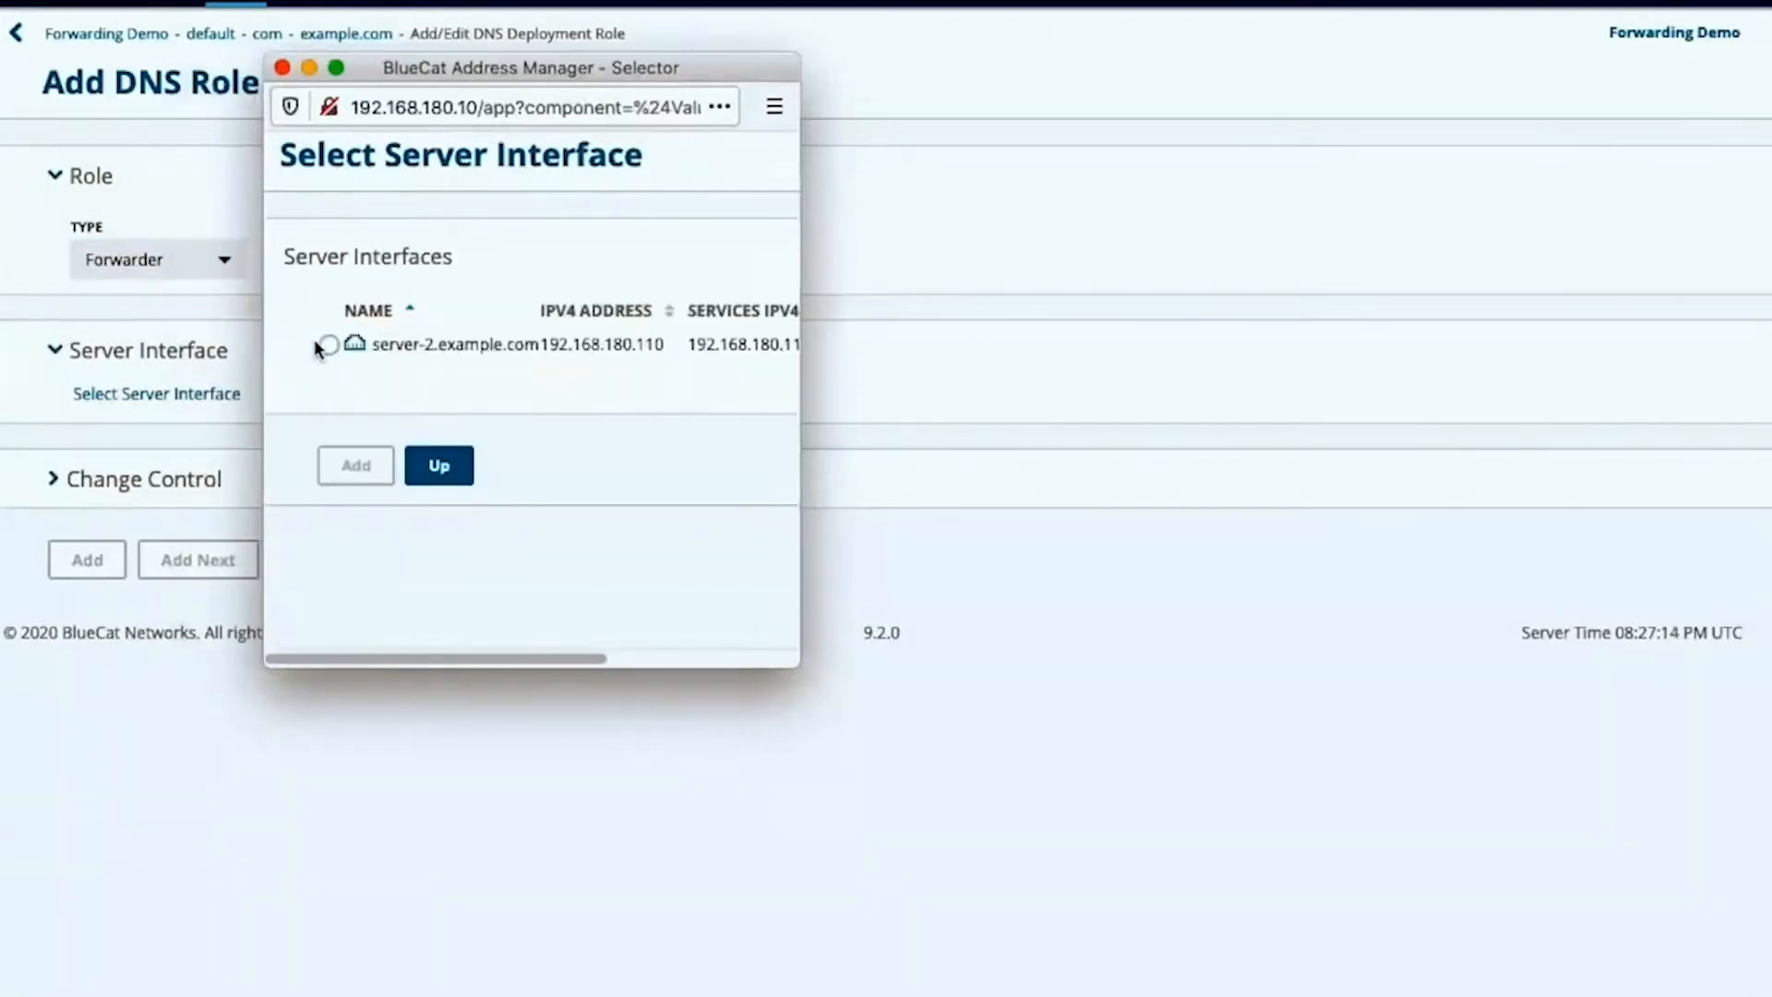
pyautogui.click(329, 344)
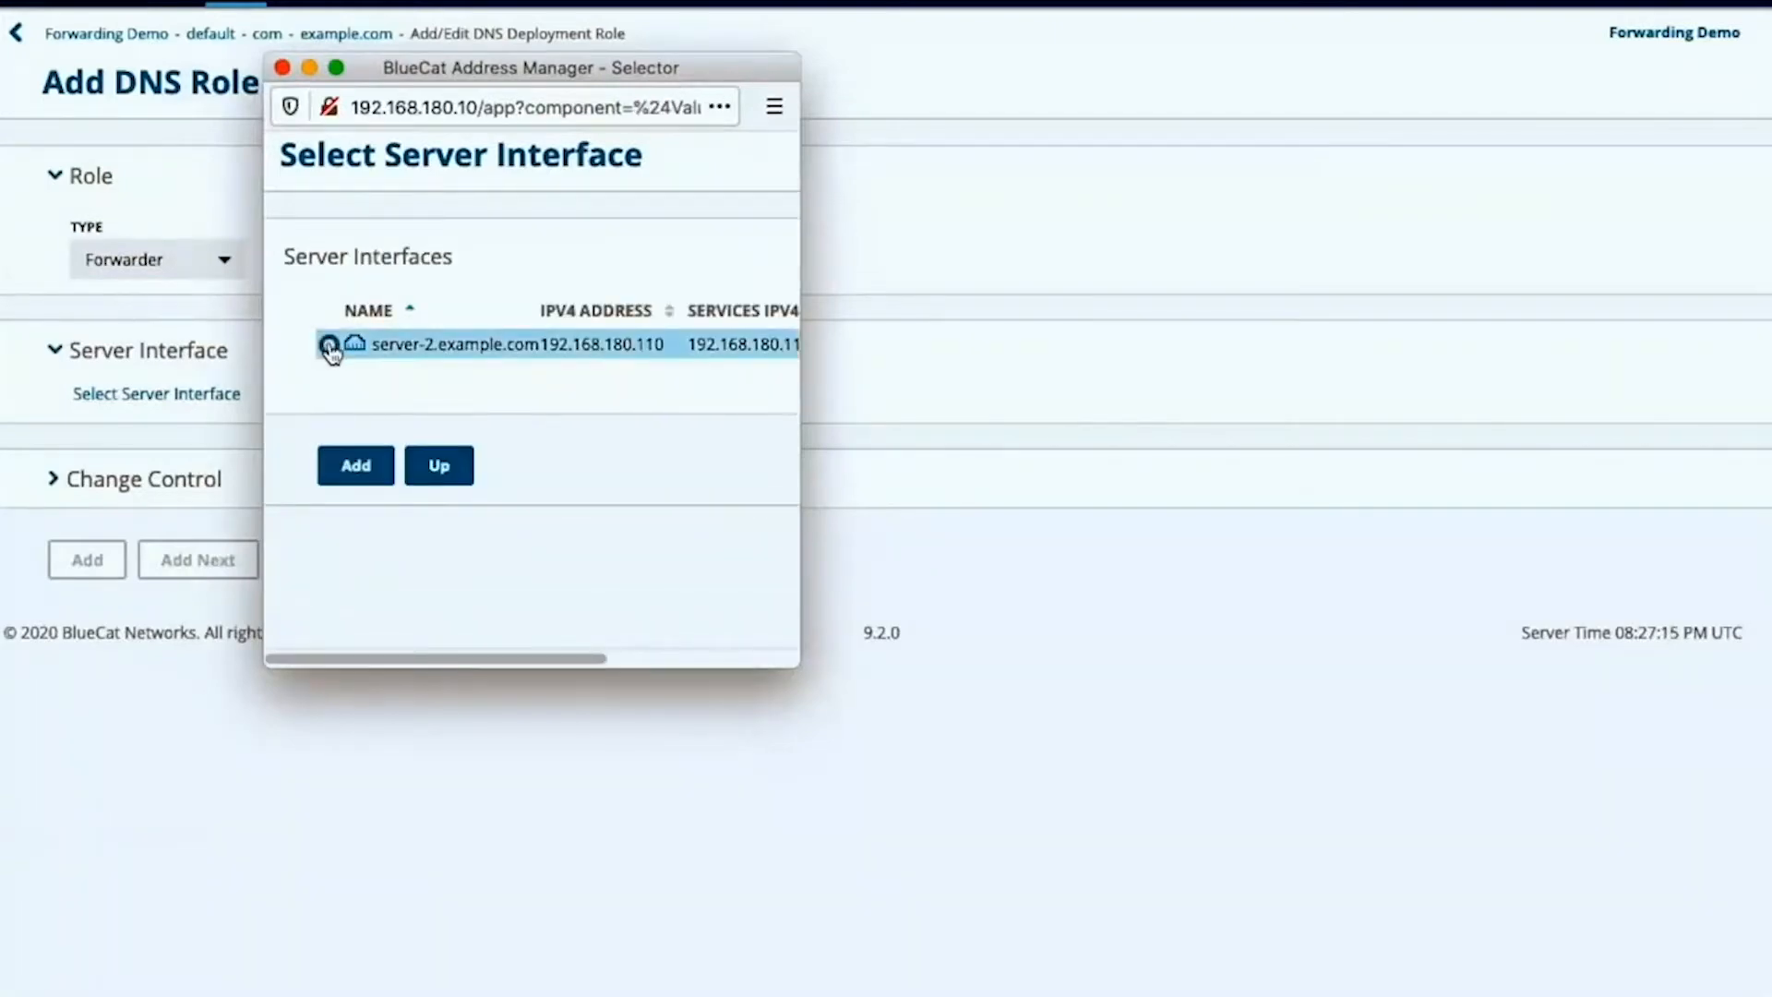
pyautogui.click(348, 475)
pyautogui.click(88, 698)
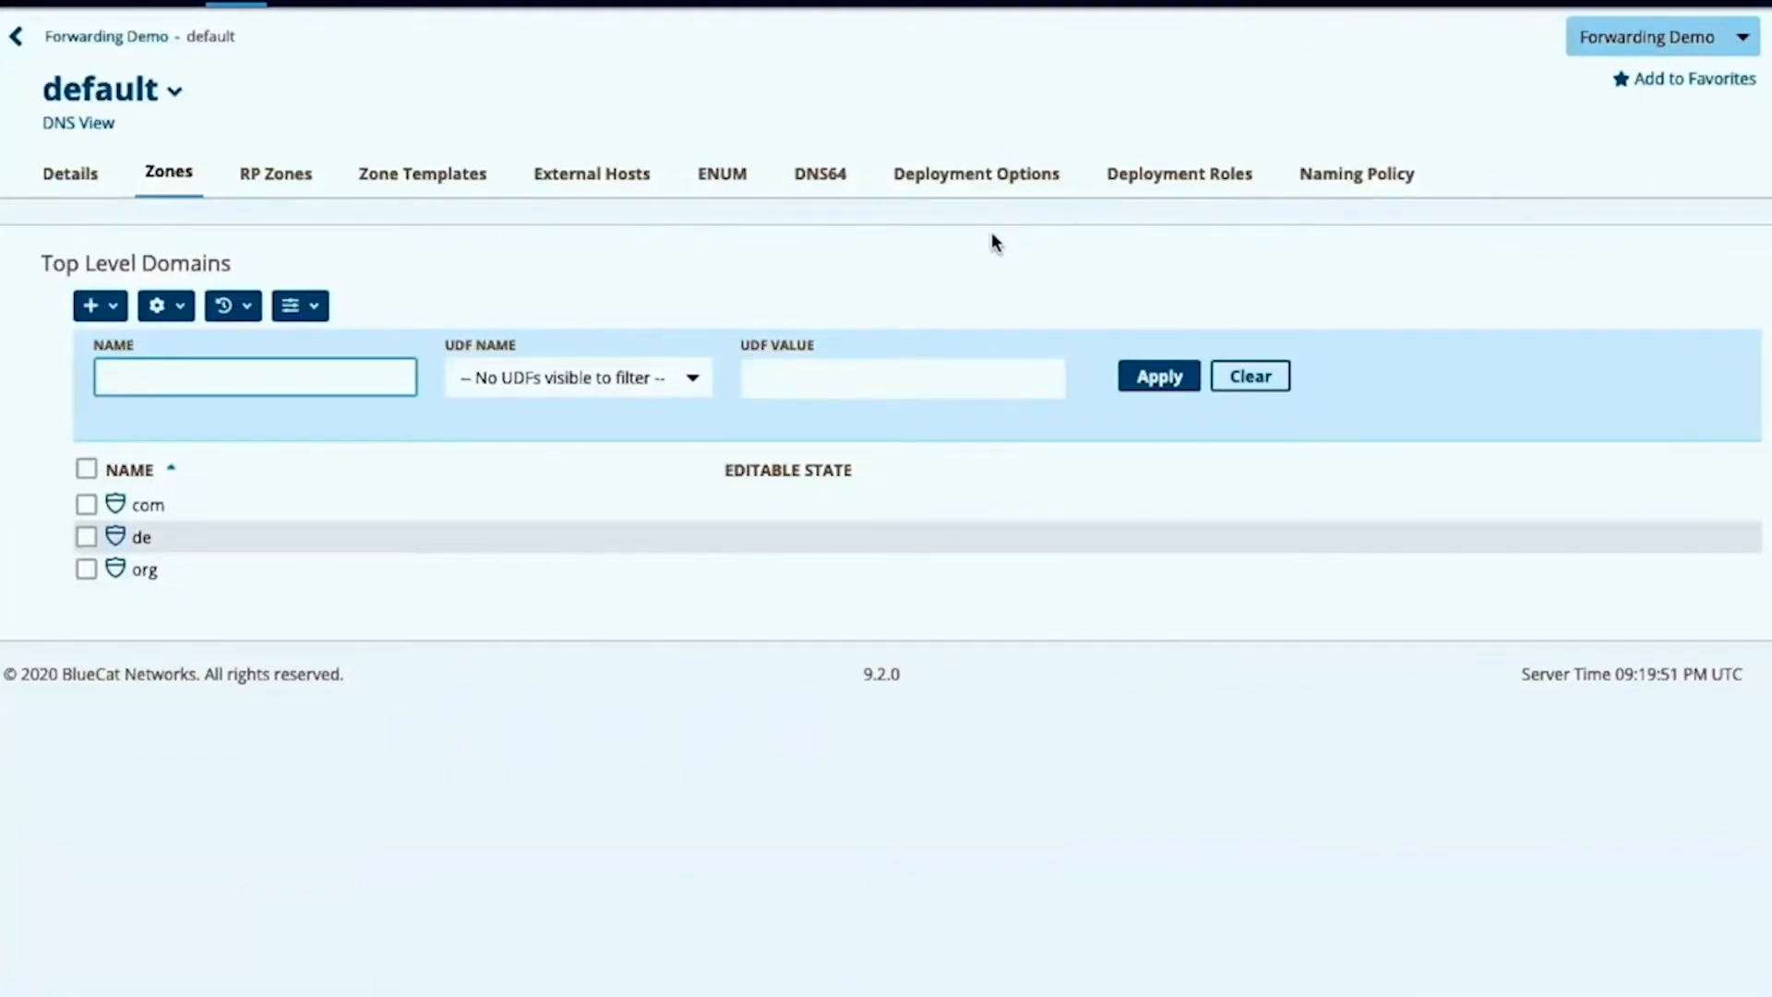
# Step: Start a new Forwarding DNS deployment option on the default view and enable Disable Forwarding for Child Zones
pyautogui.click(1015, 175)
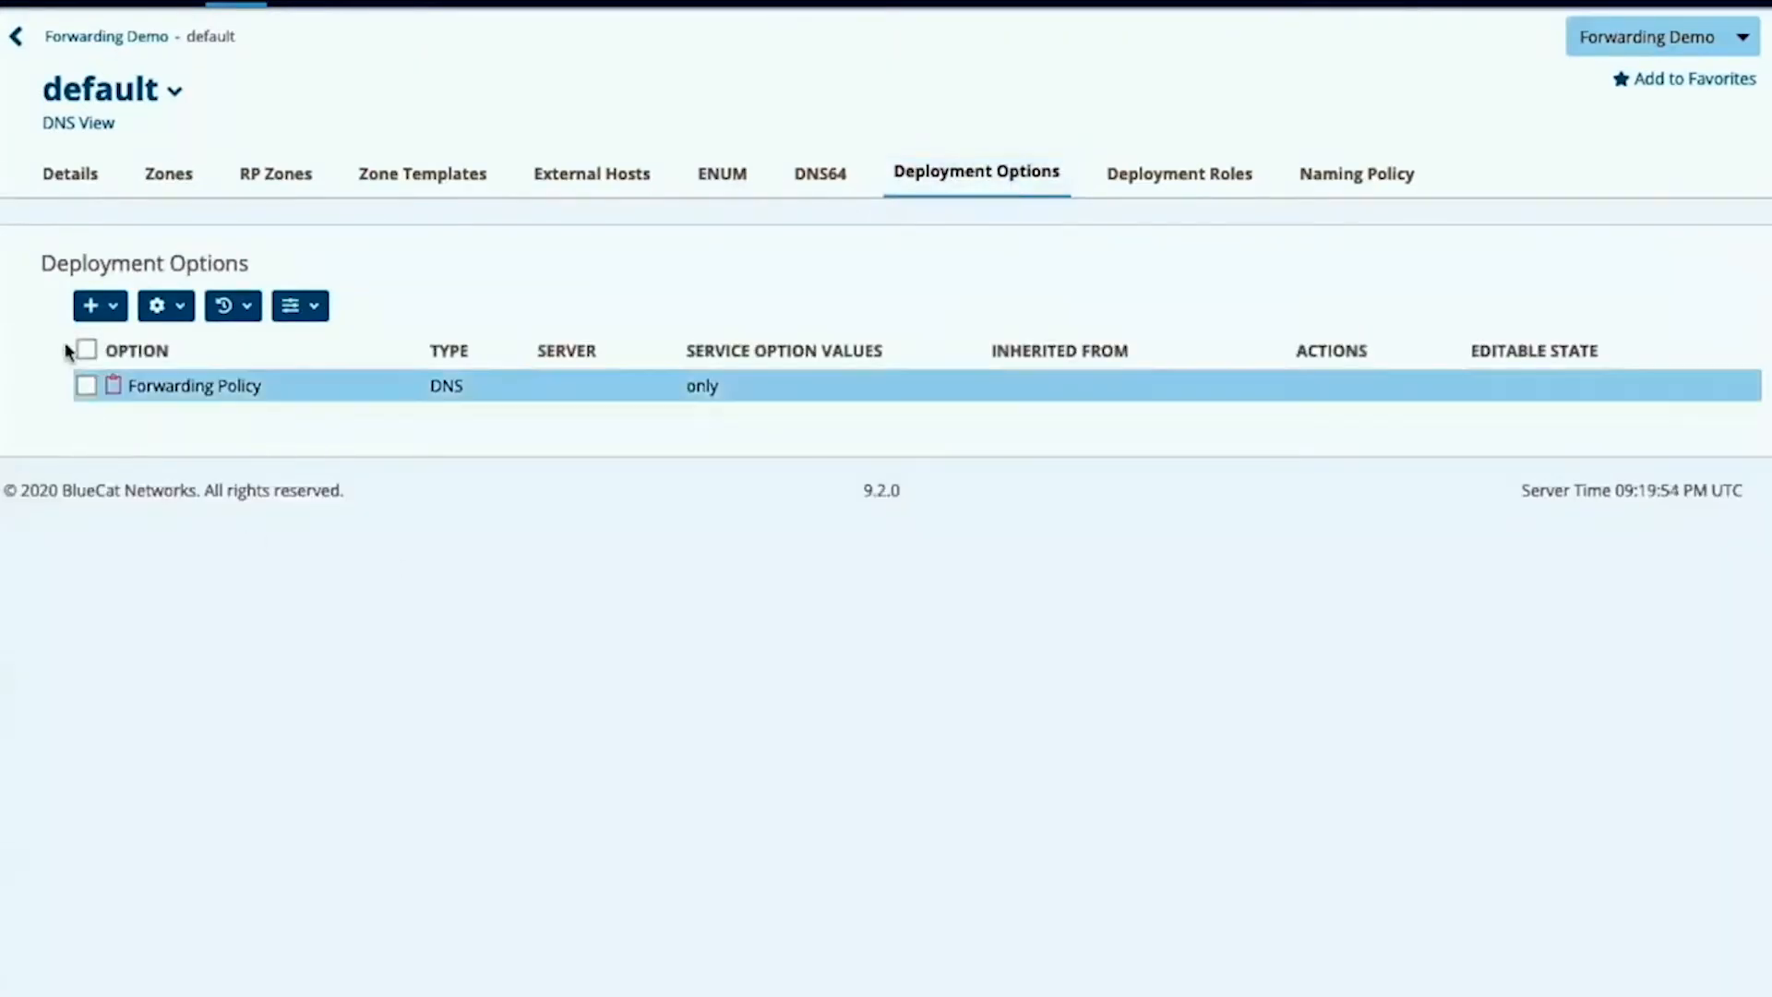
pyautogui.click(90, 309)
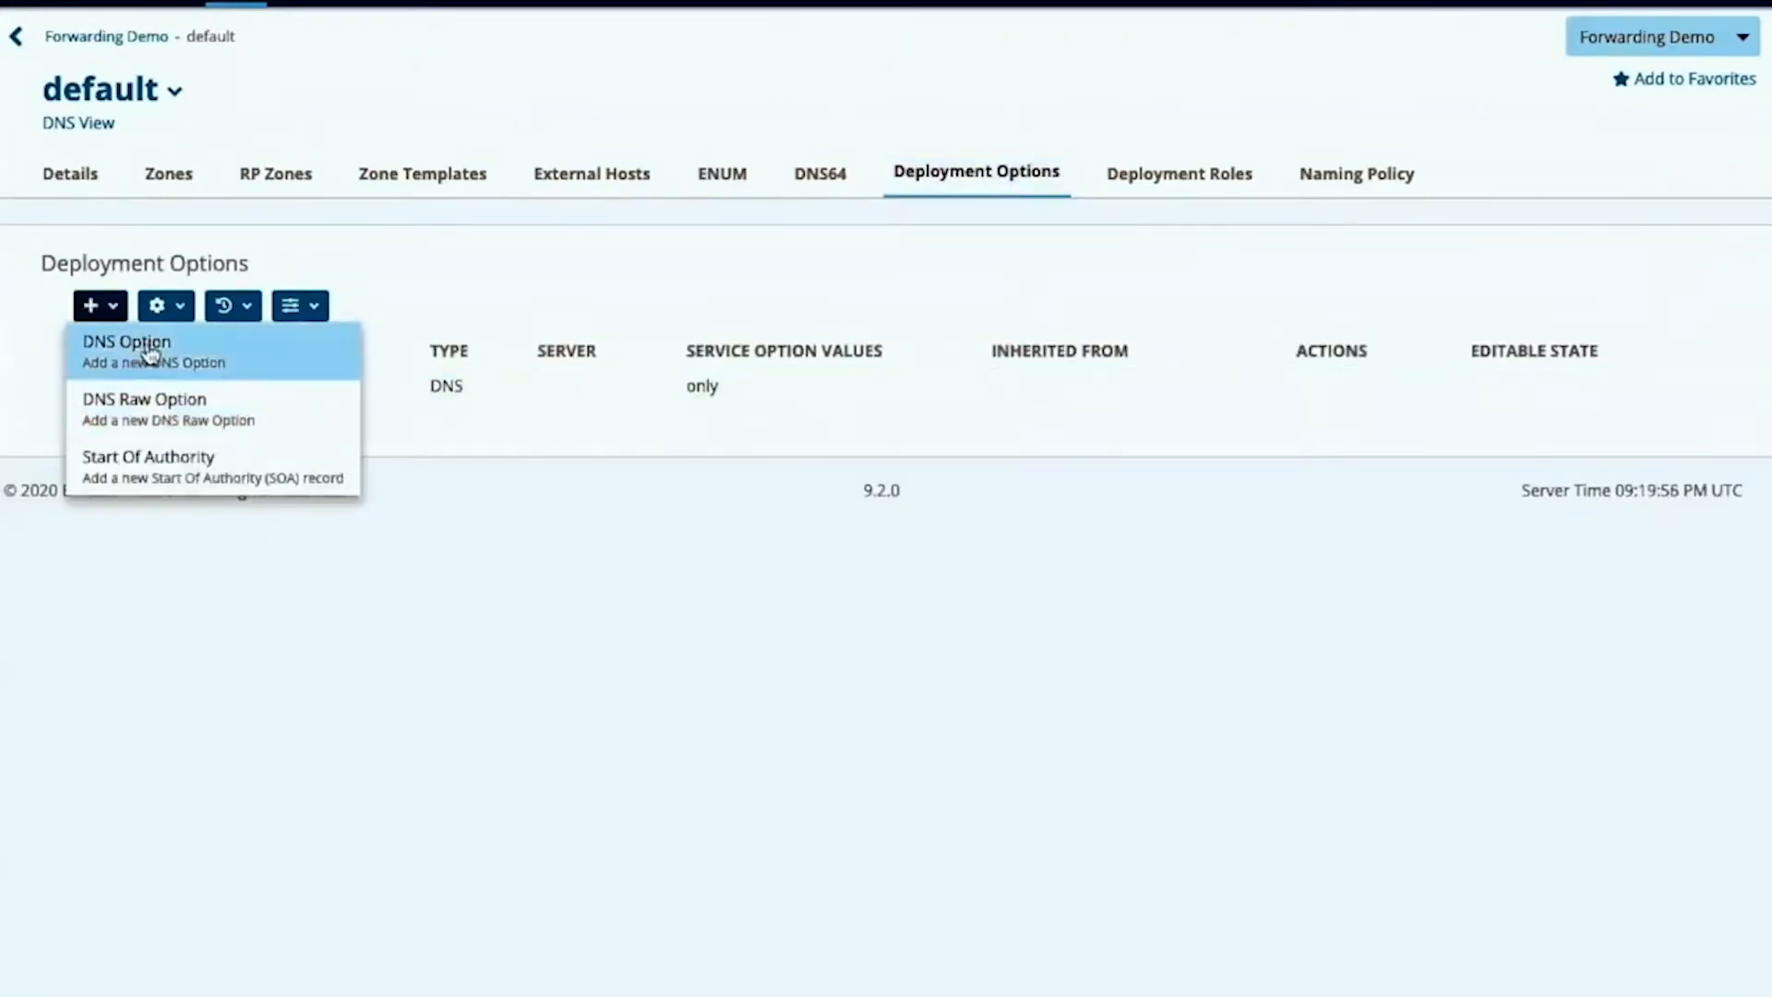
pyautogui.click(146, 356)
pyautogui.click(227, 273)
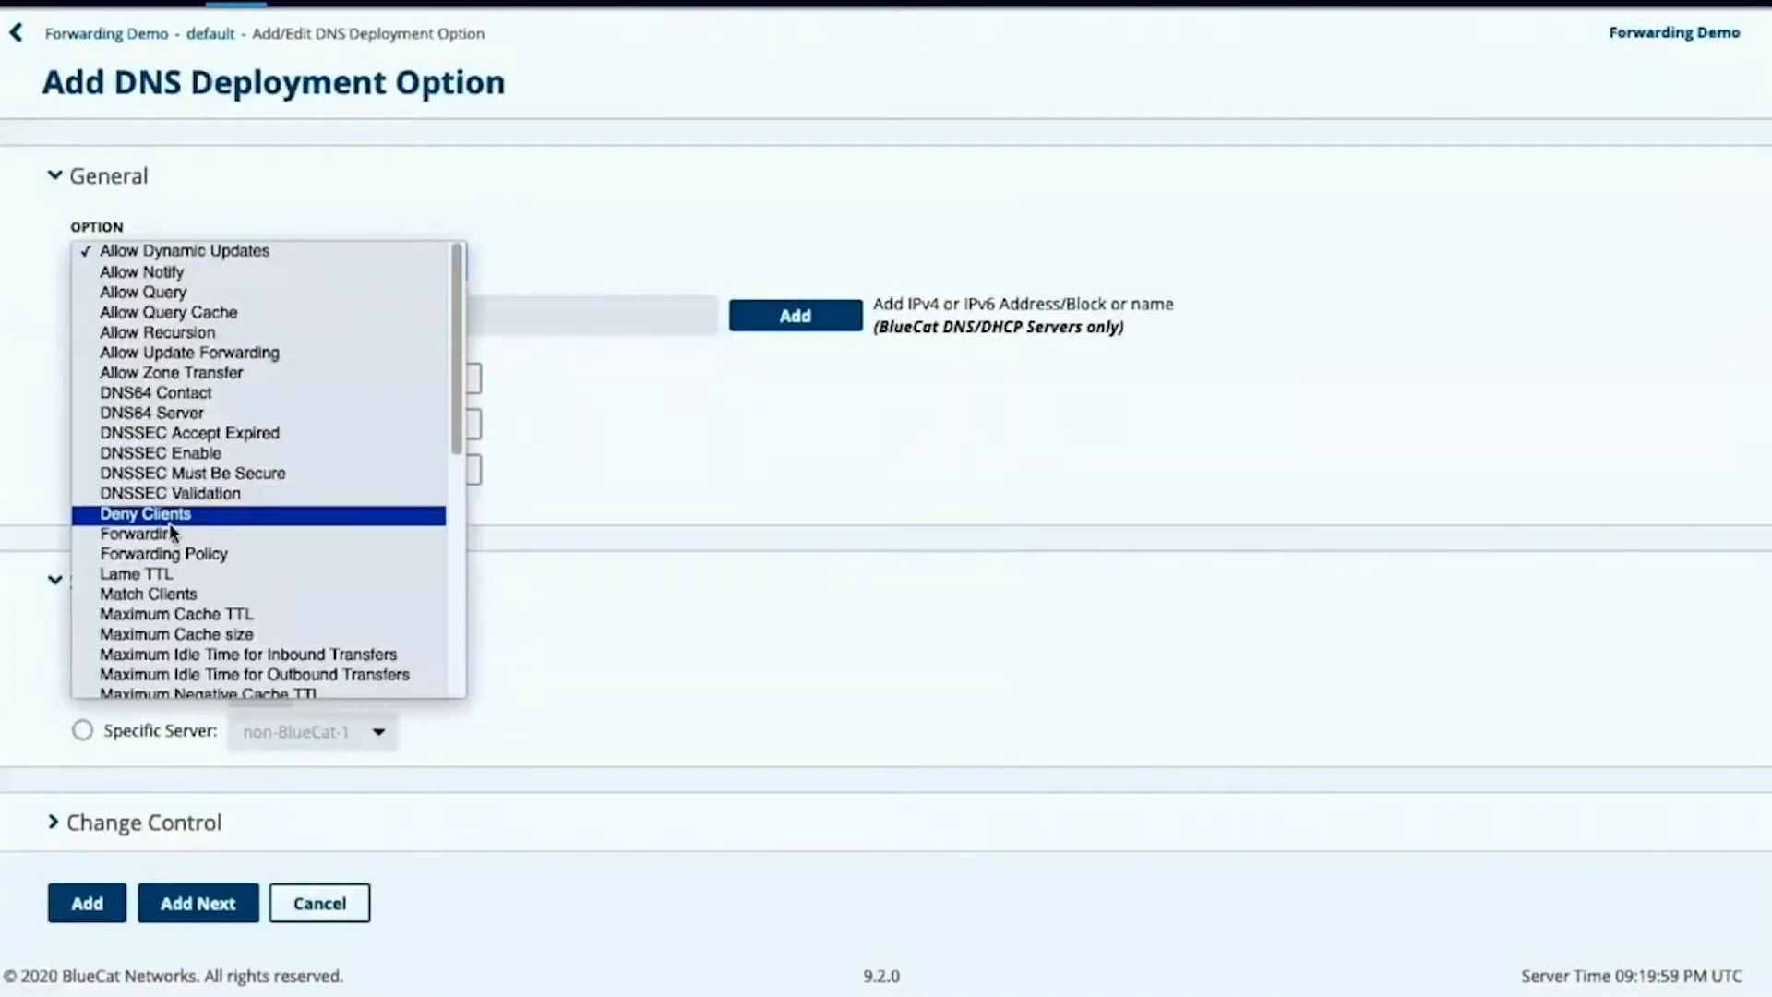
pyautogui.click(222, 530)
pyautogui.click(228, 378)
pyautogui.click(82, 300)
# Step: Enter 8.8.8.8 and 1.1.1.1 as the forwarding addresses and save the Forwarding option for all servers
pyautogui.click(126, 381)
pyautogui.write('8.8.8.8')
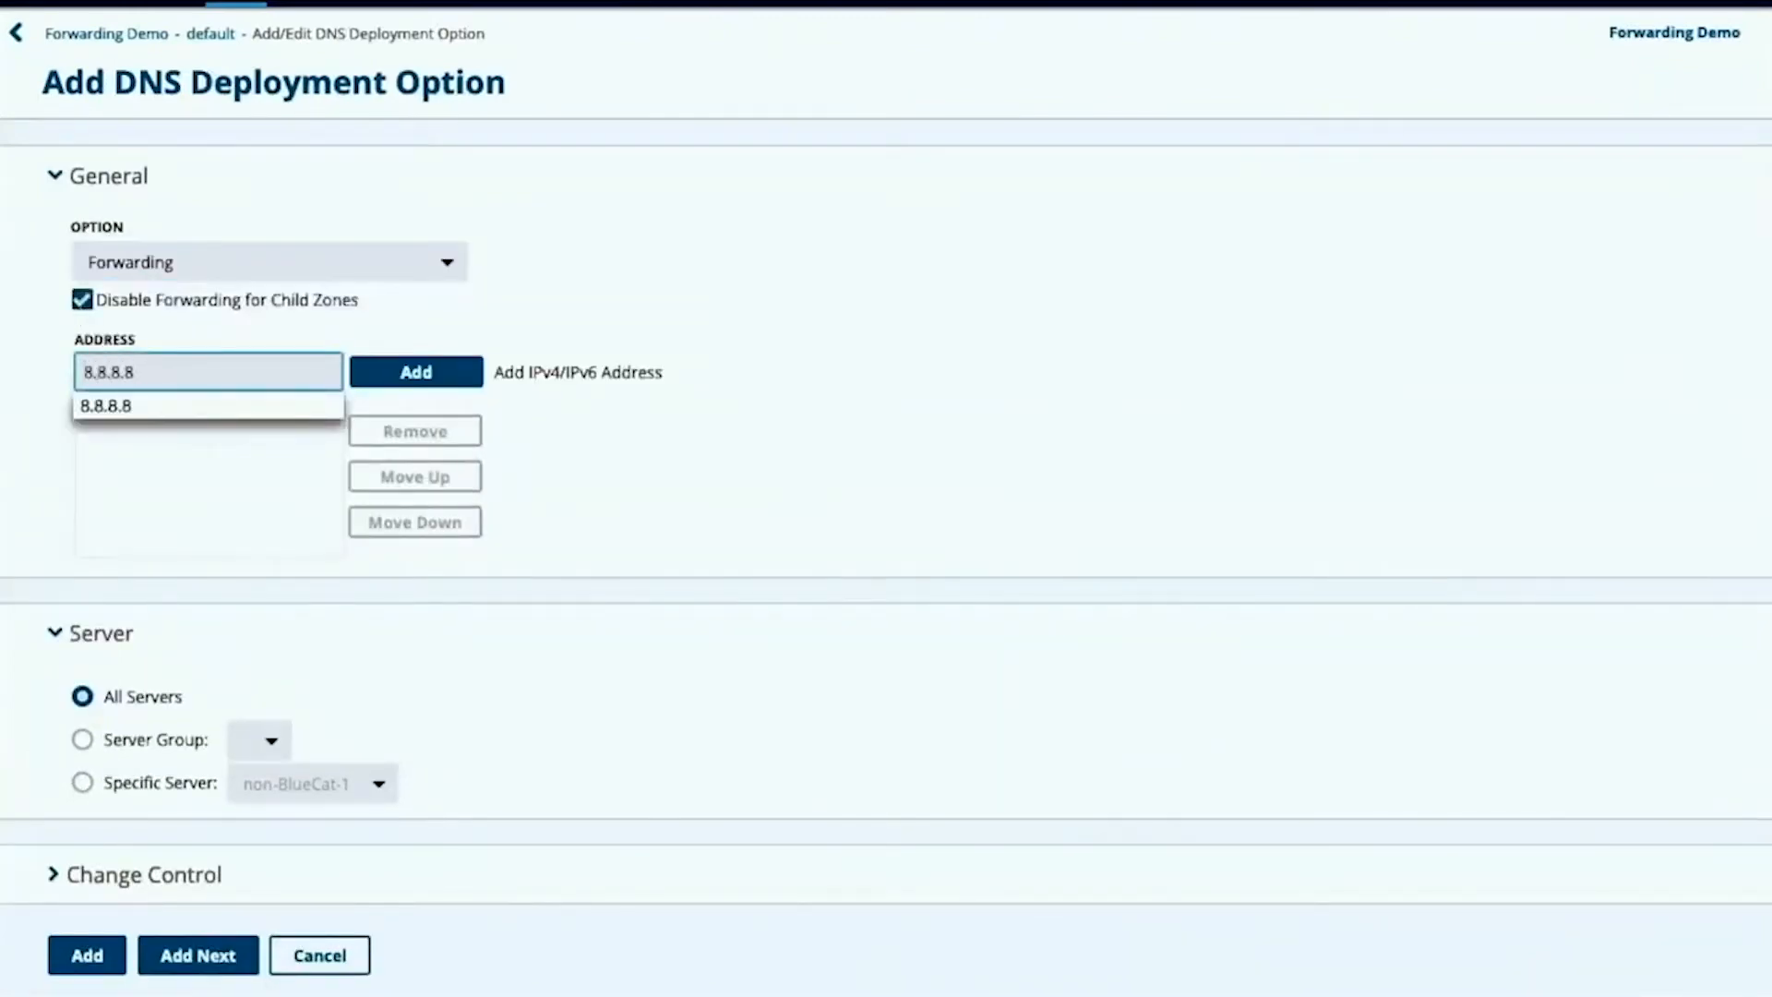
pyautogui.click(402, 371)
pyautogui.click(126, 368)
pyautogui.write('1.1.1.1')
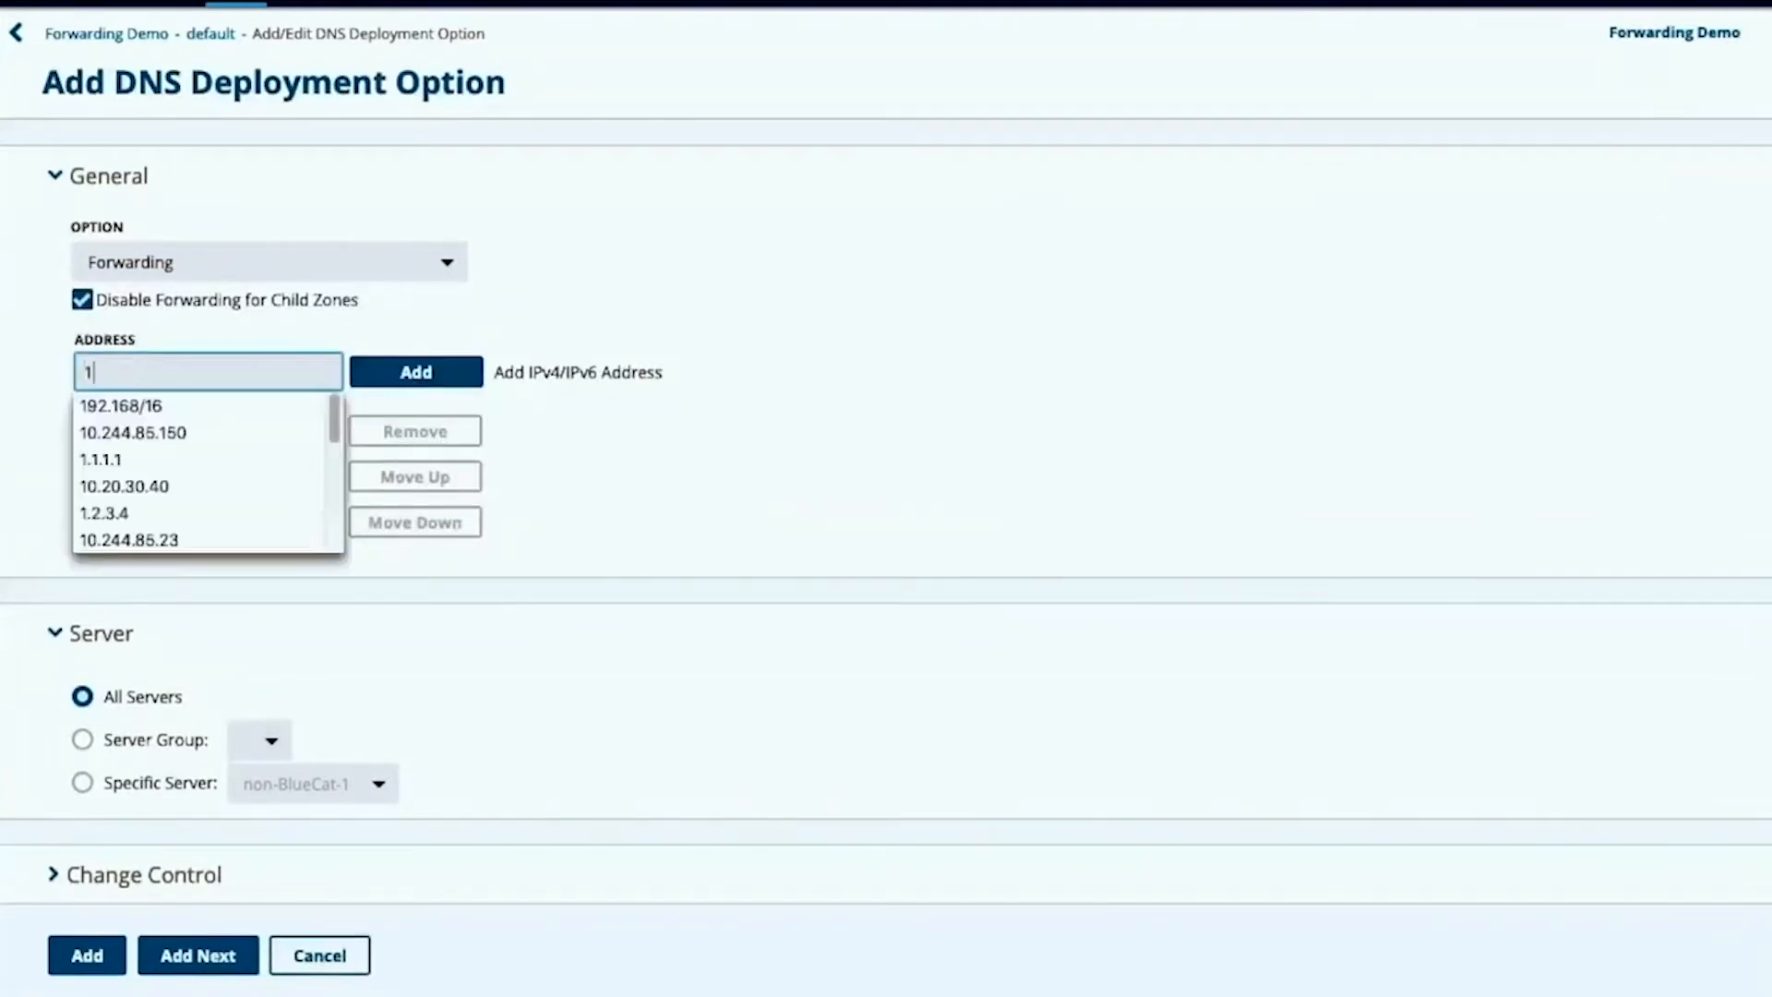
pyautogui.click(384, 388)
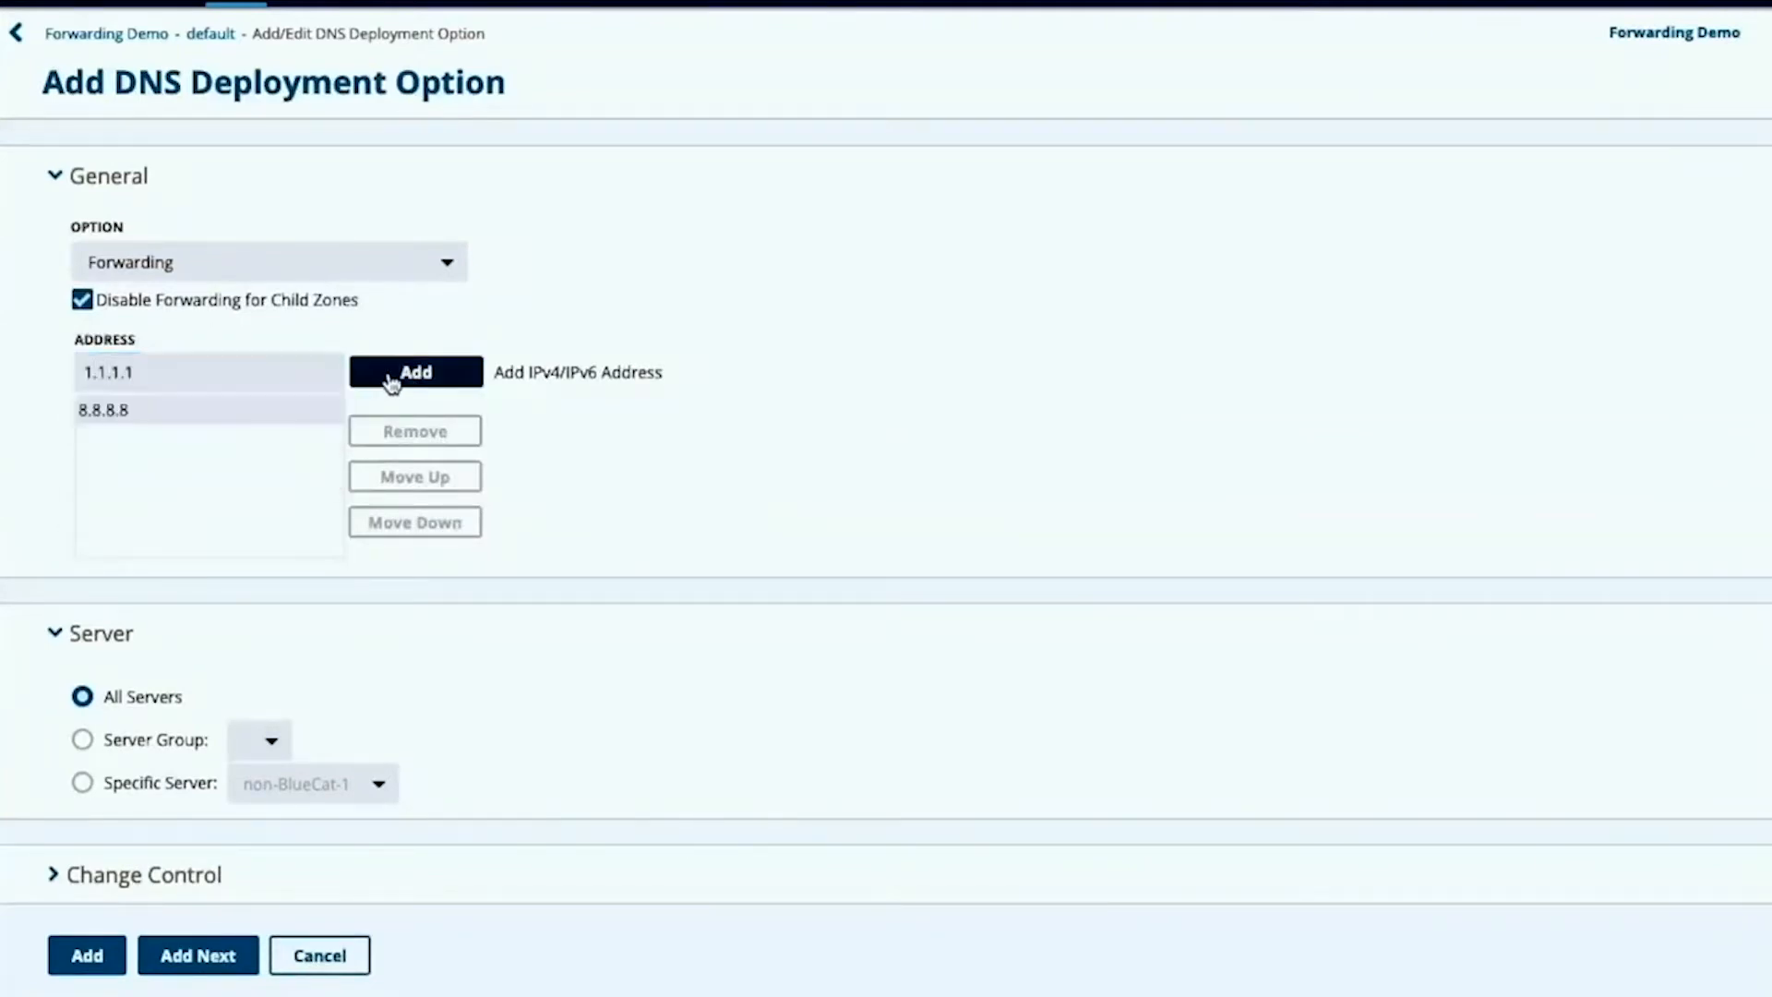
pyautogui.click(99, 958)
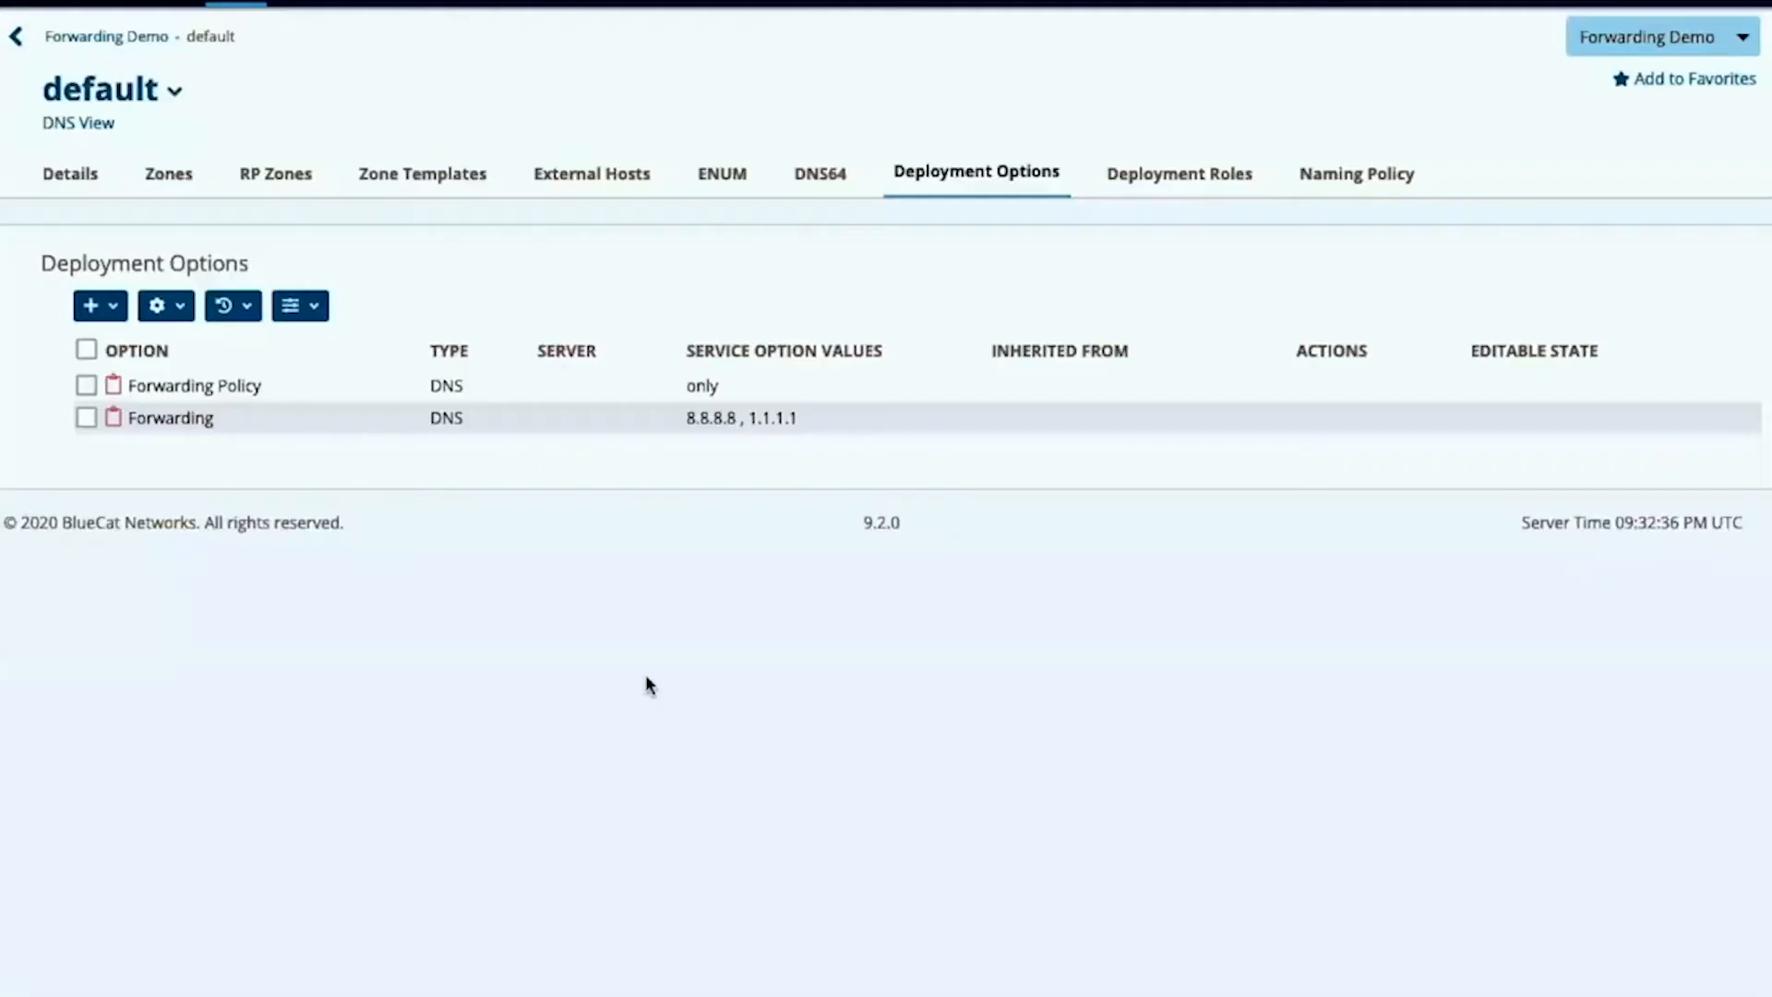
# Step: Review which deployment options the example.com zone inherits from the default view
pyautogui.click(175, 179)
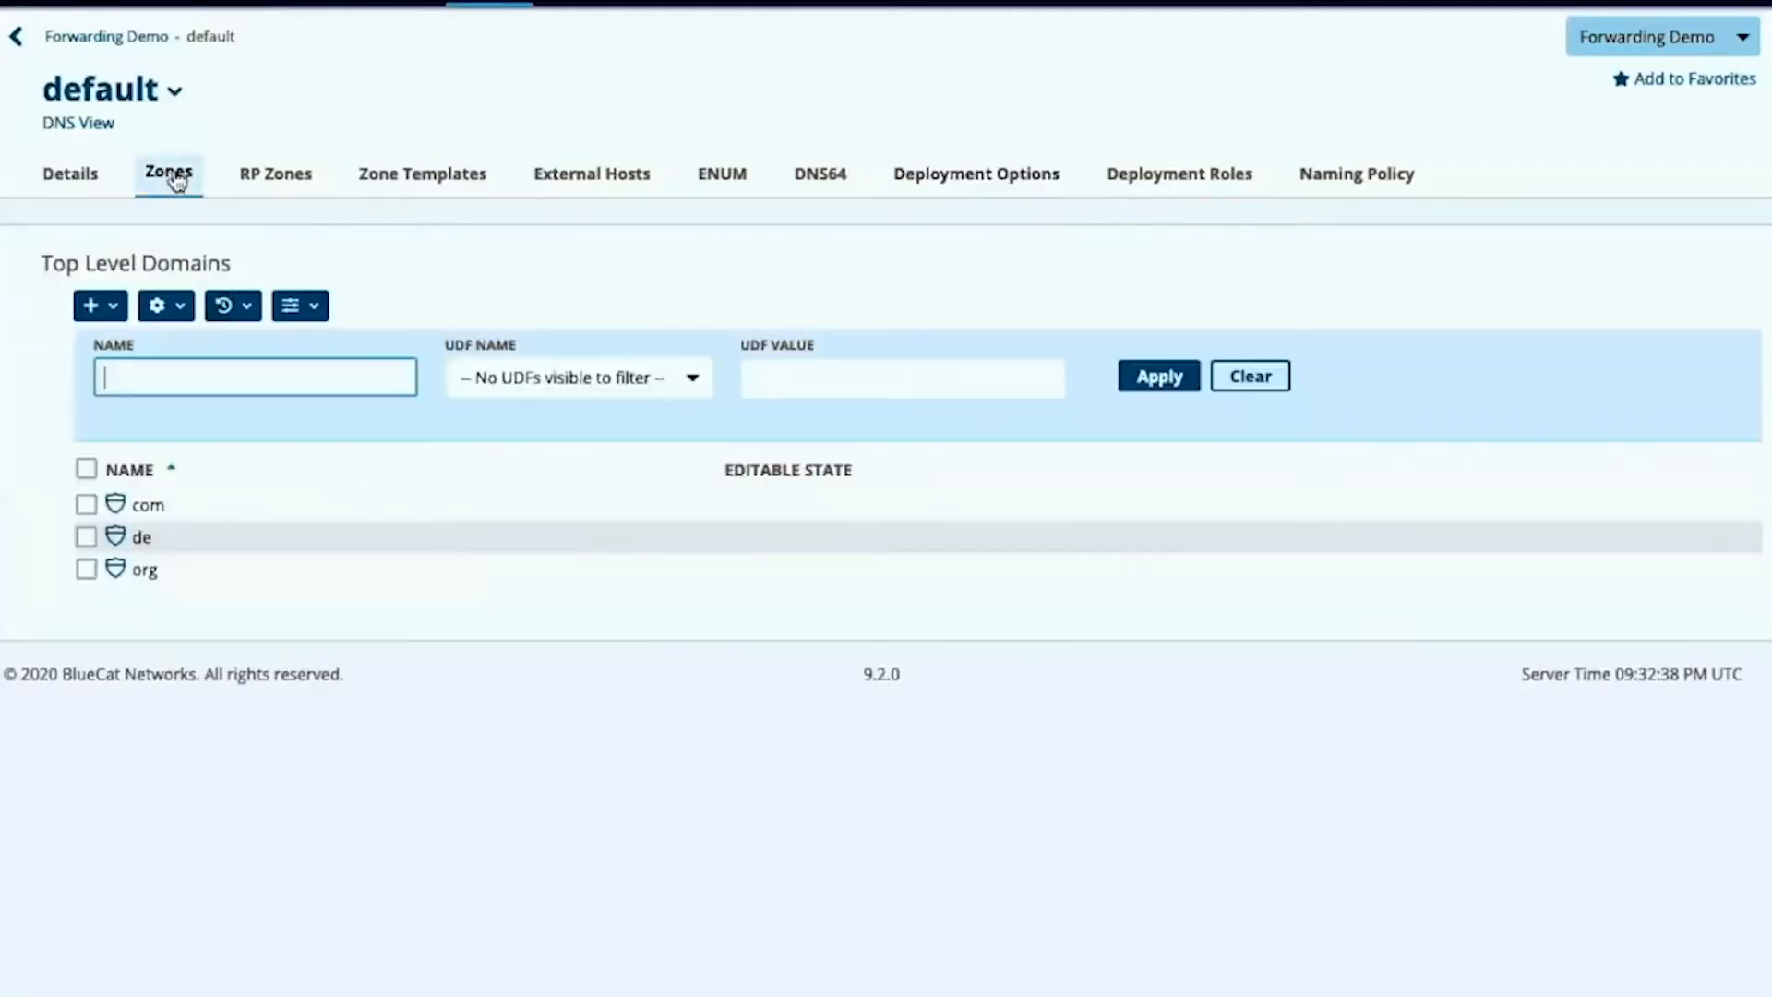
pyautogui.click(162, 509)
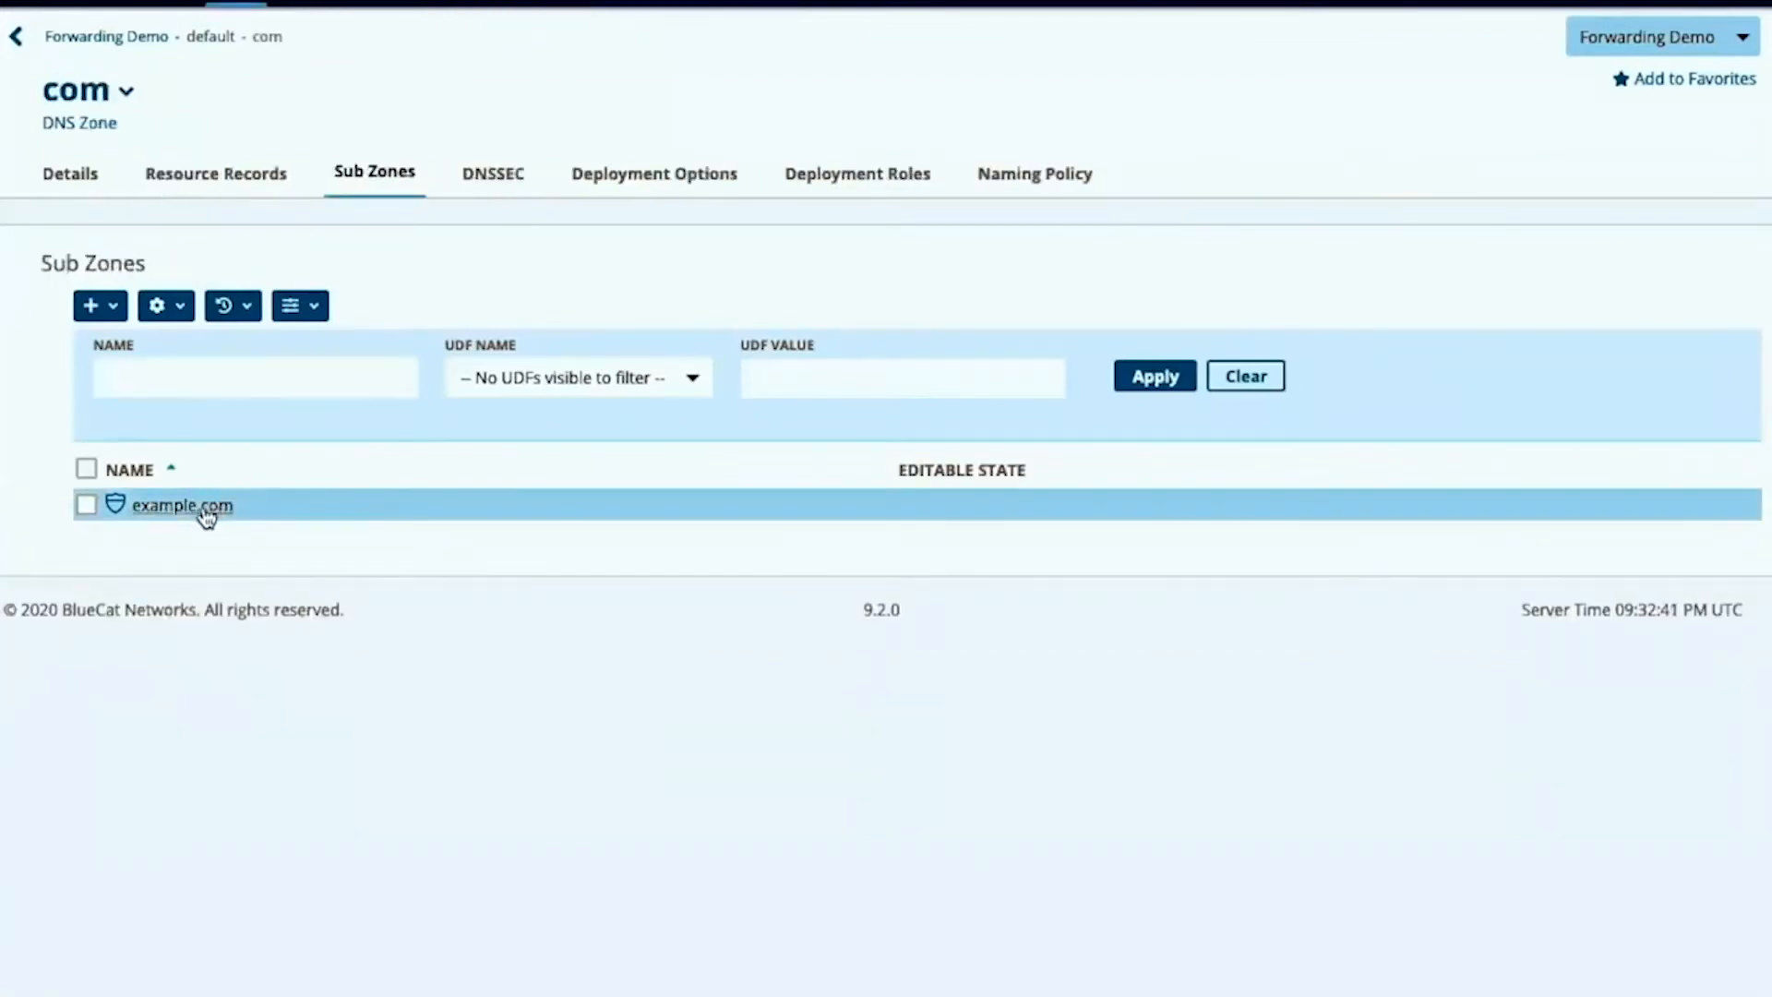
pyautogui.click(203, 505)
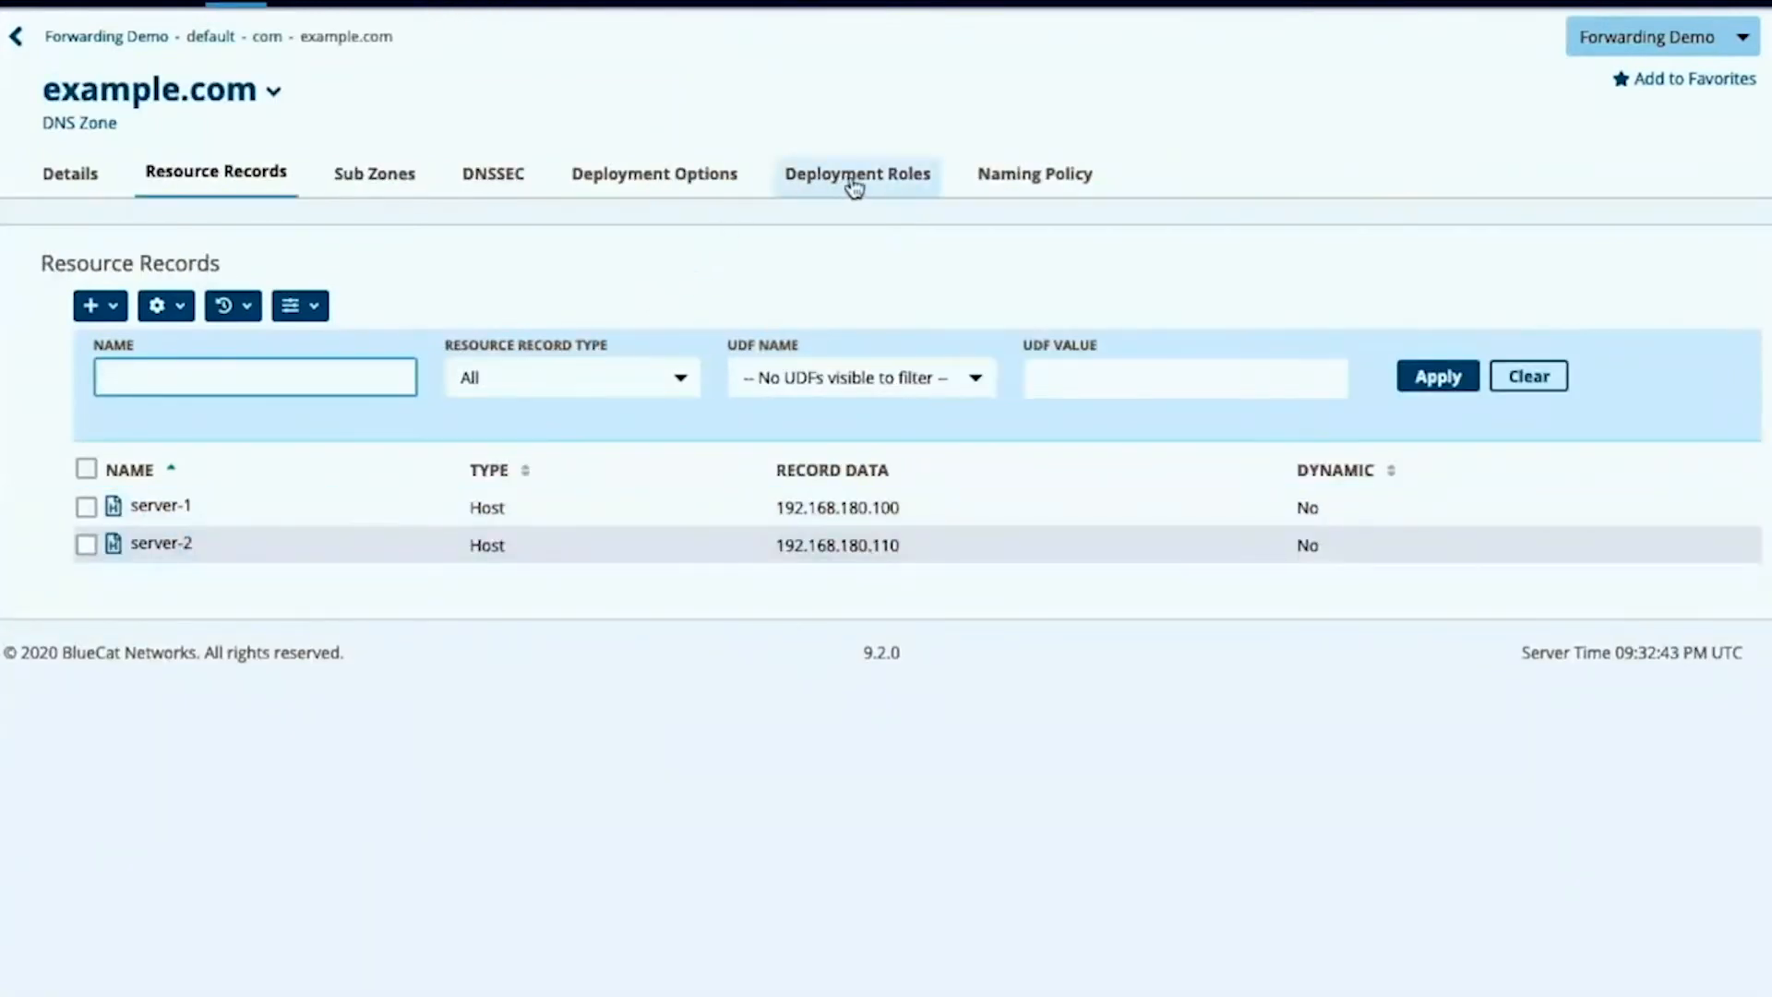
pyautogui.click(654, 176)
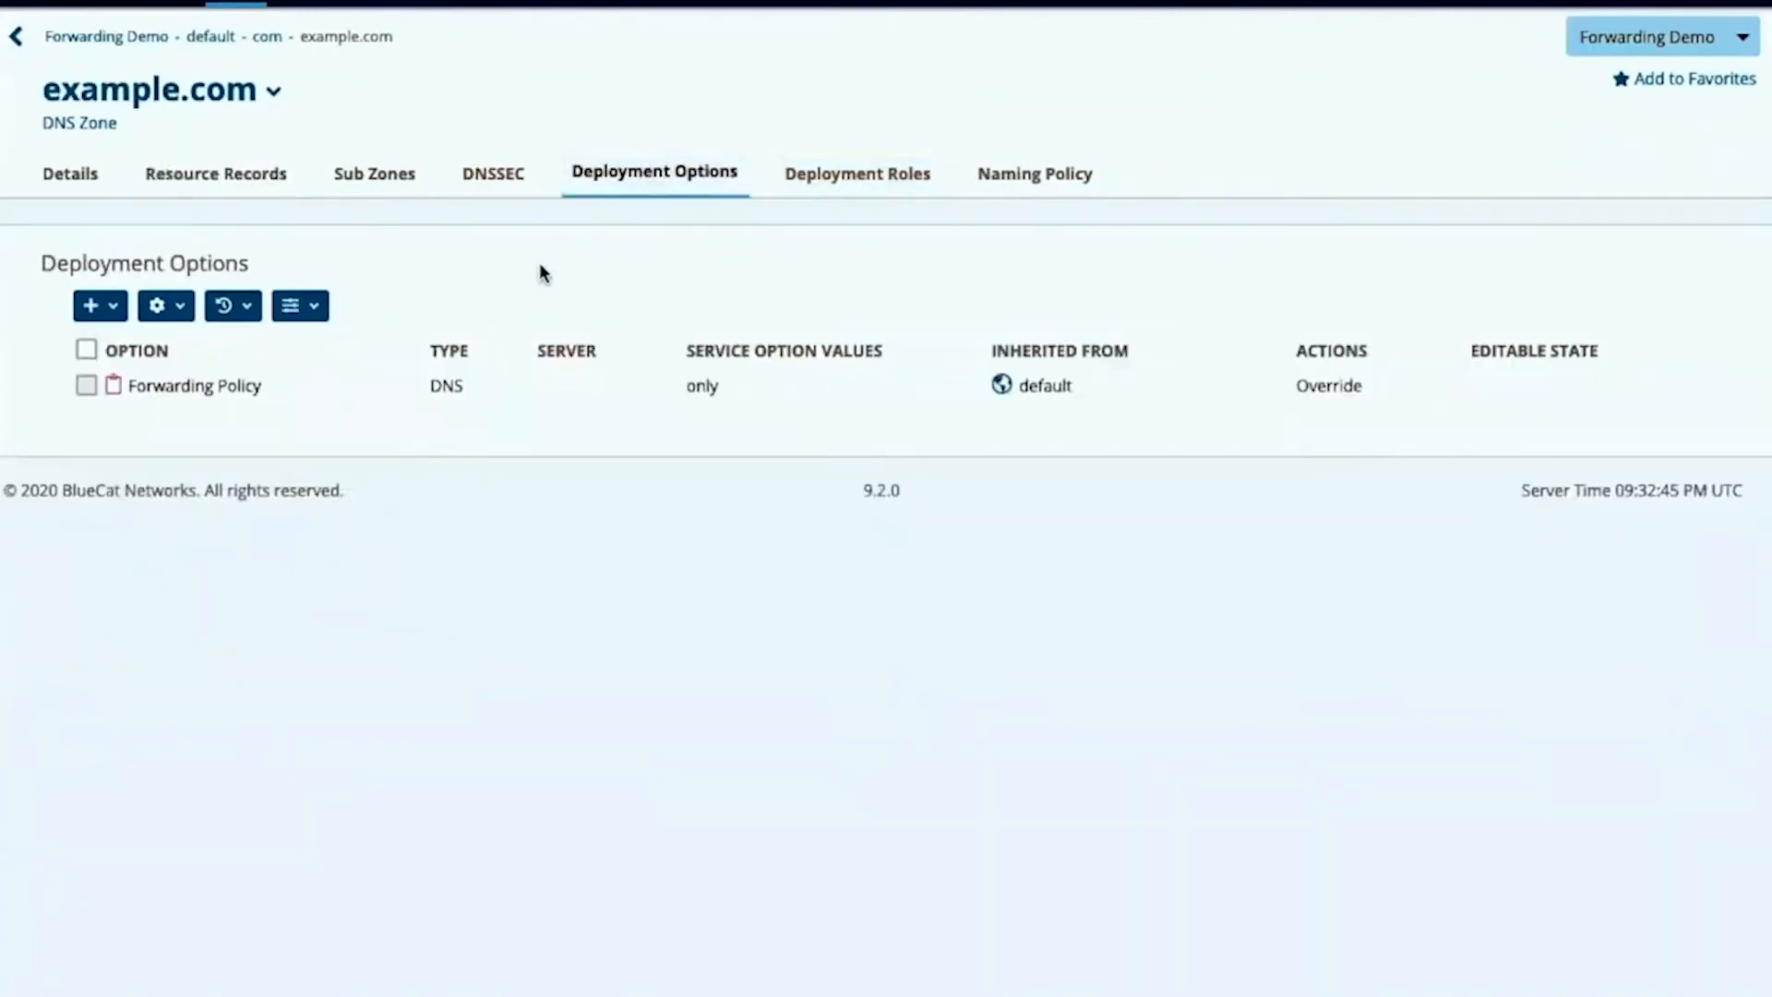
# Step: Start a new Forwarding DNS deployment option on the example.com zone and enable Disable Forwarding for Child Zones
pyautogui.click(113, 307)
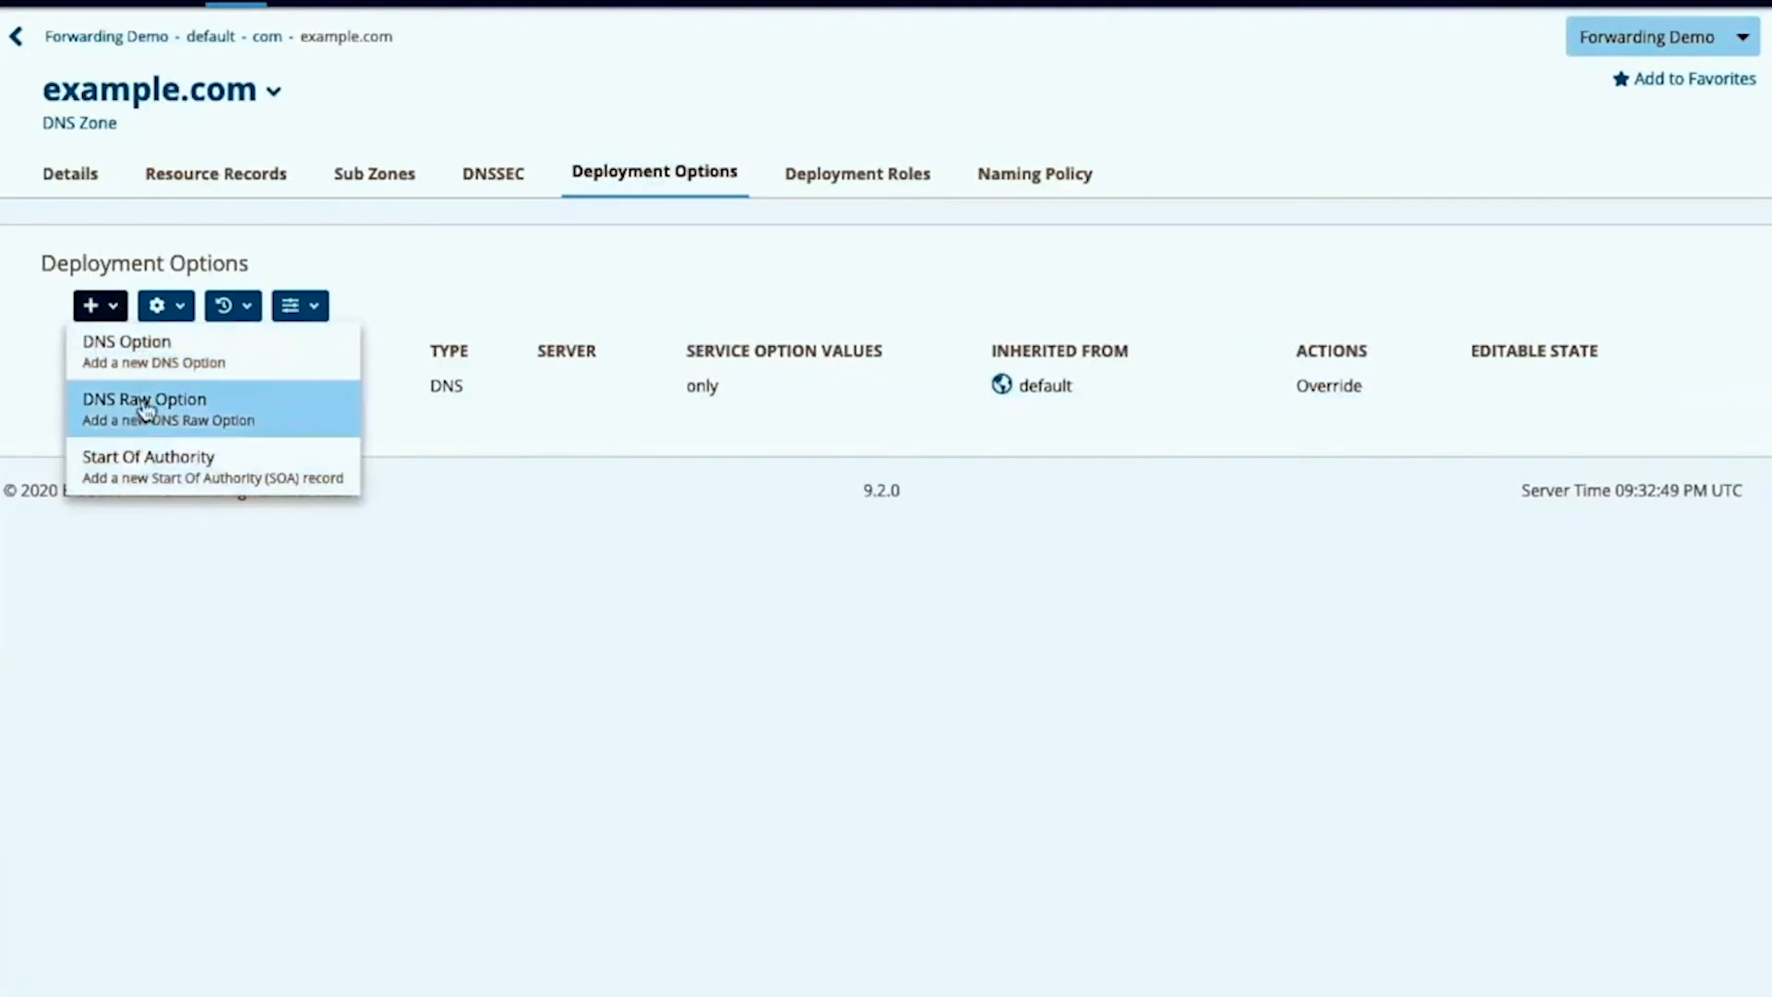
pyautogui.click(148, 365)
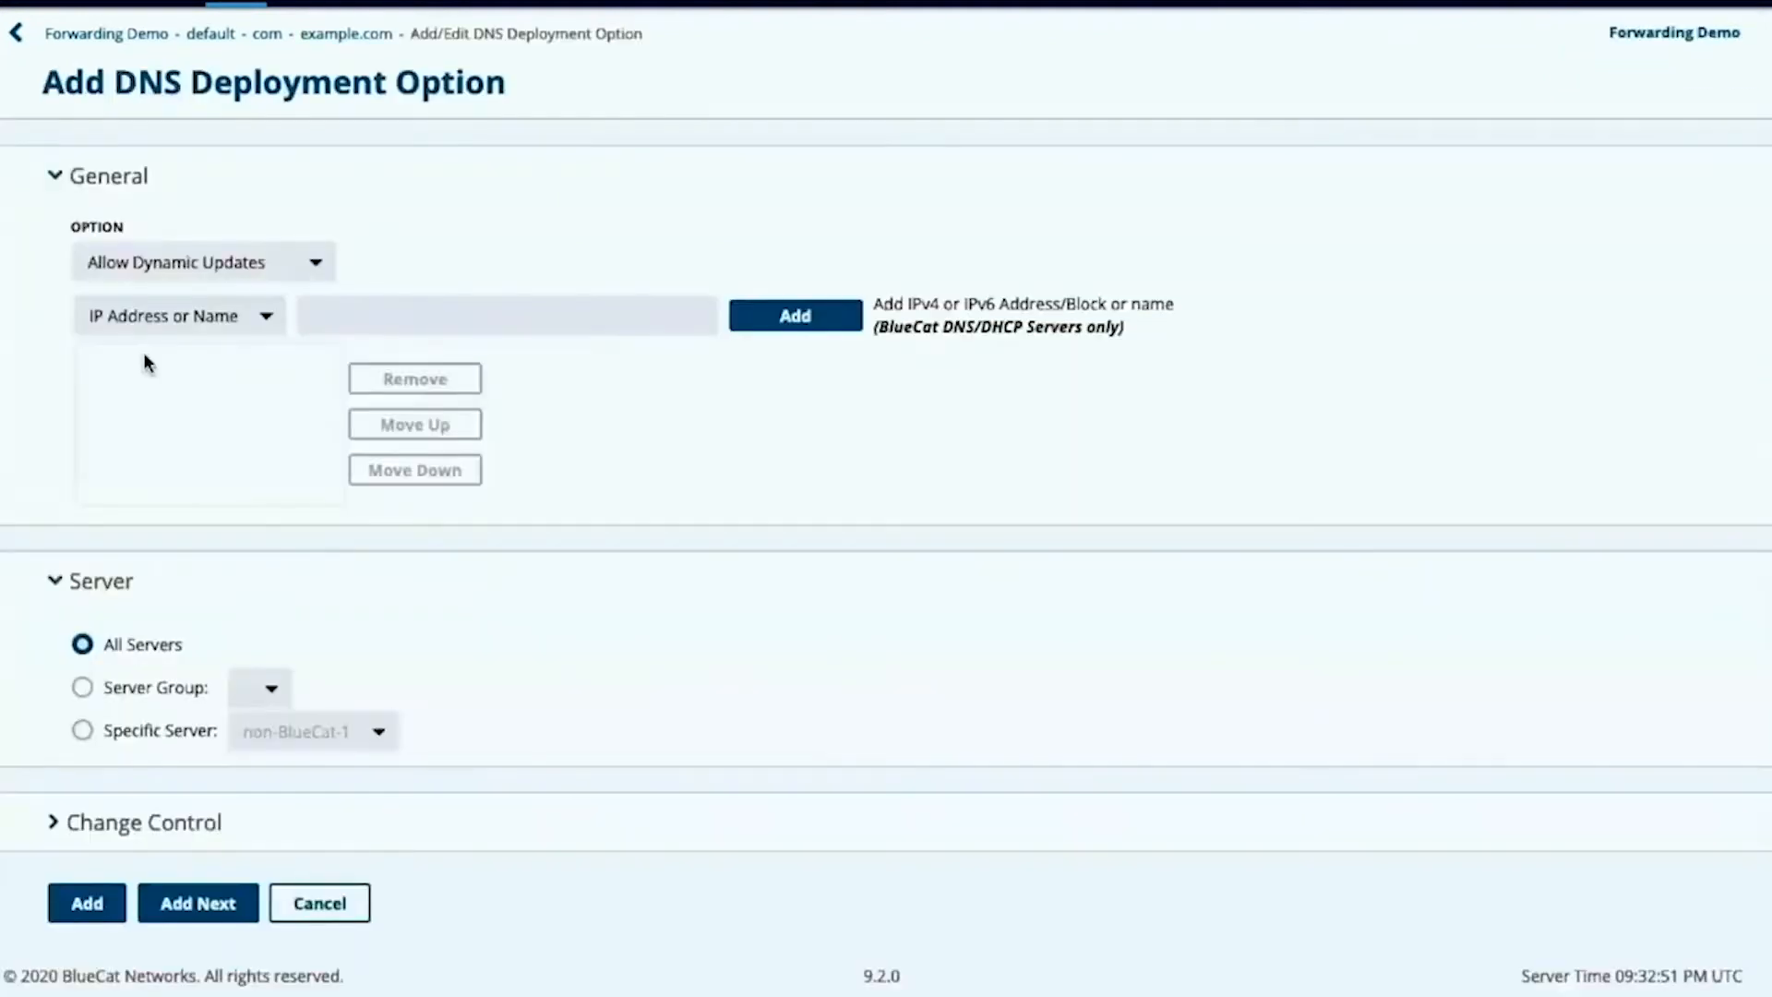
pyautogui.click(175, 305)
pyautogui.click(166, 302)
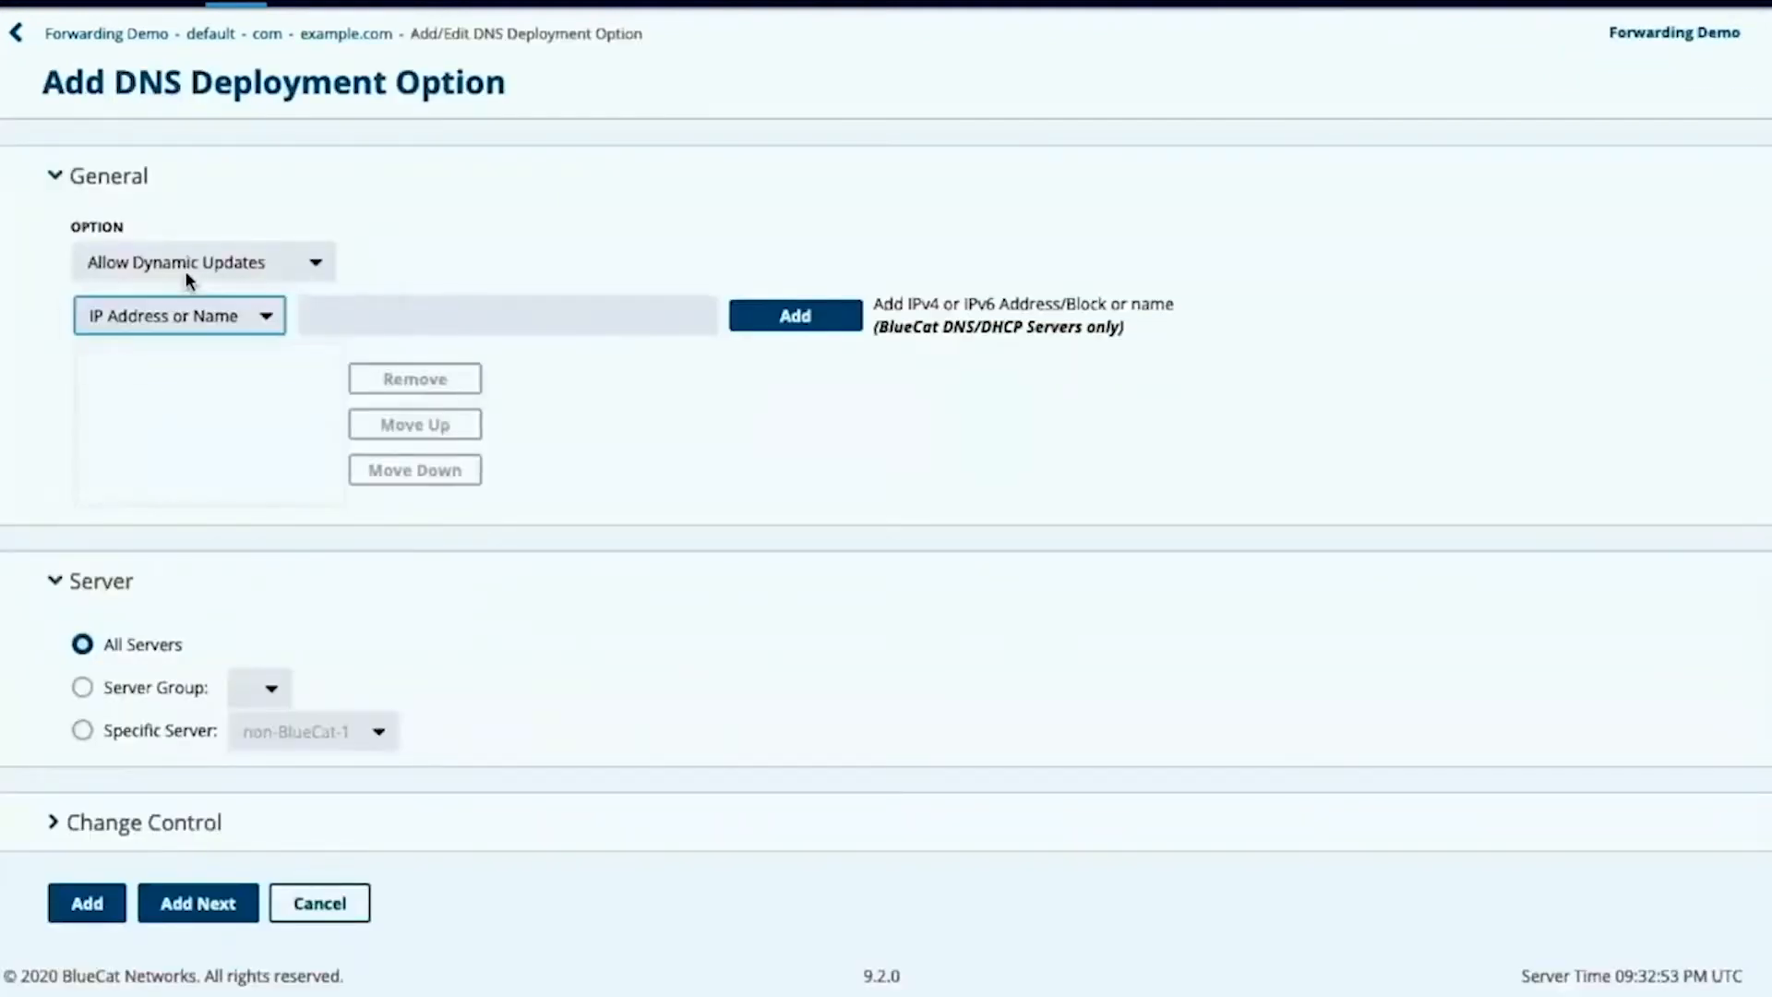
pyautogui.click(185, 269)
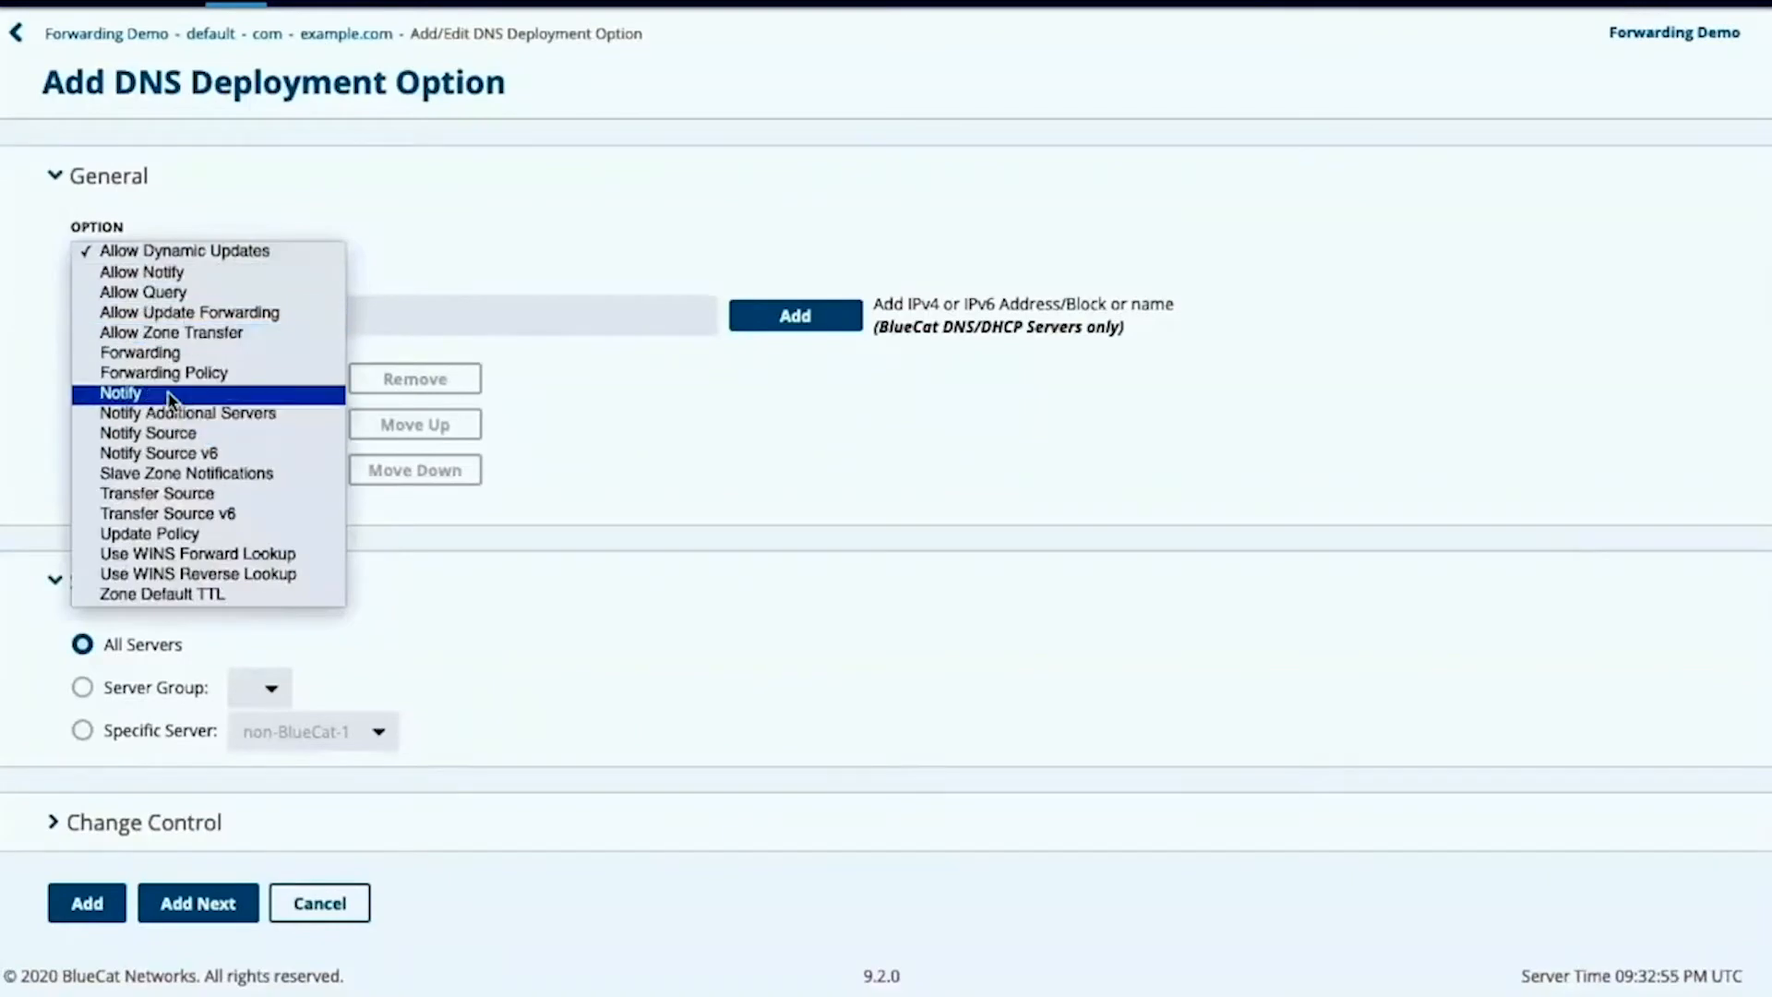
pyautogui.click(174, 354)
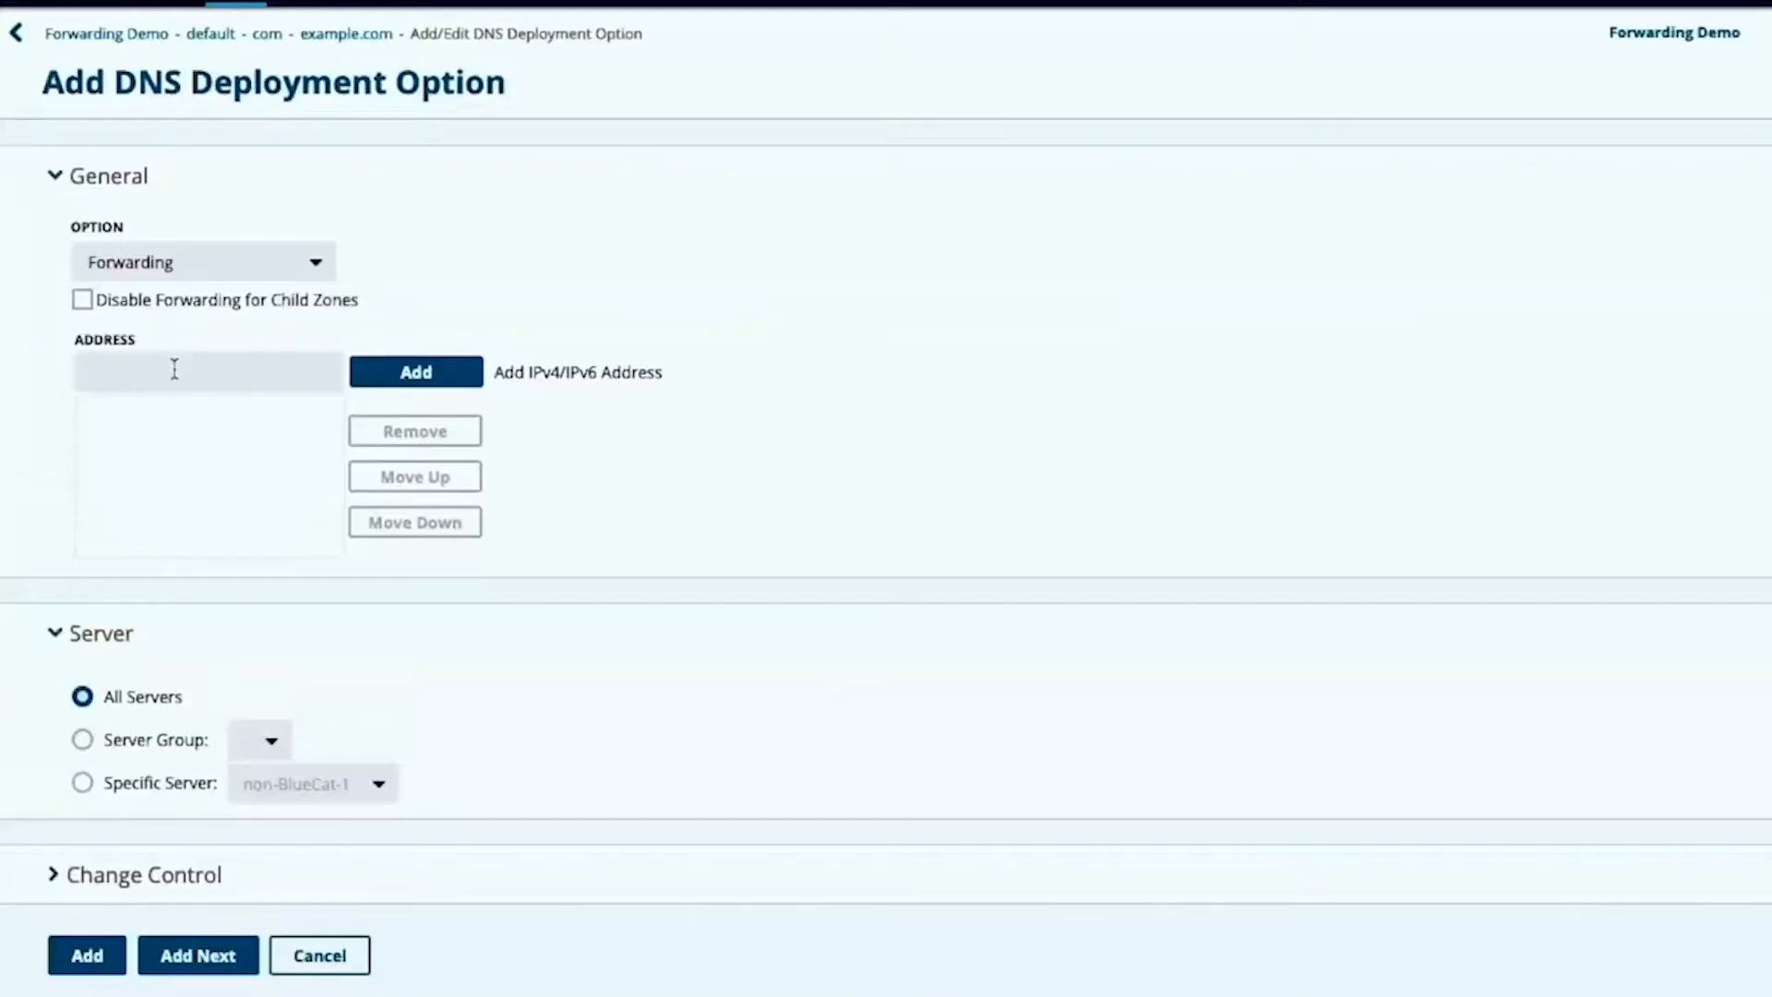
pyautogui.click(80, 305)
# Step: Enter 10.20.30.40 as the forwarding address and save the example.com option for all servers
pyautogui.click(99, 368)
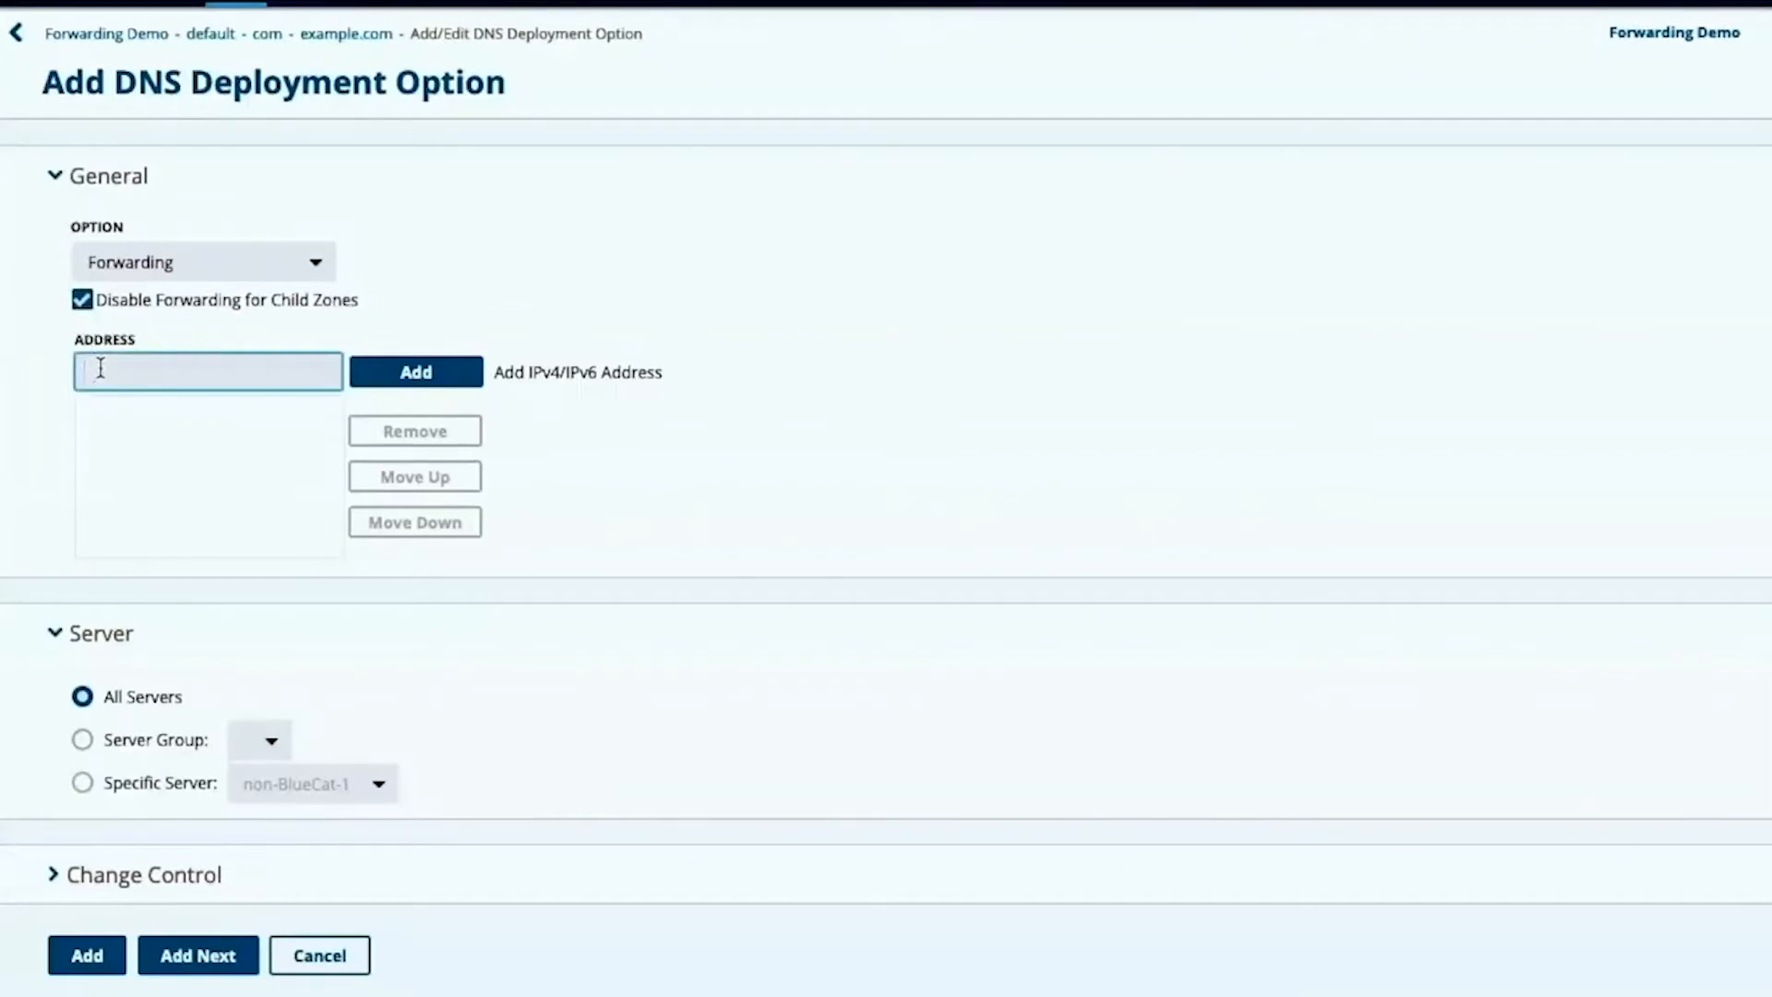
pyautogui.write('10.2')
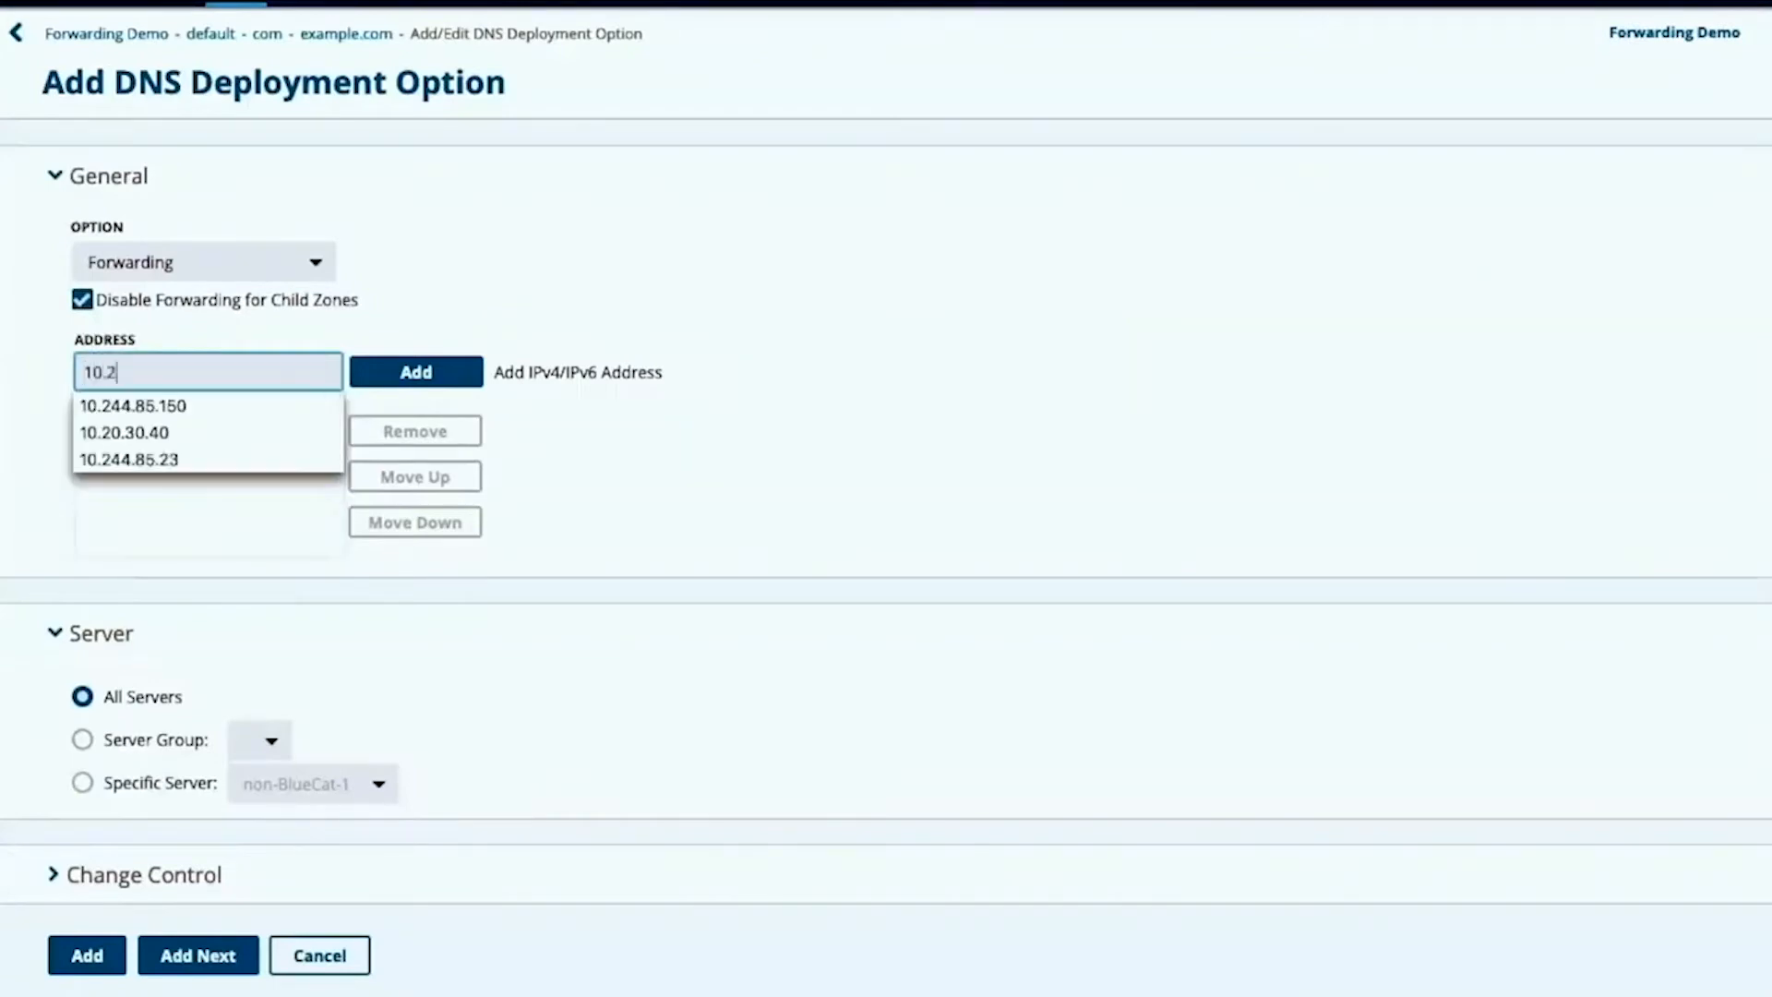
pyautogui.write('0.30.40')
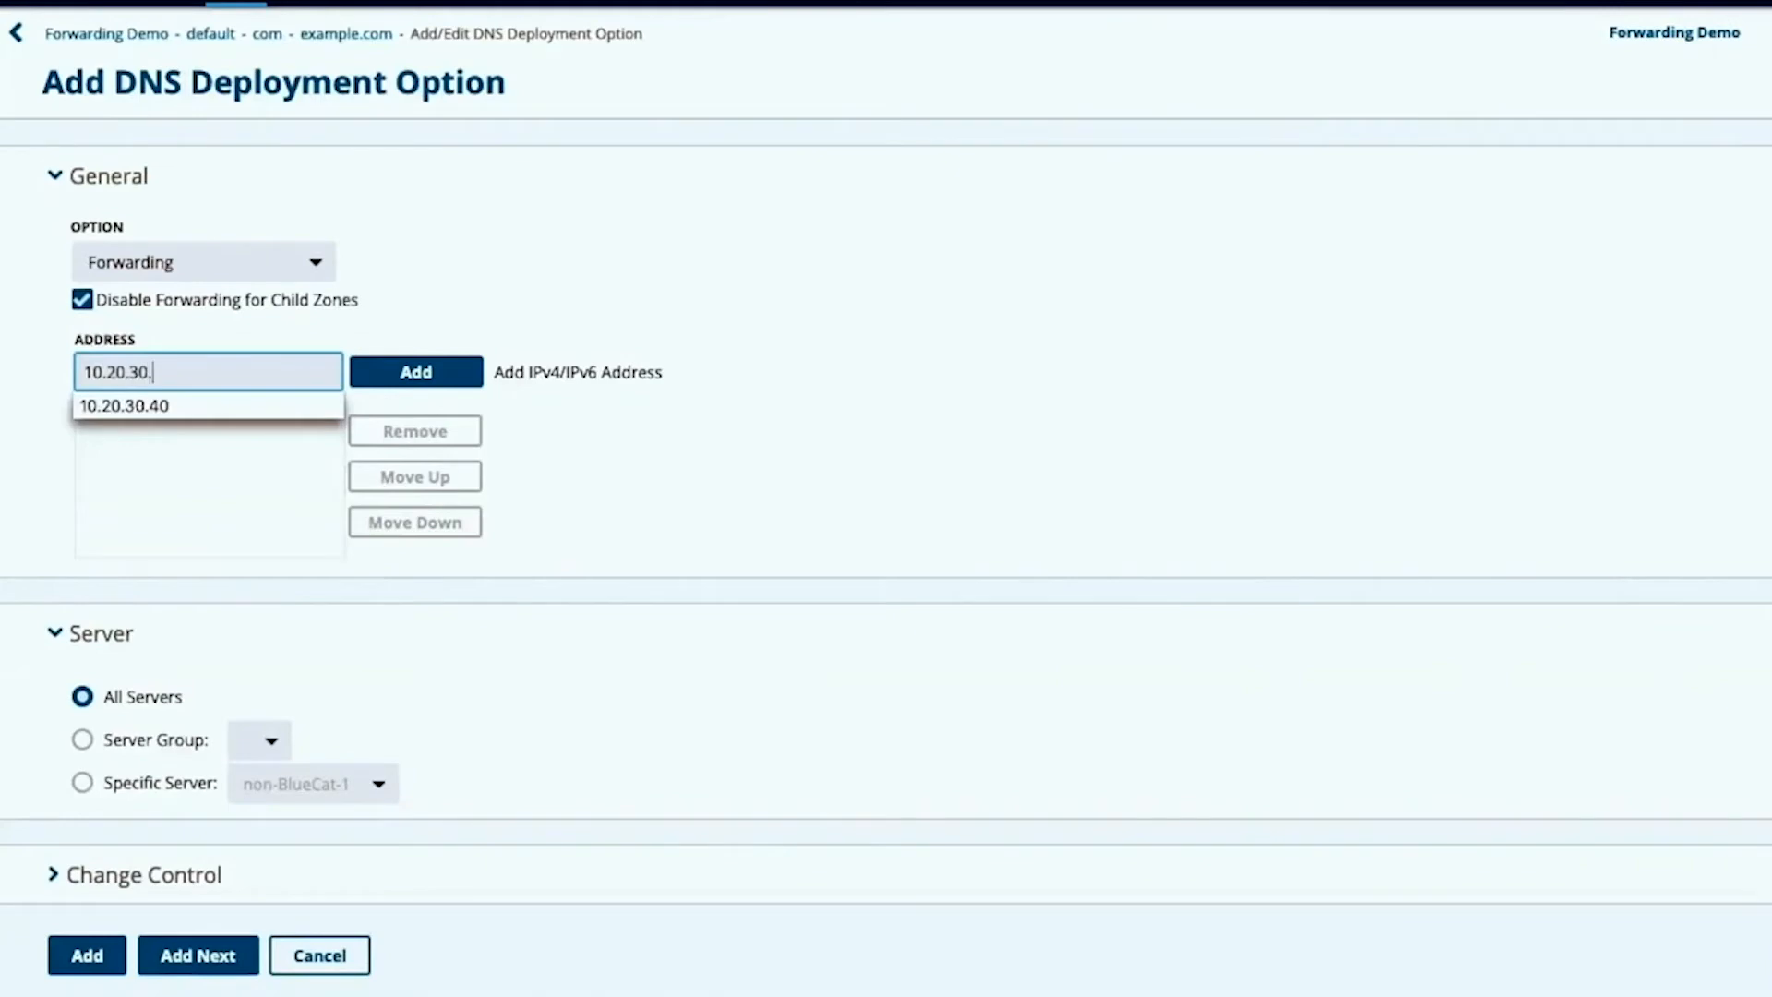
pyautogui.click(395, 374)
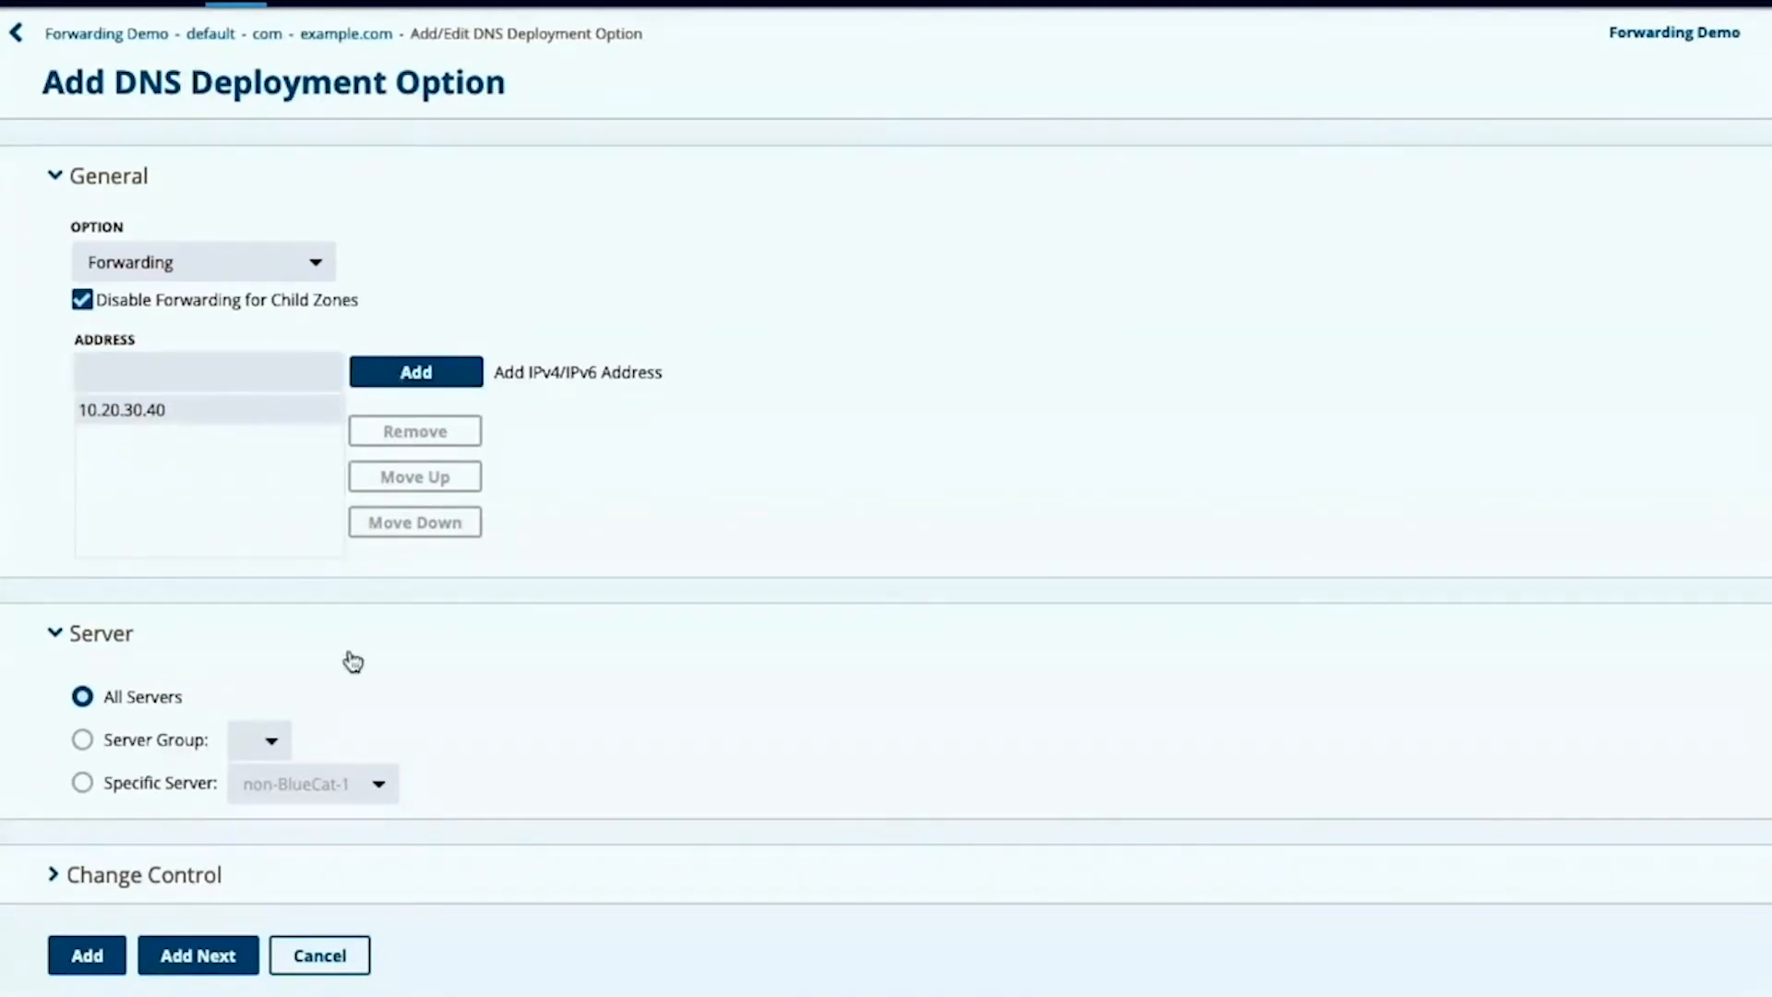
pyautogui.click(106, 959)
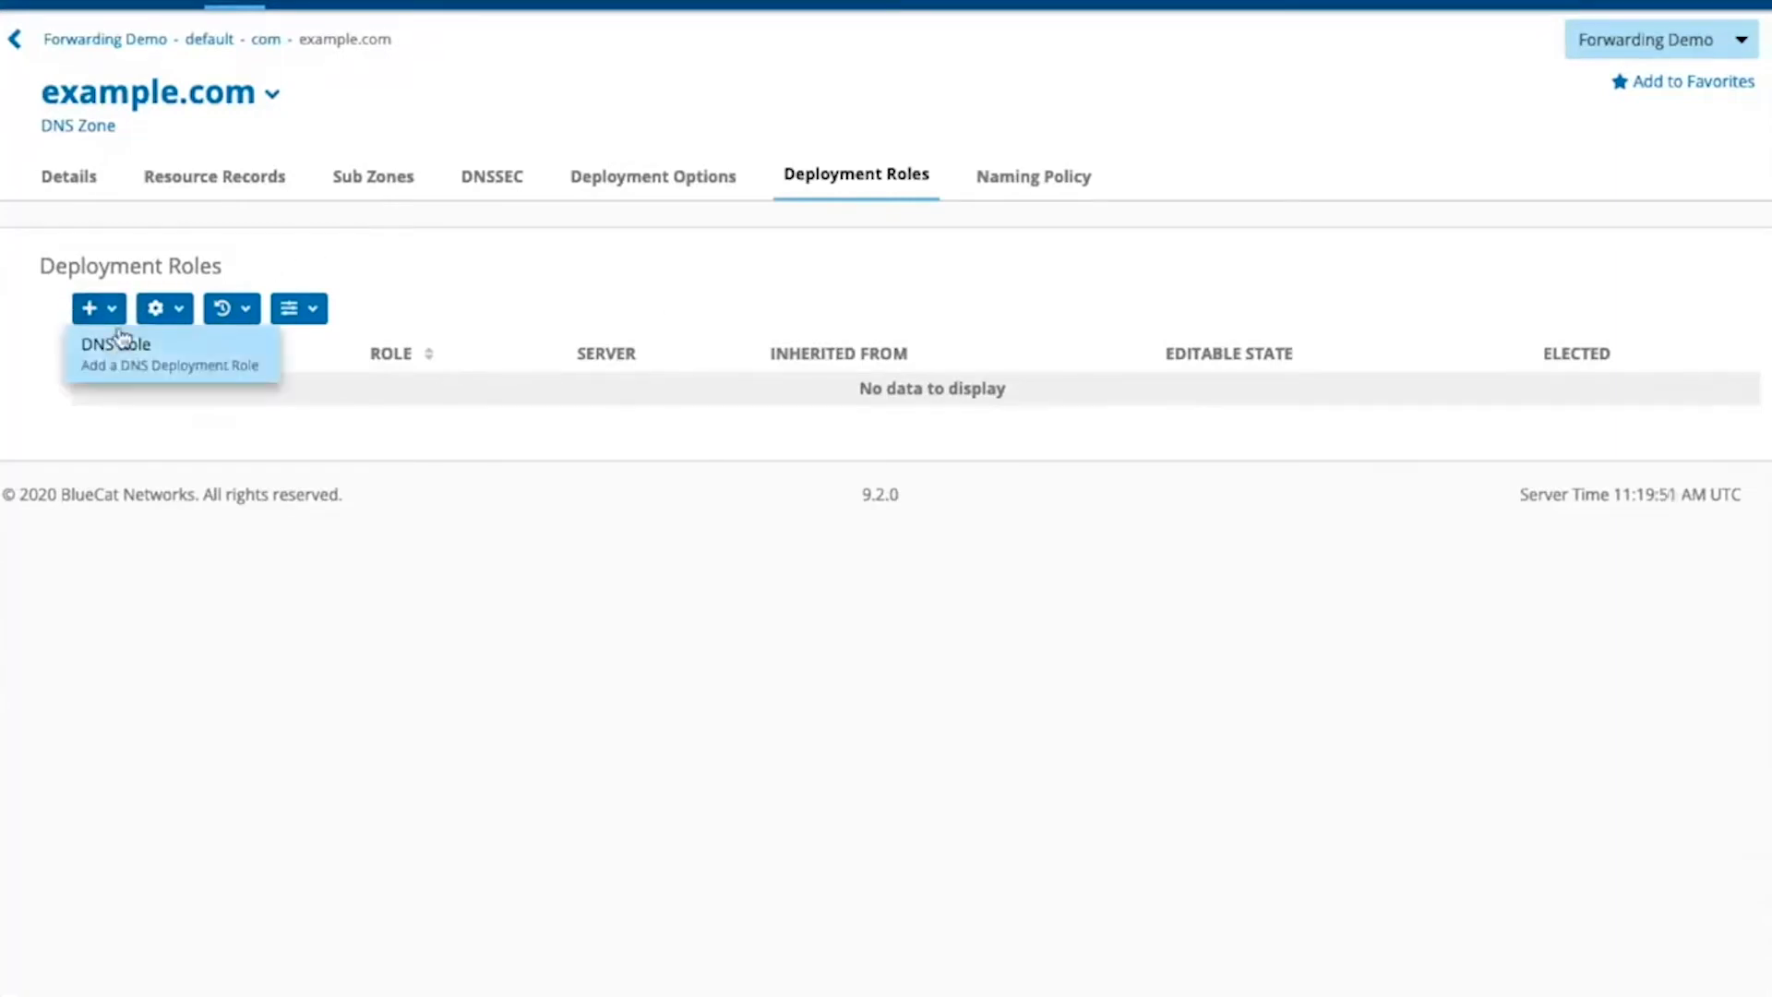
# Step: Start a Forwarder DNS role for example.com using interface server-1.mydomain.org of server BDDS-1
pyautogui.click(118, 355)
pyautogui.click(116, 264)
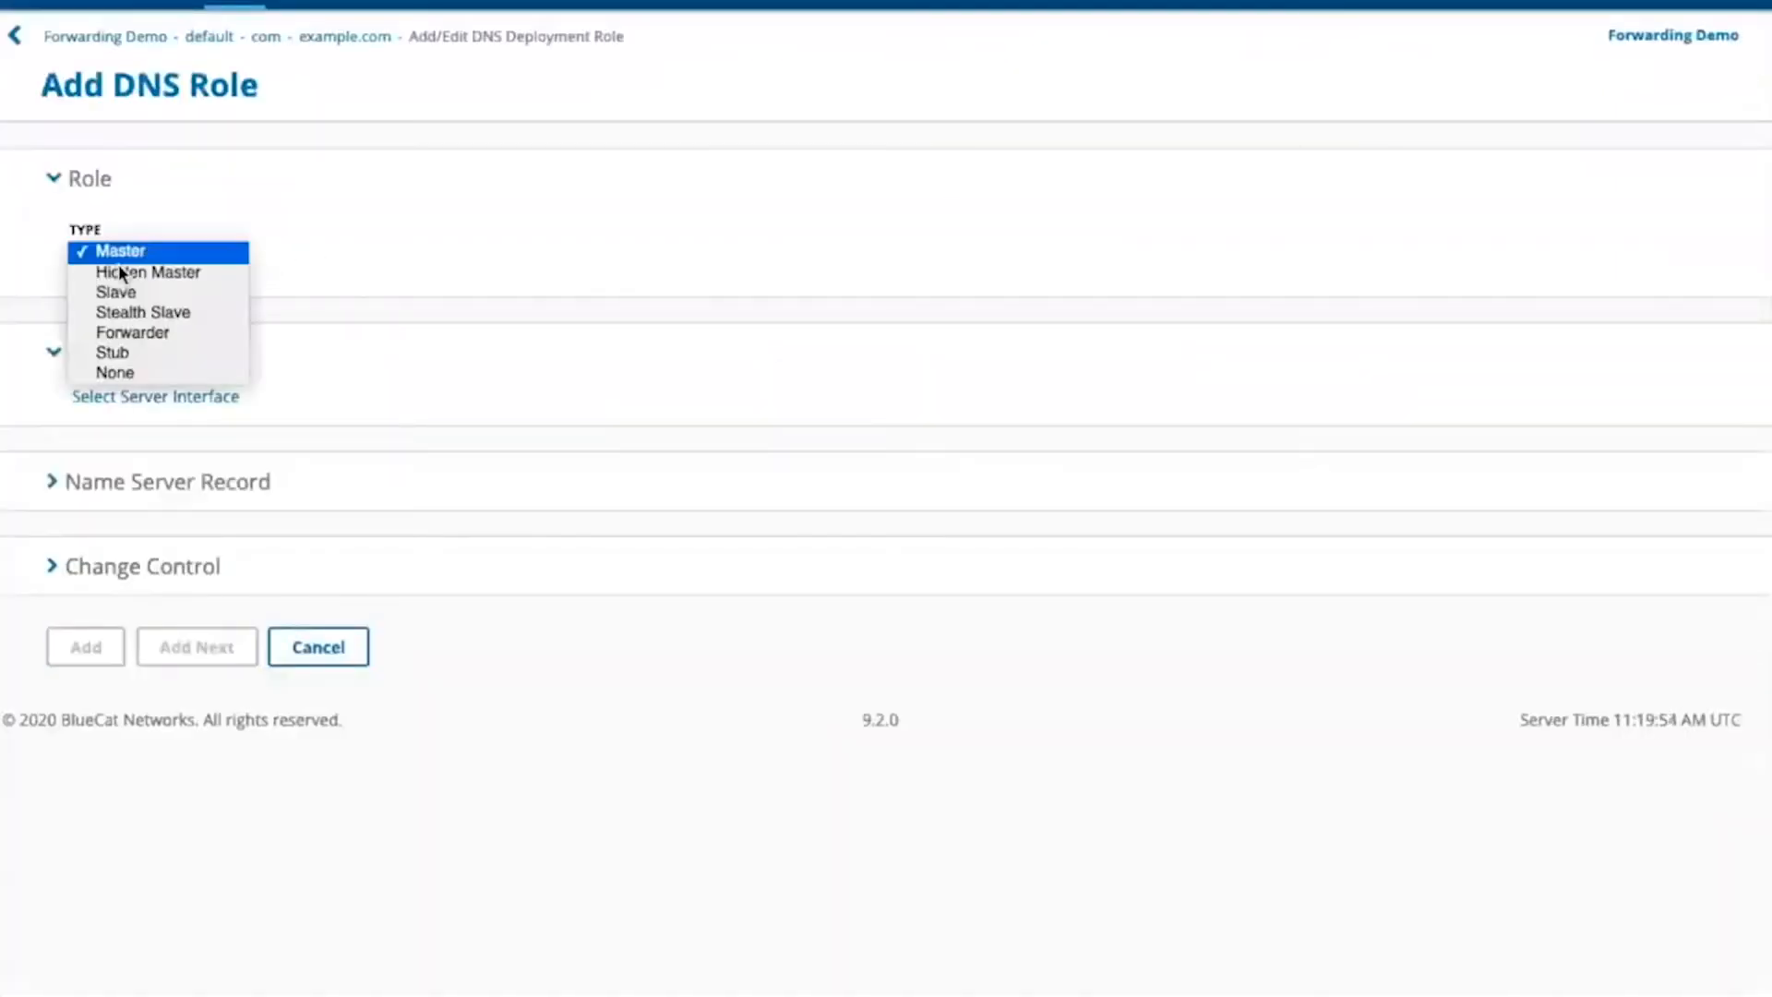
pyautogui.click(118, 329)
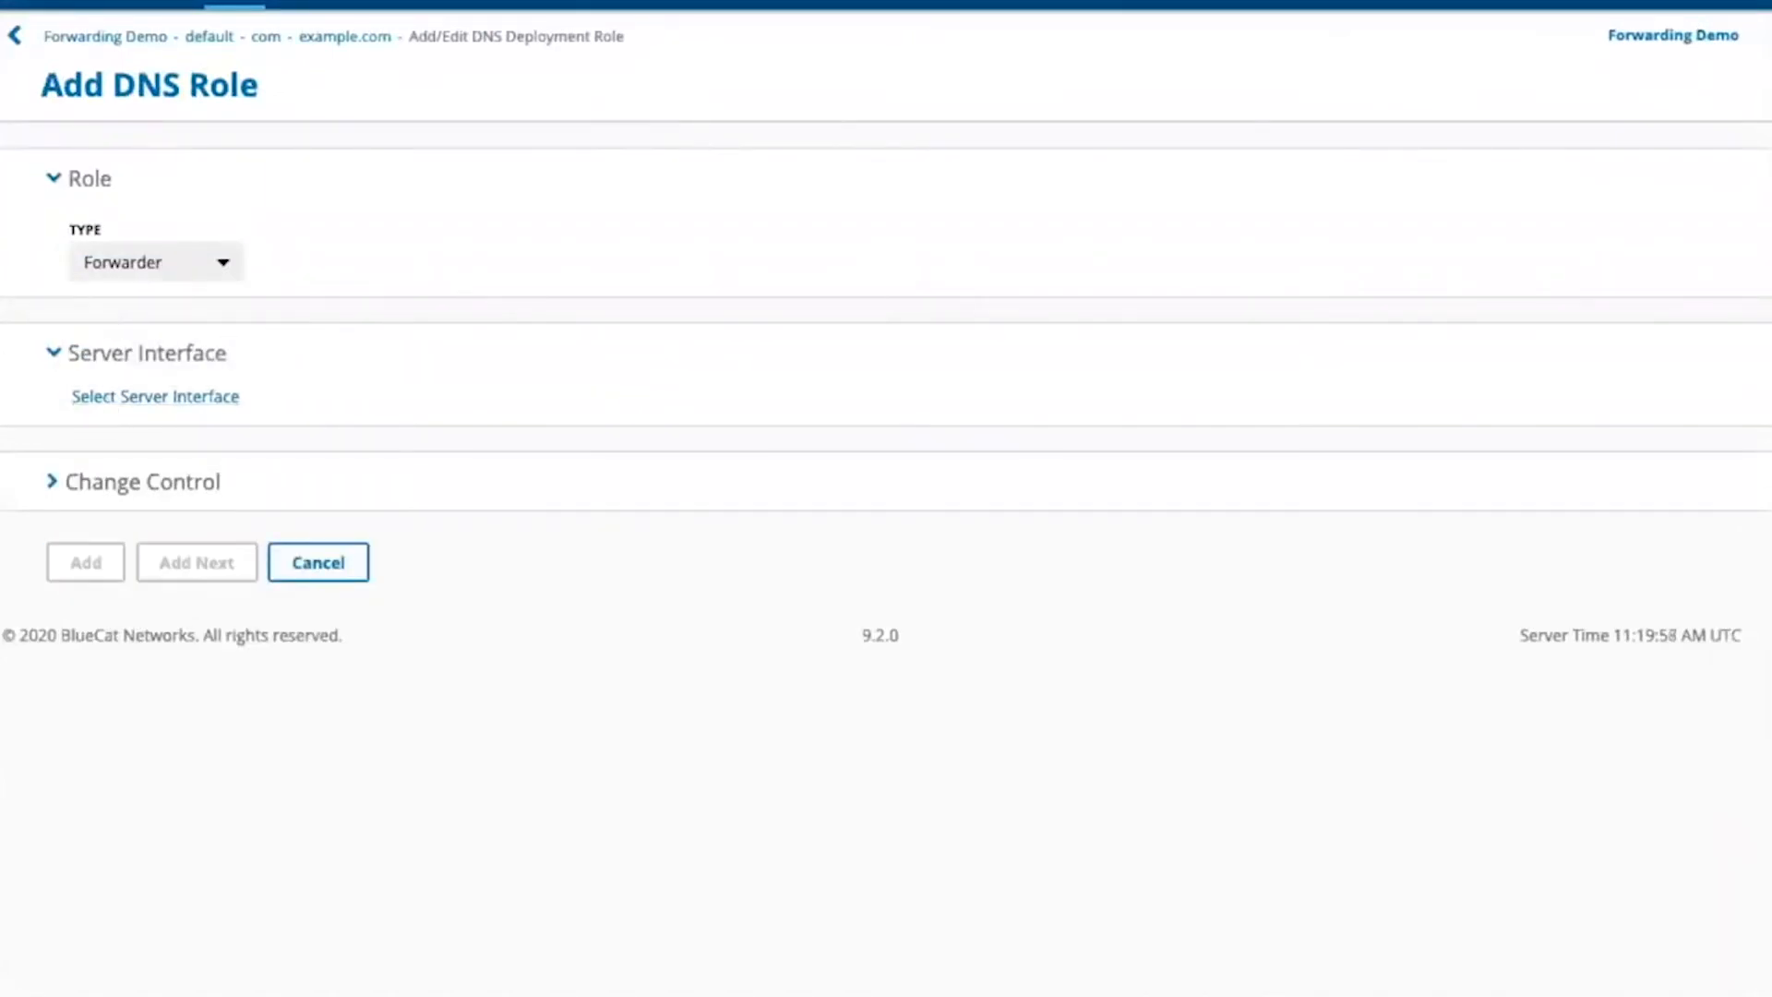
pyautogui.click(155, 396)
pyautogui.moveTo(802, 297); pyautogui.dragTo(910, 266)
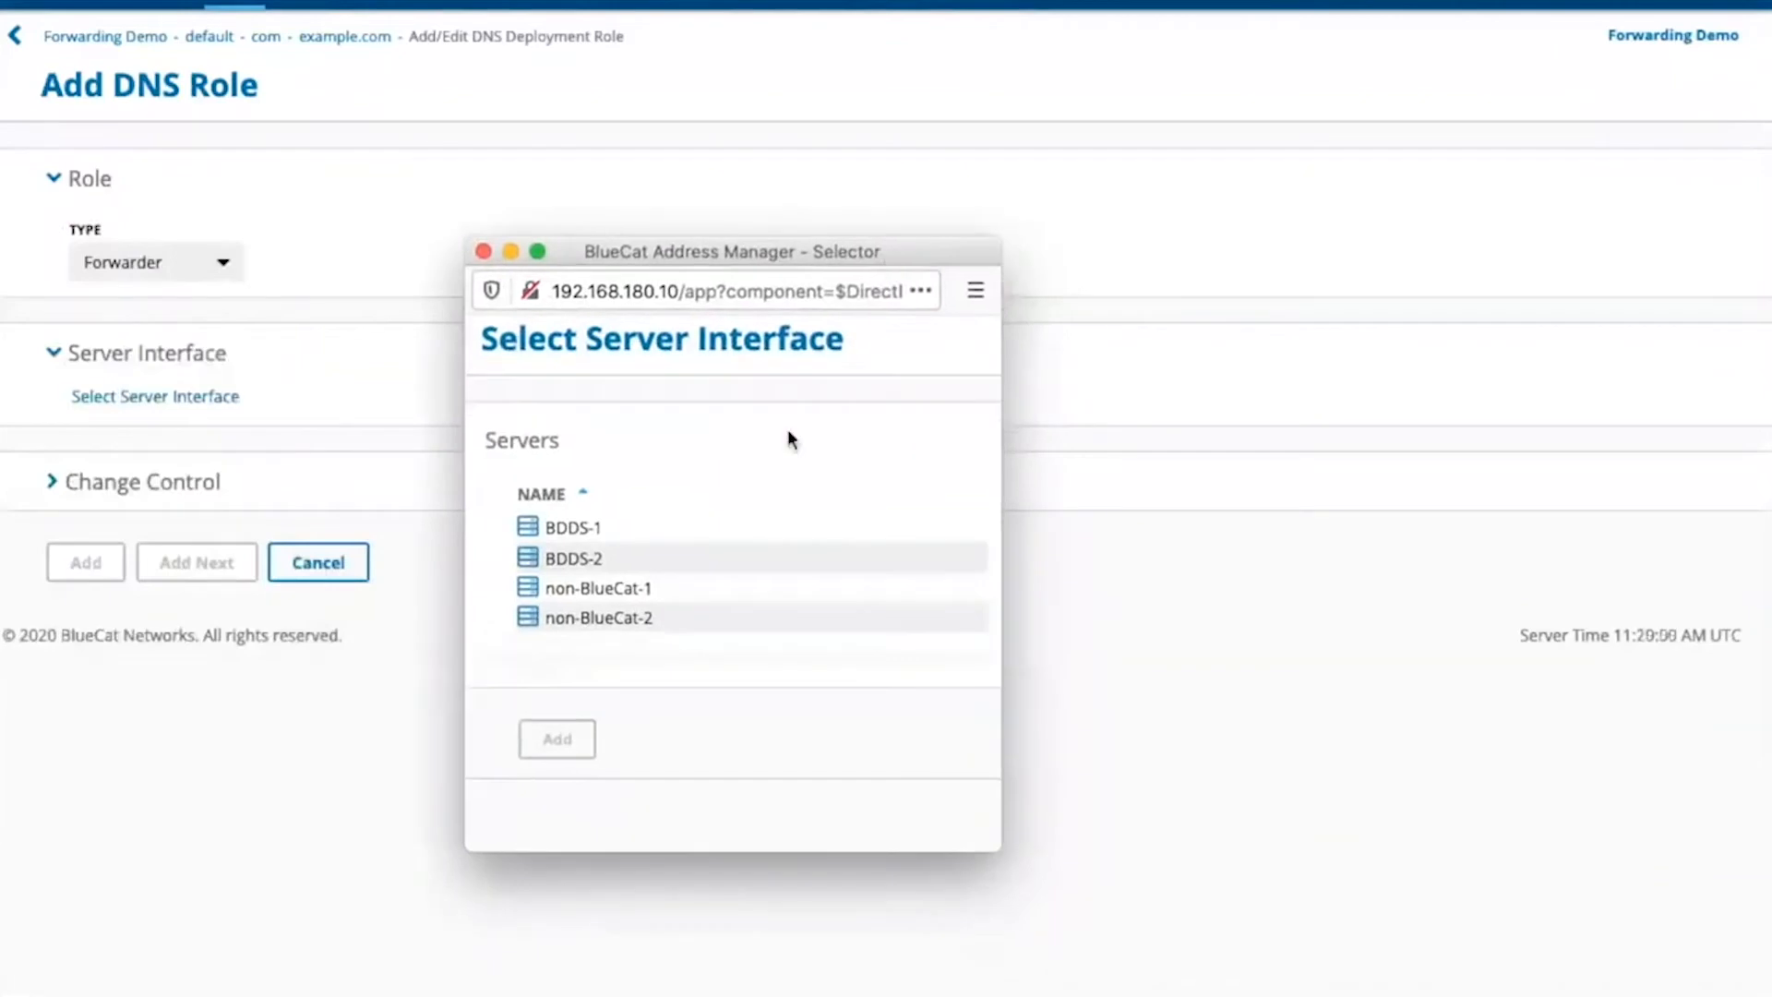
pyautogui.click(574, 529)
pyautogui.click(540, 527)
pyautogui.click(561, 653)
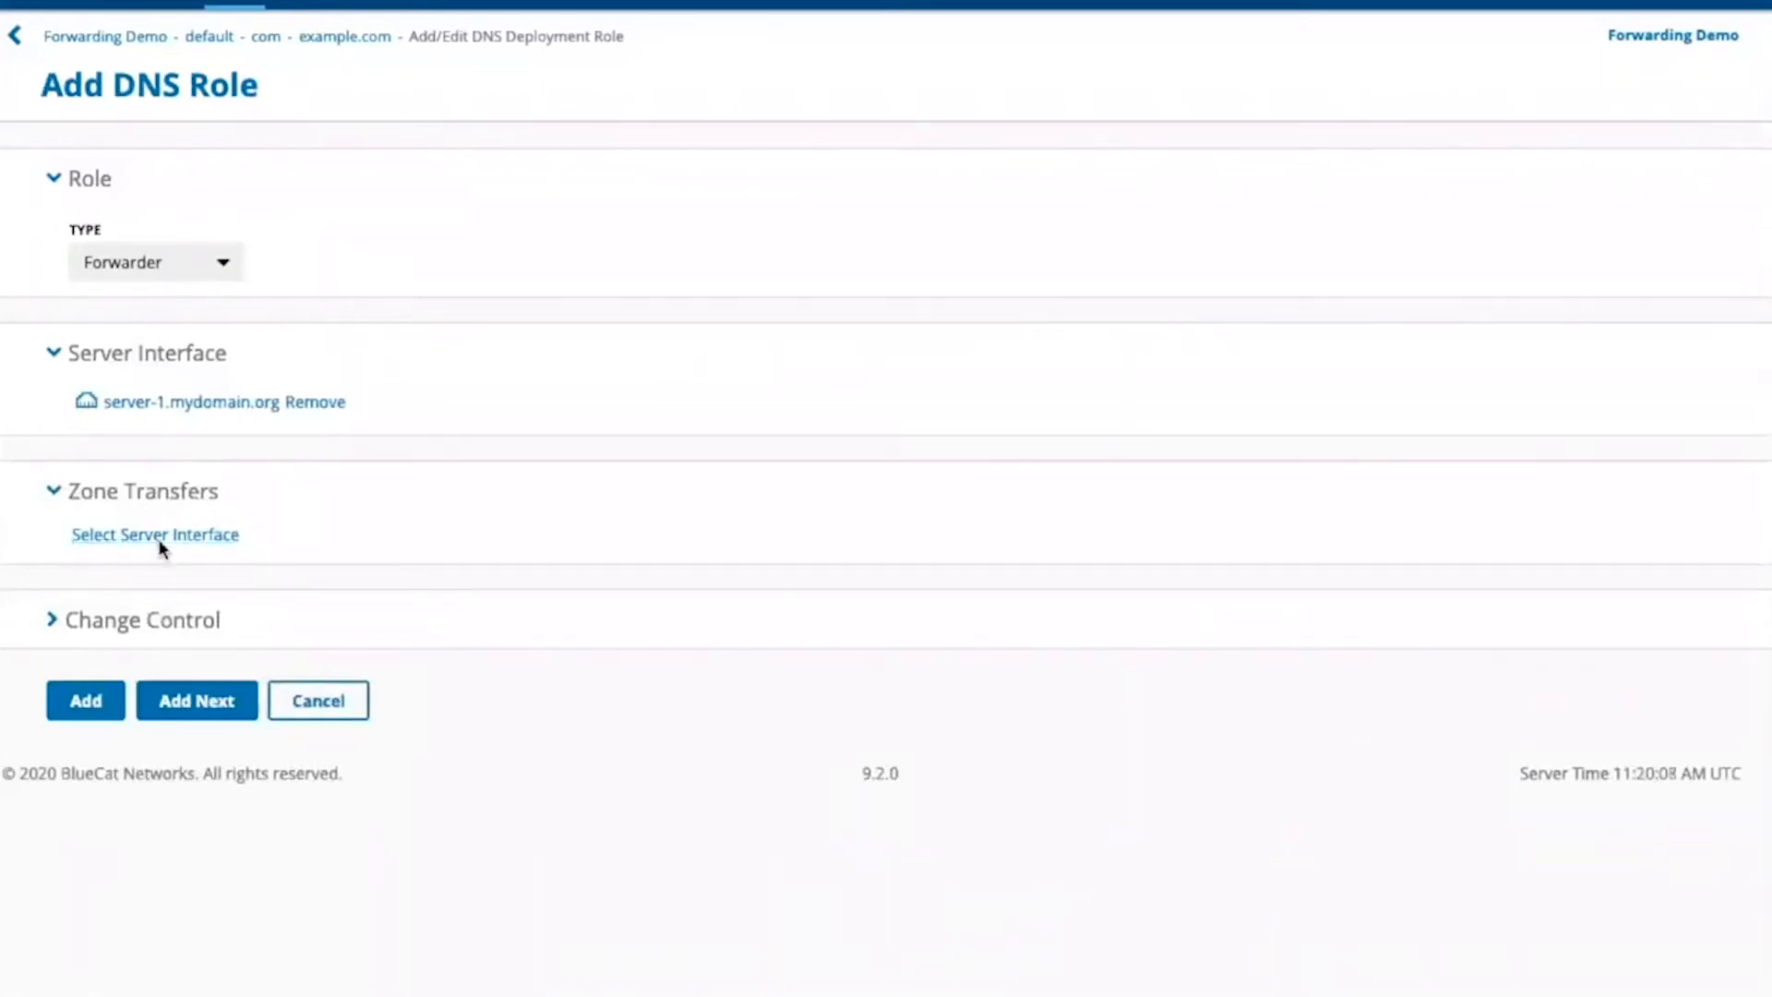
# Step: Set the zone transfers interface to other-1.example.com of server non-BlueCat-1, and save the role while continuing with another
pyautogui.click(155, 534)
pyautogui.moveTo(574, 138); pyautogui.dragTo(601, 150)
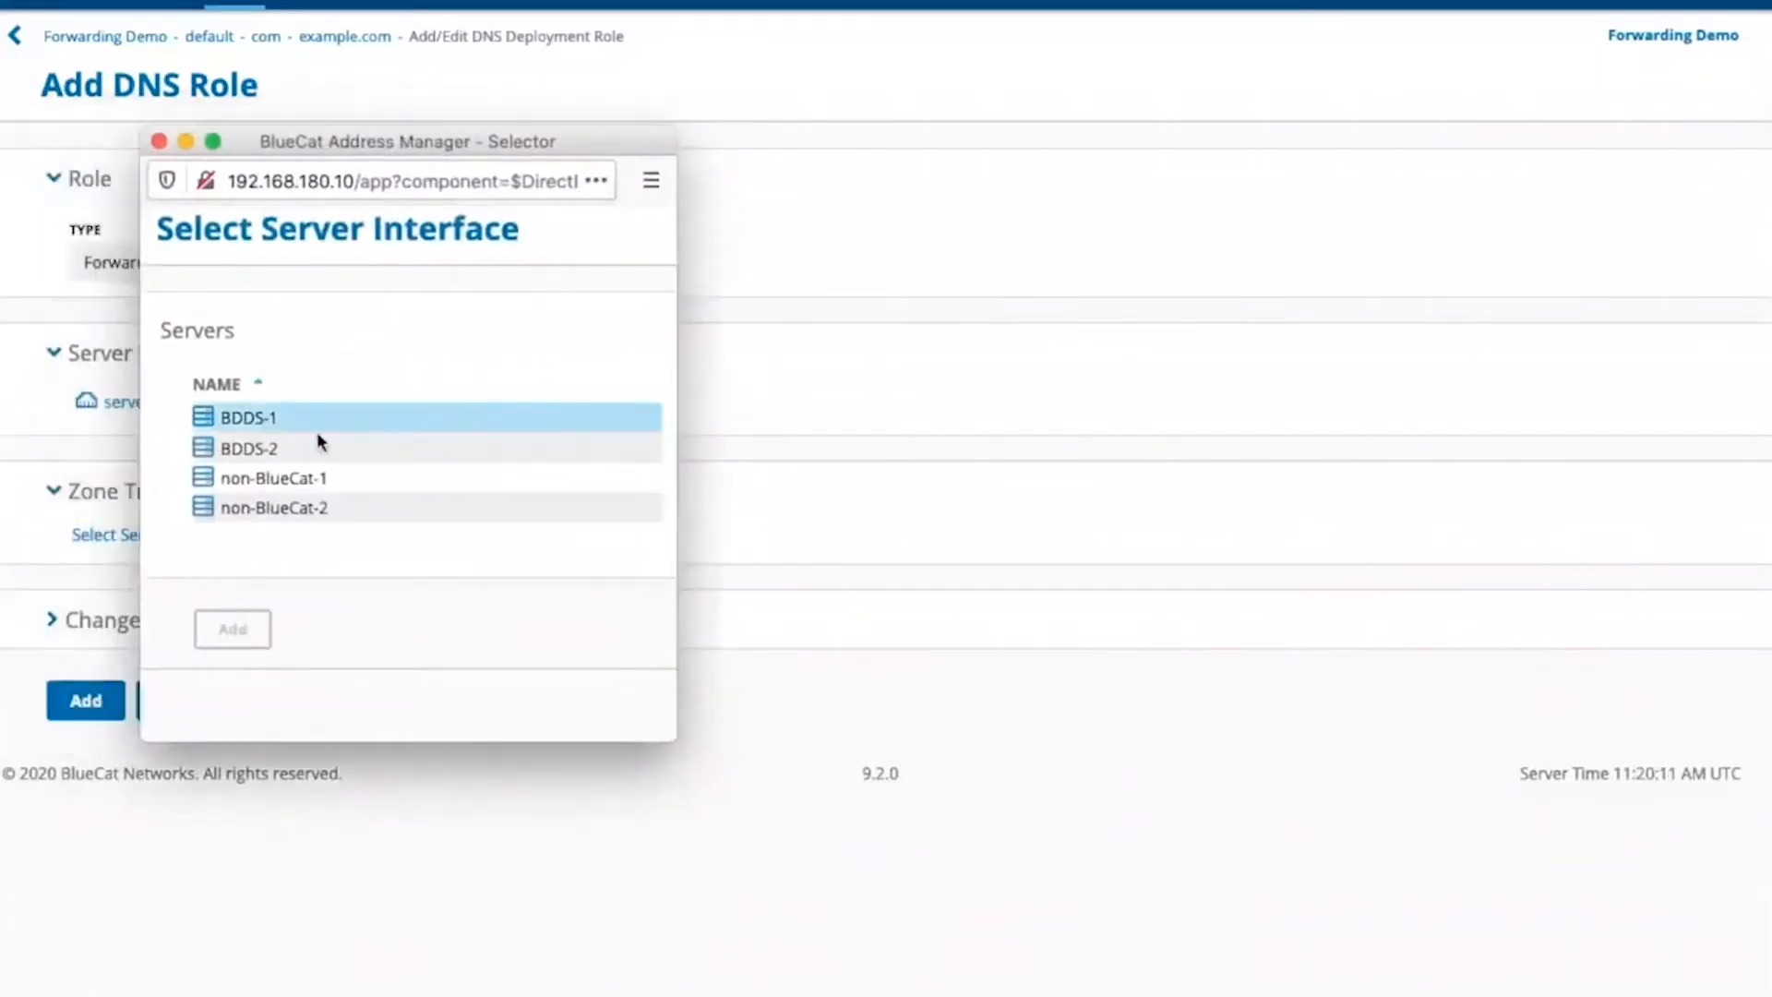
pyautogui.click(260, 476)
pyautogui.click(206, 418)
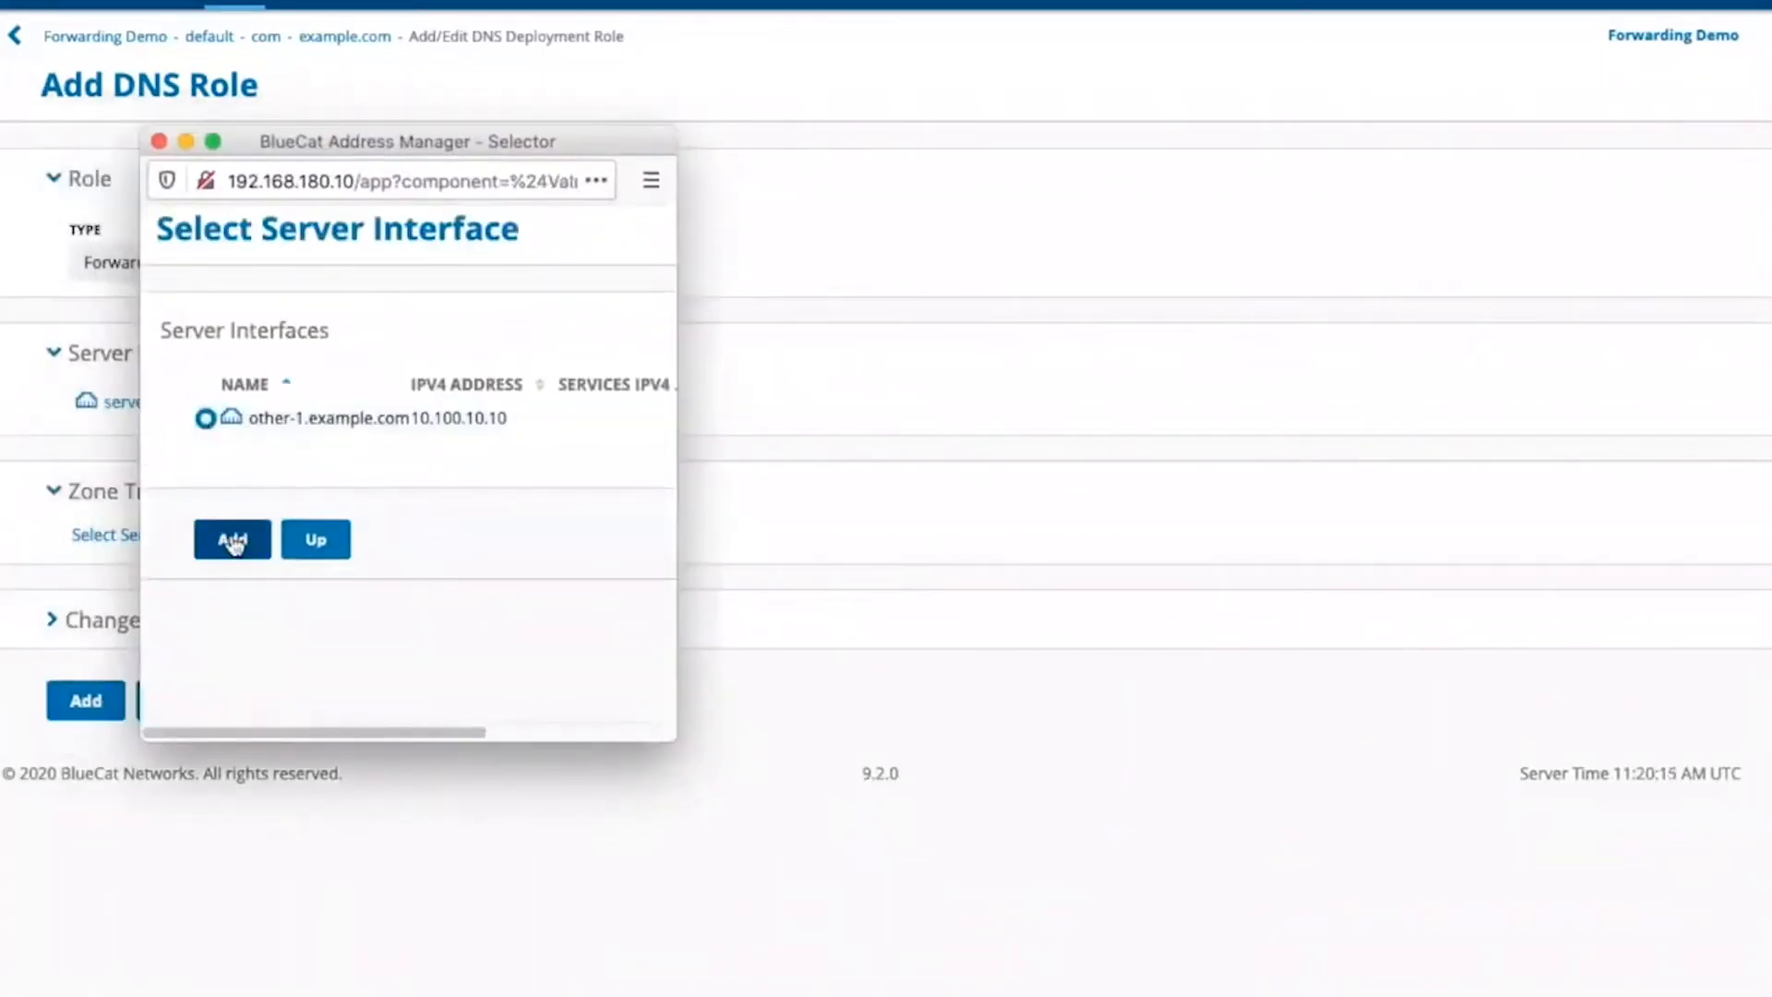
pyautogui.click(231, 538)
pyautogui.click(205, 716)
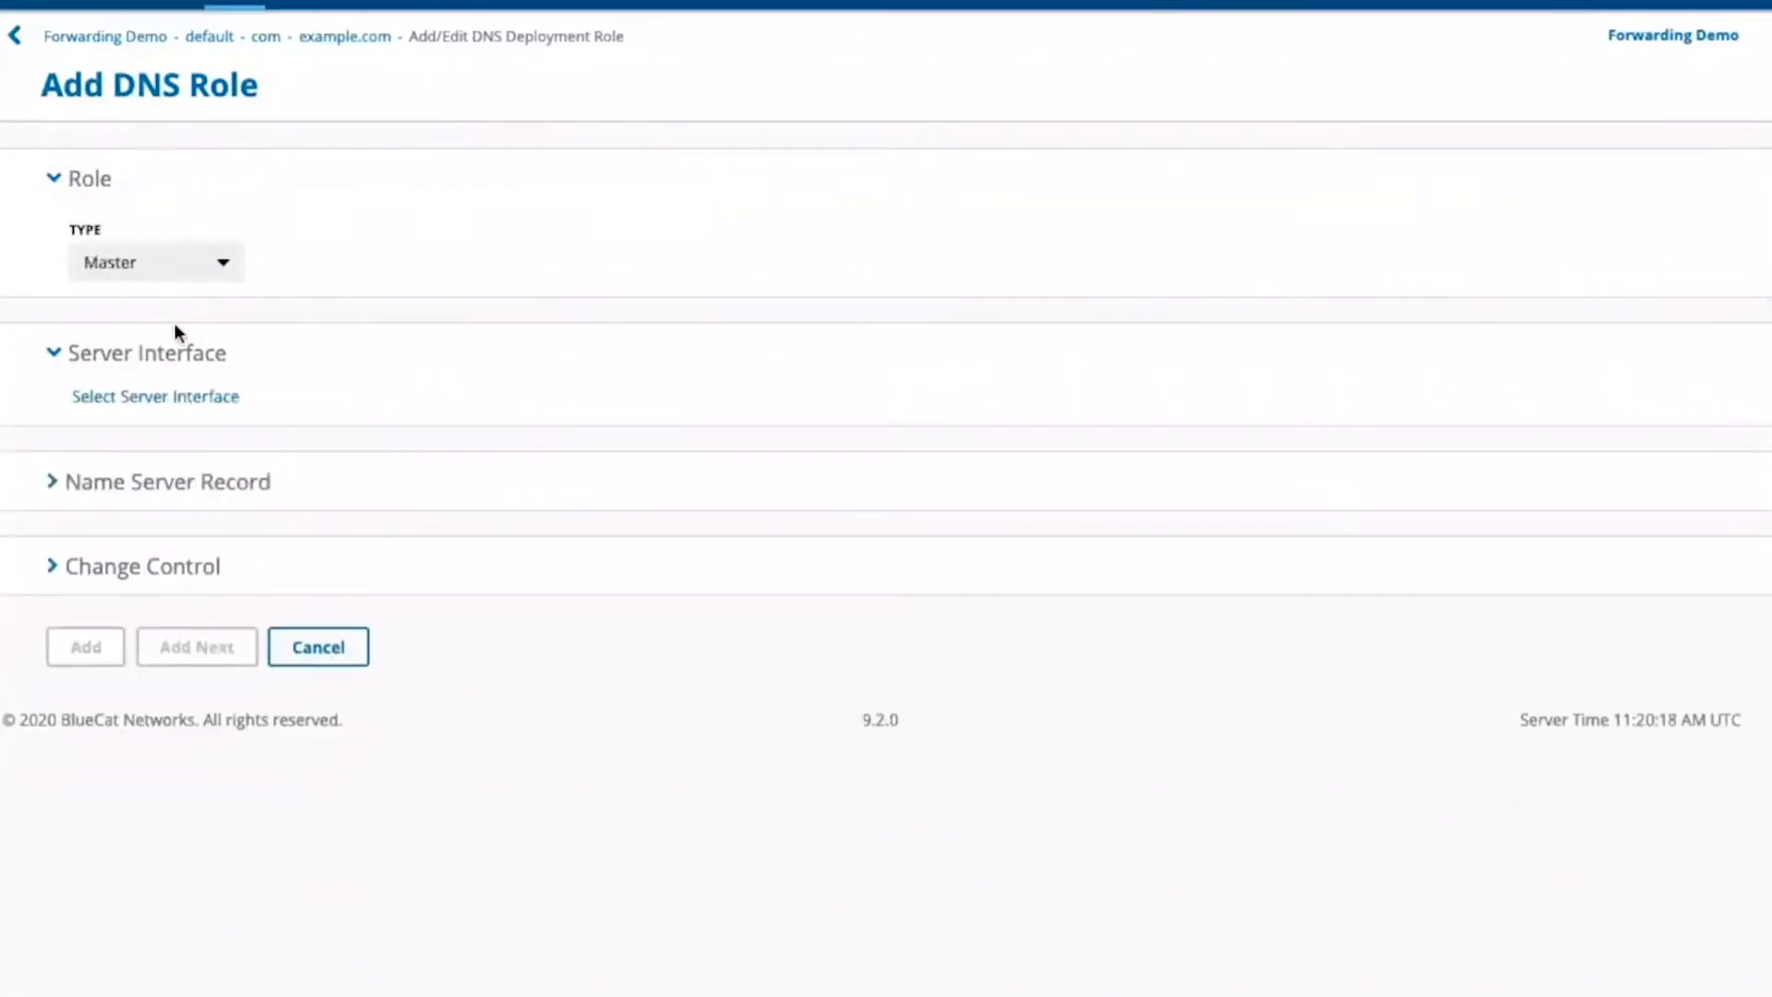
# Step: Make the next DNS role a Forwarder using interface server-2.mydomain.org of server BDDS-2
pyautogui.click(178, 261)
pyautogui.click(147, 338)
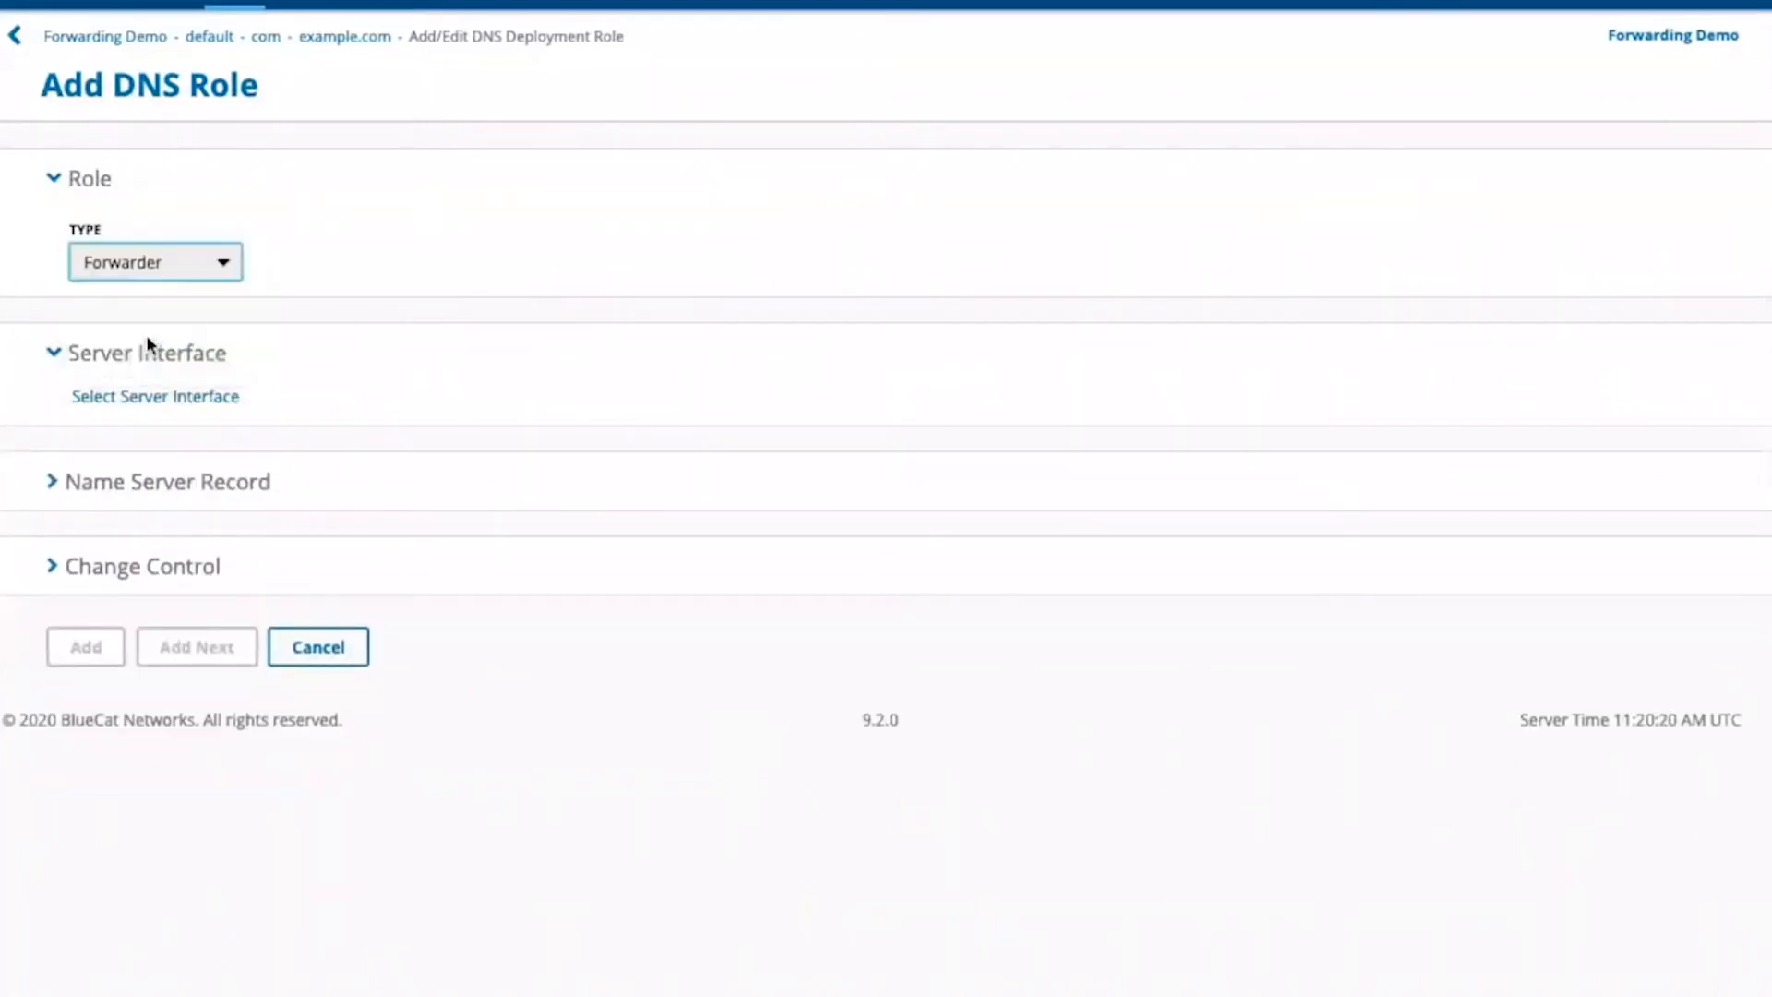
pyautogui.click(155, 396)
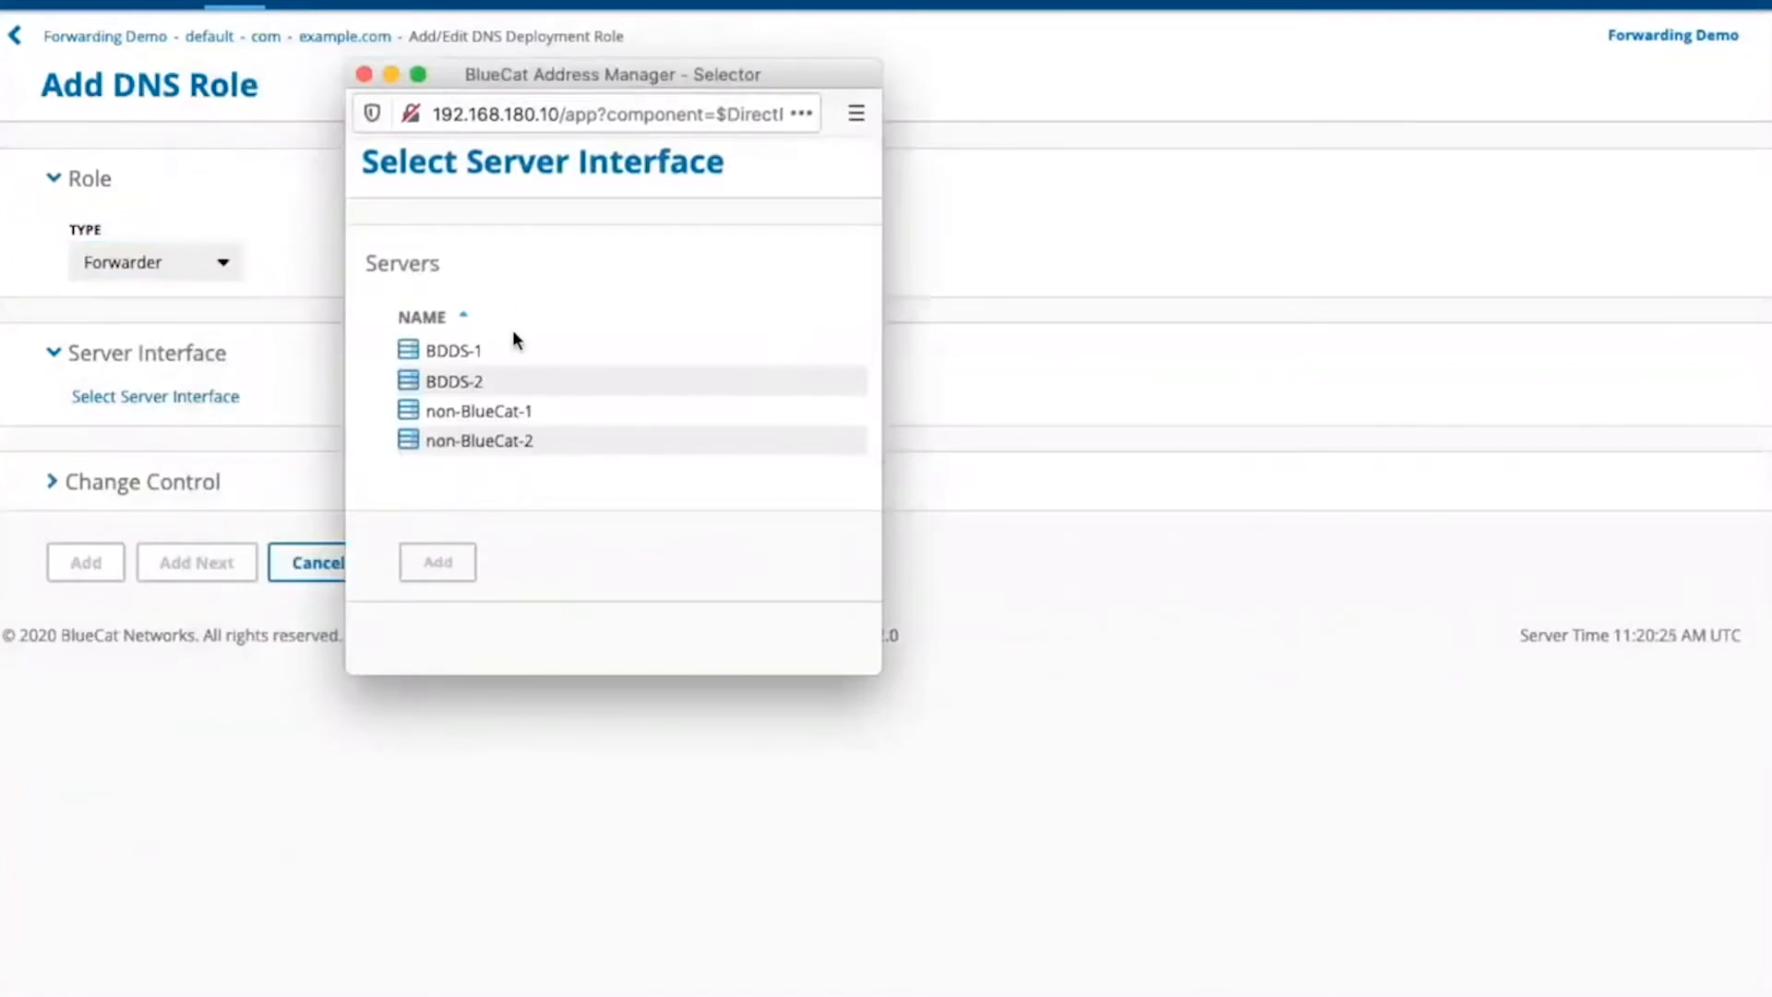
pyautogui.click(457, 379)
pyautogui.click(411, 352)
pyautogui.click(435, 473)
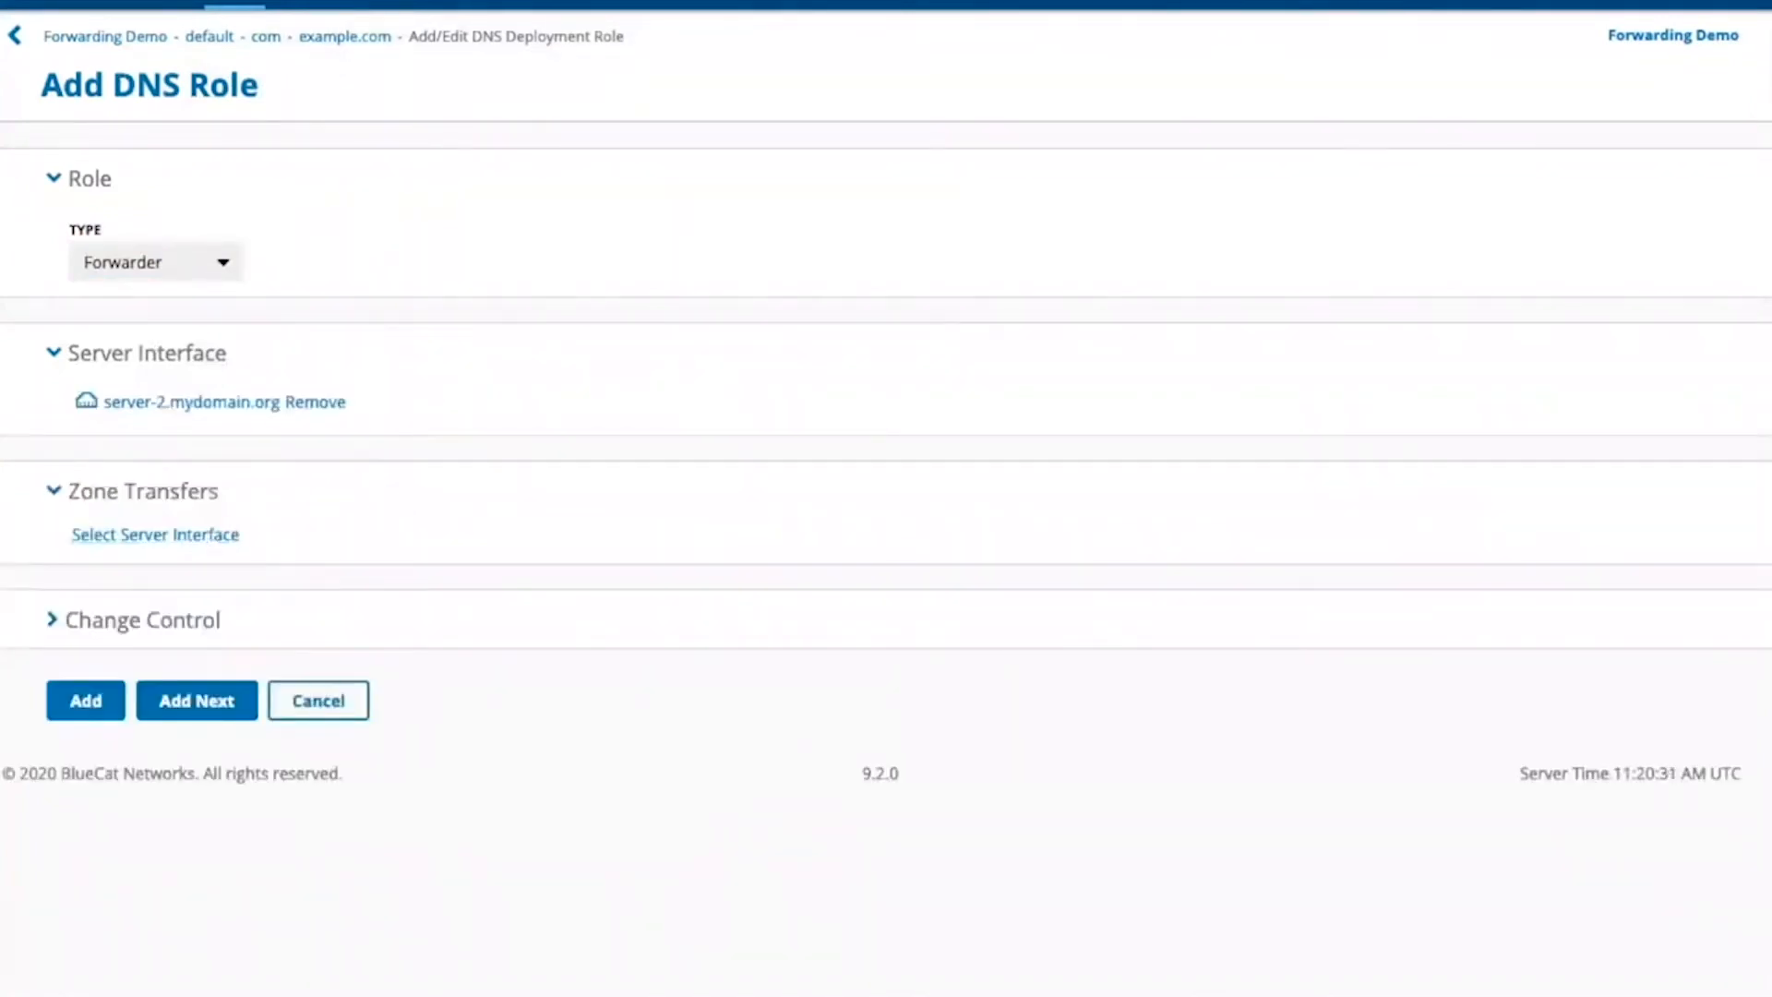
# Step: Set the BDDS-2 role's zone transfers interface to other-2.example.com and finish adding roles
pyautogui.click(156, 534)
pyautogui.click(706, 477)
pyautogui.click(637, 380)
pyautogui.click(653, 498)
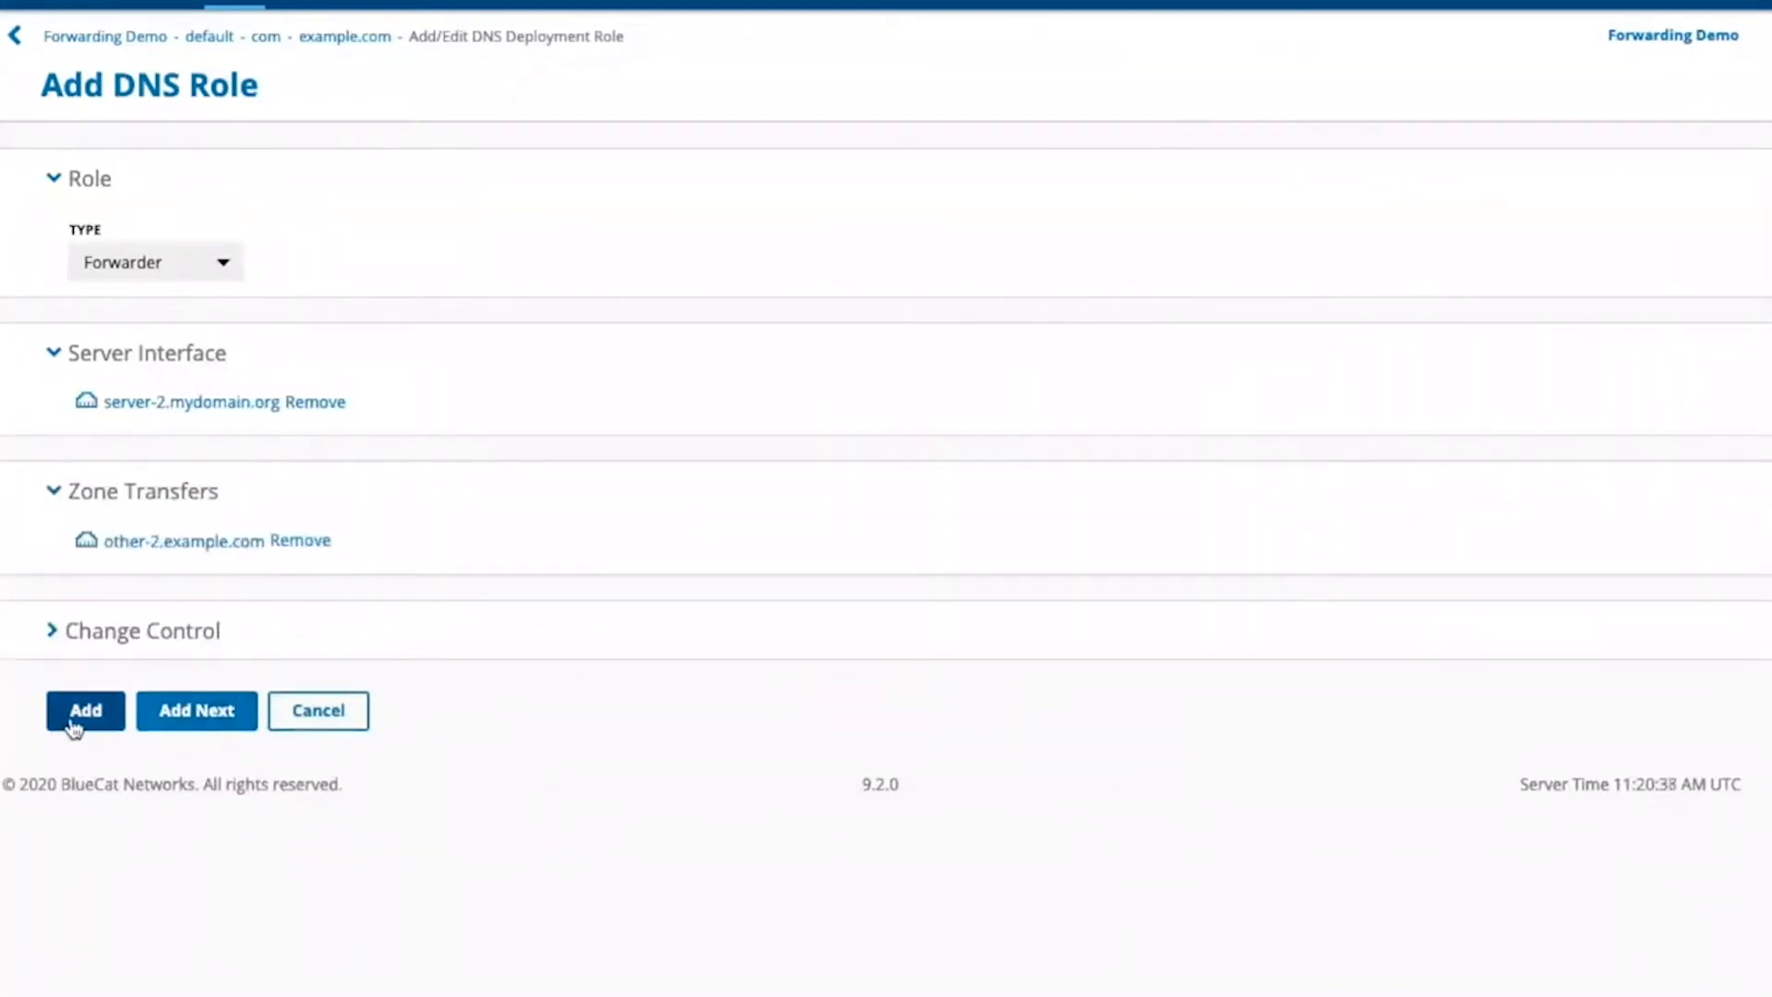
pyautogui.click(71, 723)
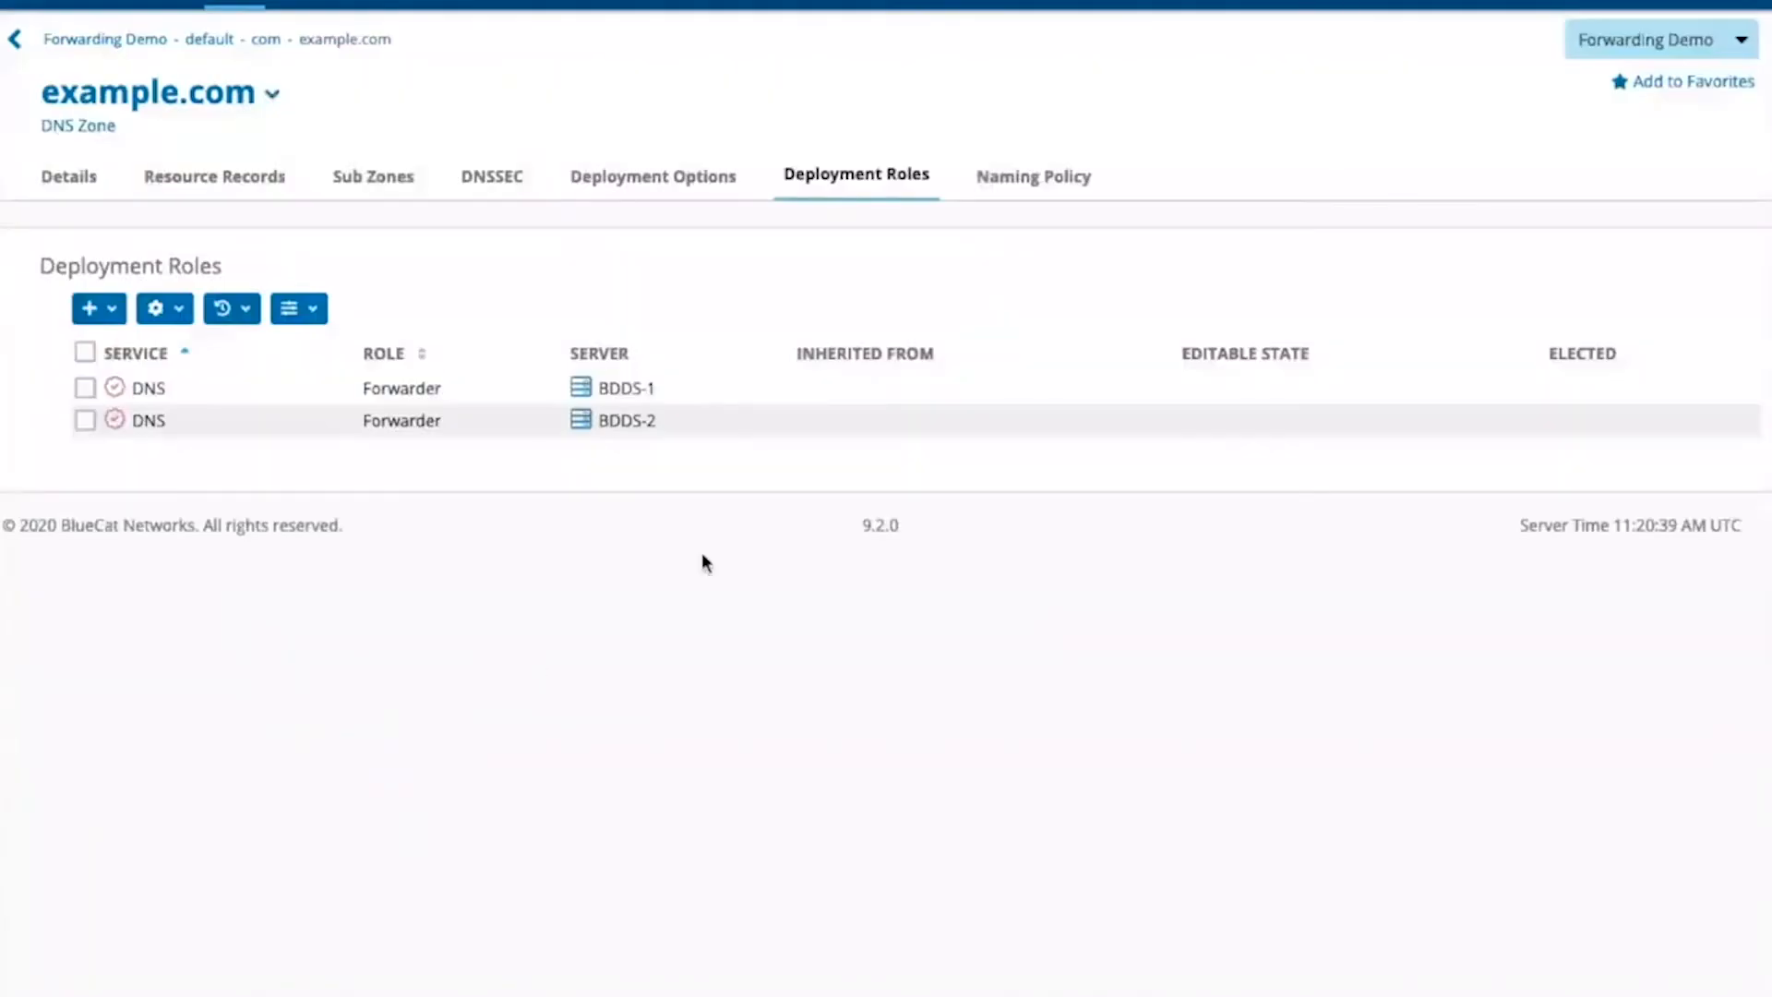
# Step: Start a Forwarding deployment option for example.com alongside the new forwarder roles, with Disable Forwarding for Child Zones enabled
pyautogui.click(700, 183)
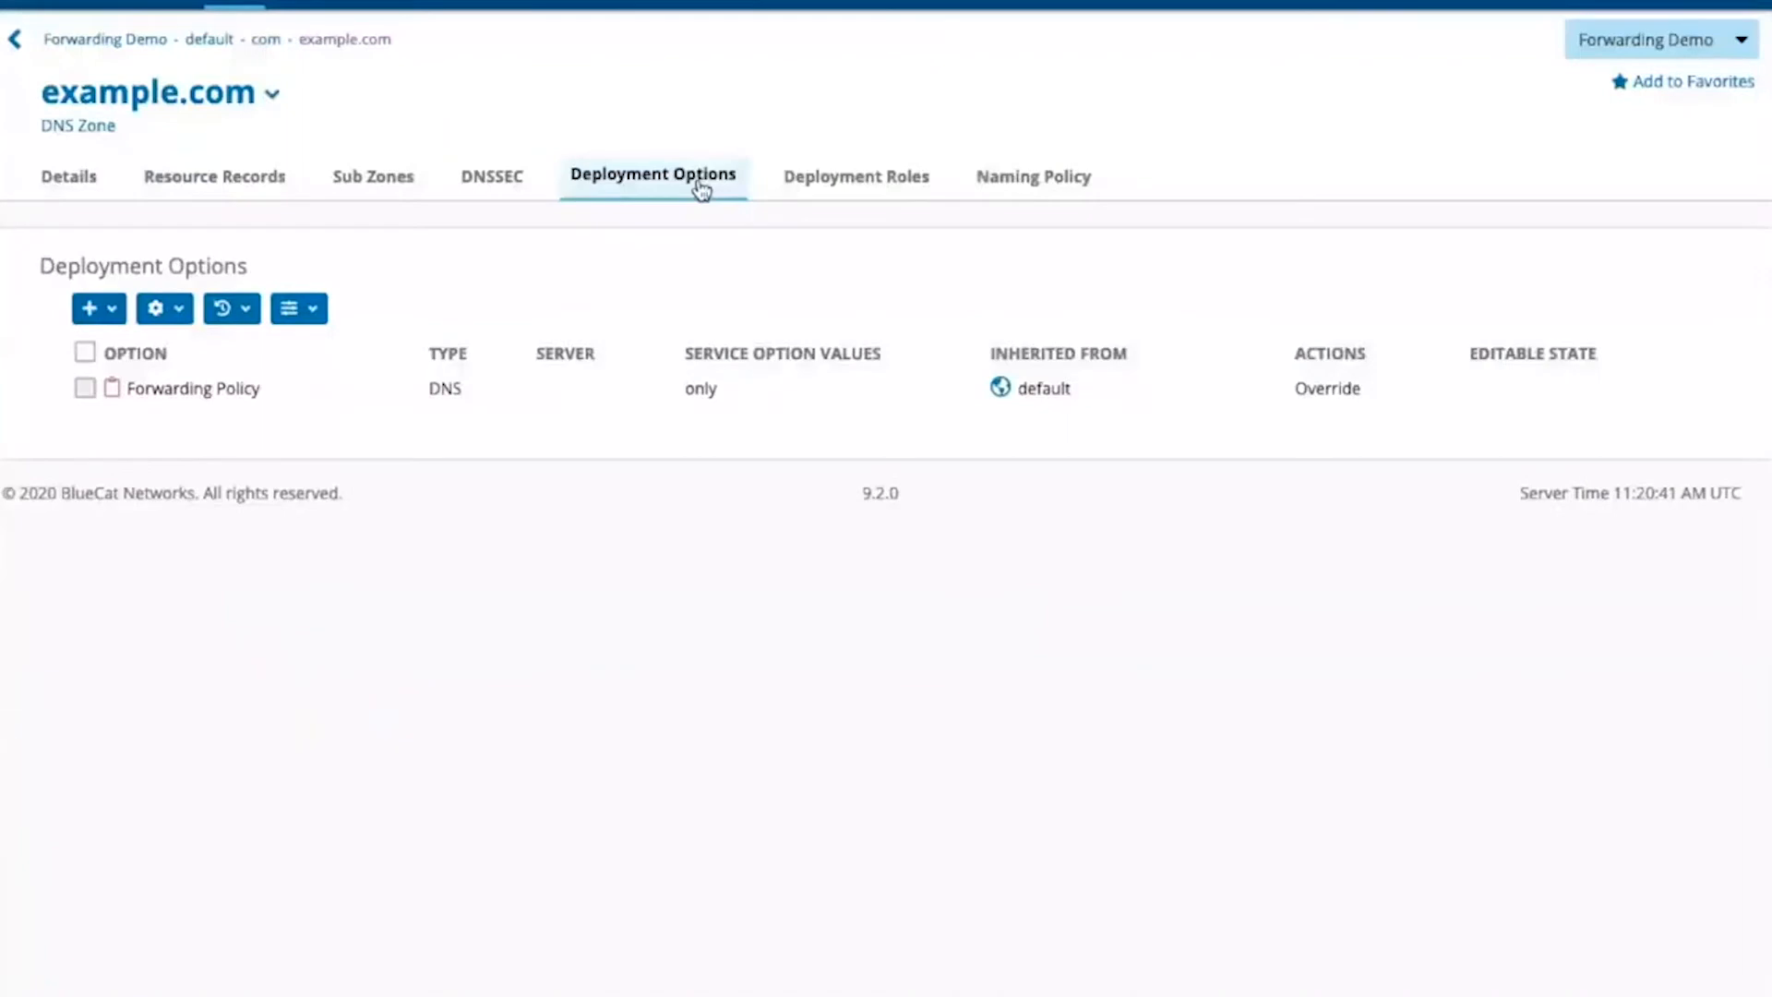
pyautogui.click(104, 312)
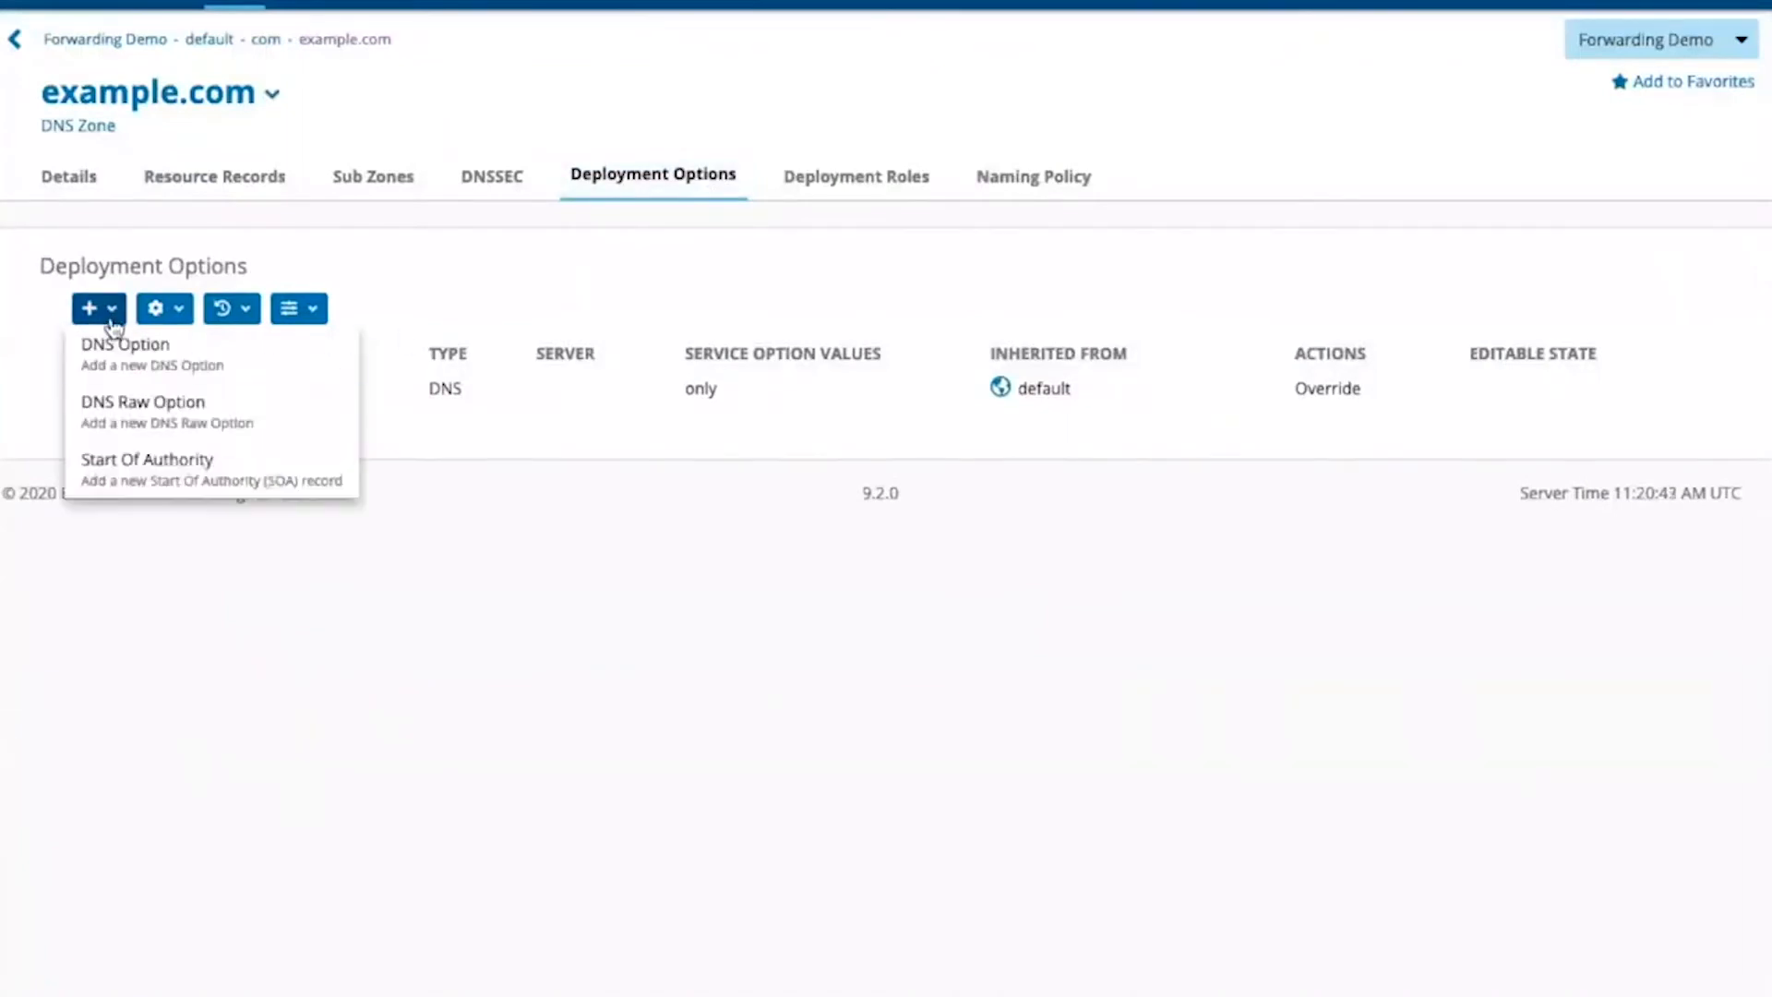
pyautogui.click(125, 369)
pyautogui.click(214, 268)
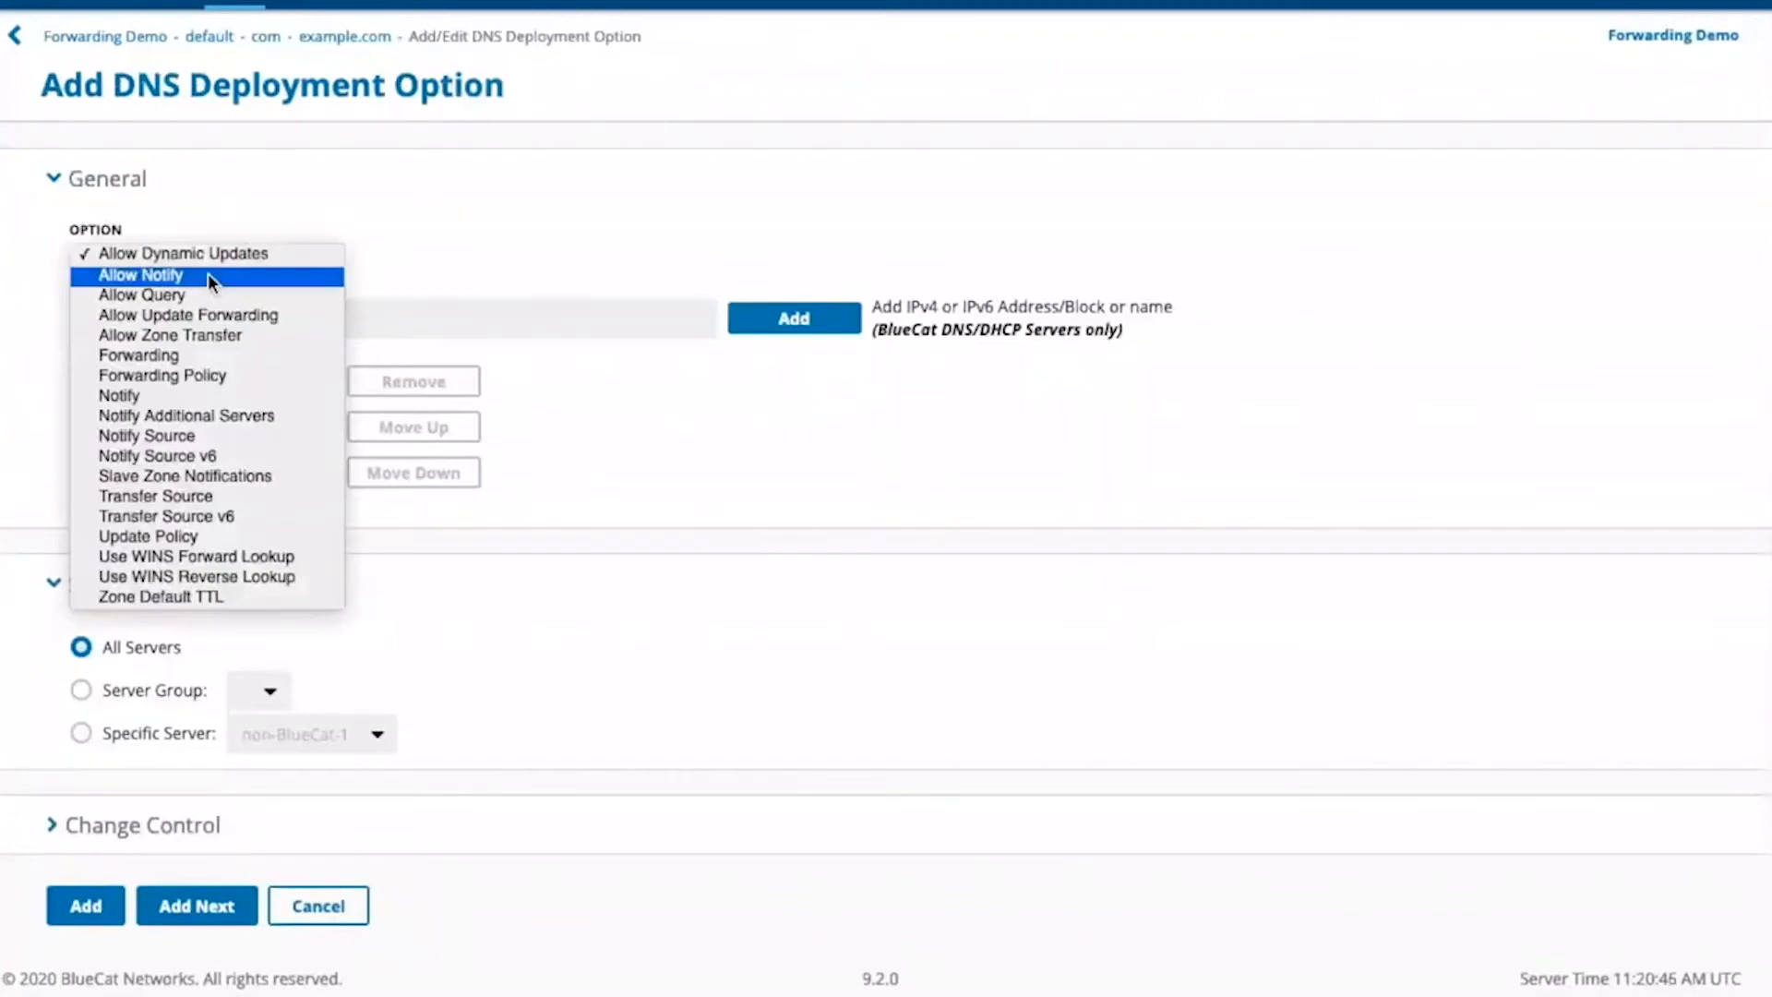
pyautogui.click(175, 356)
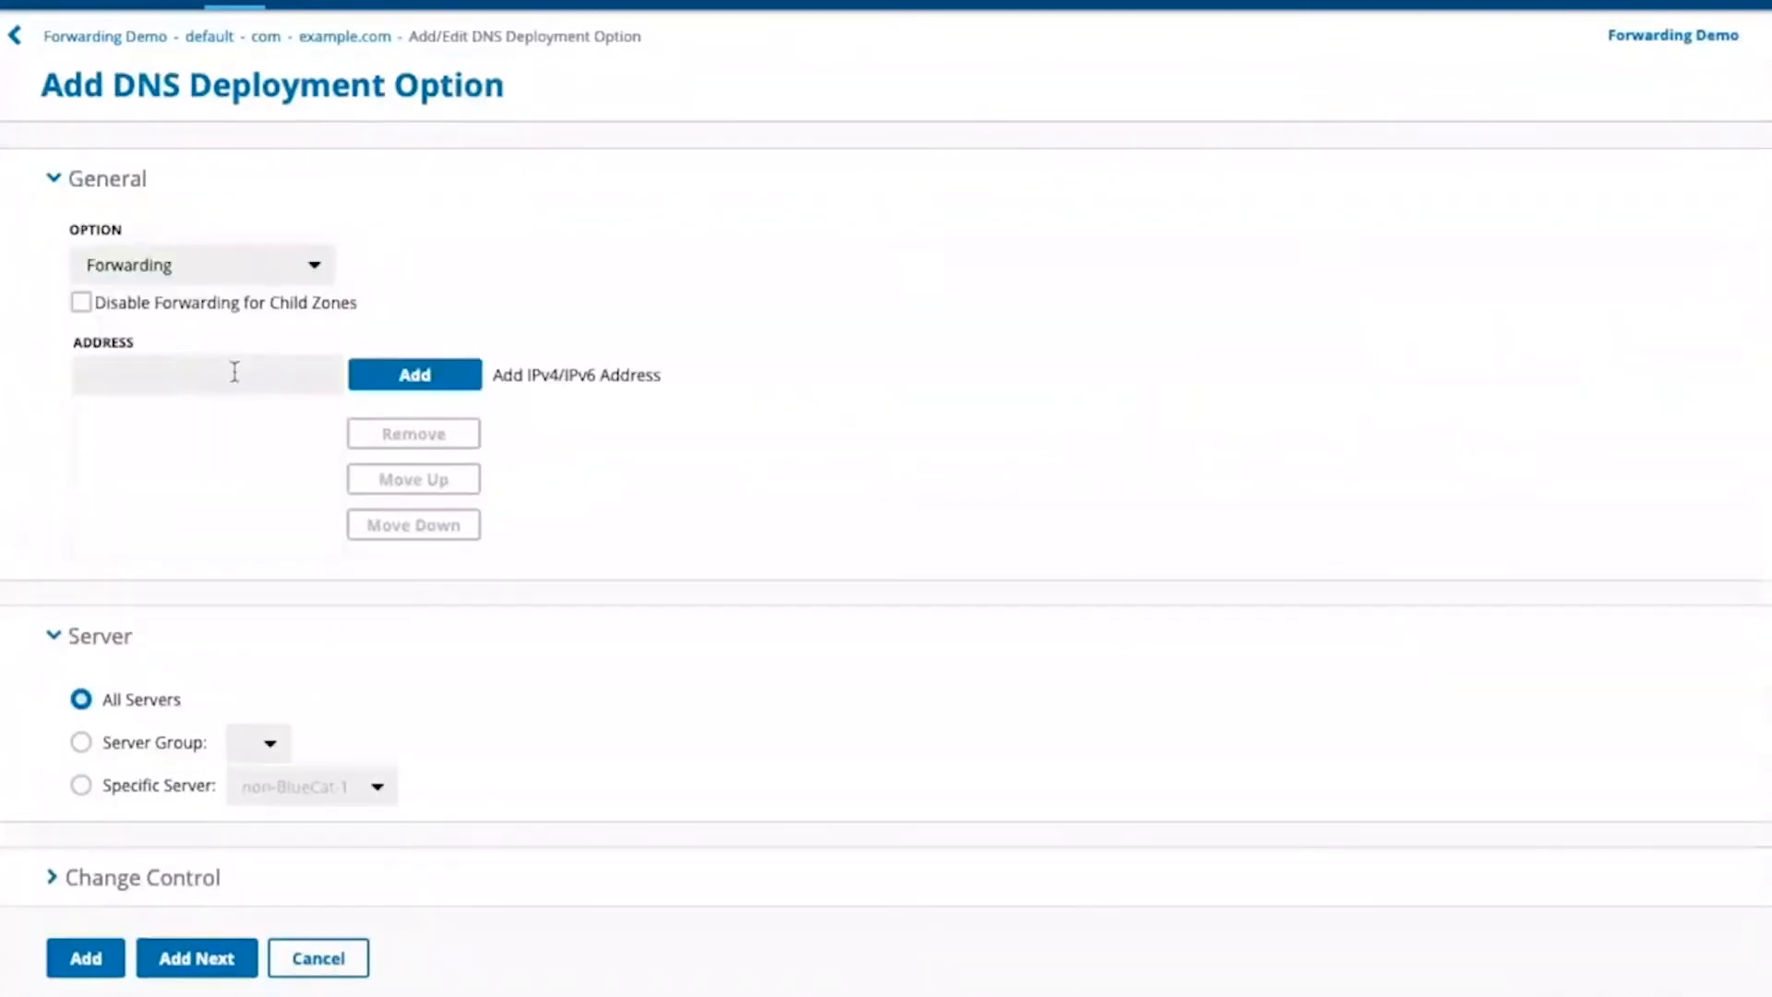
pyautogui.click(82, 307)
# Step: Enter 10.20.30.40 as the forwarding address, restrict the option to specific server BDDS-1, and save it
pyautogui.click(96, 369)
pyautogui.write('10.20.30.40')
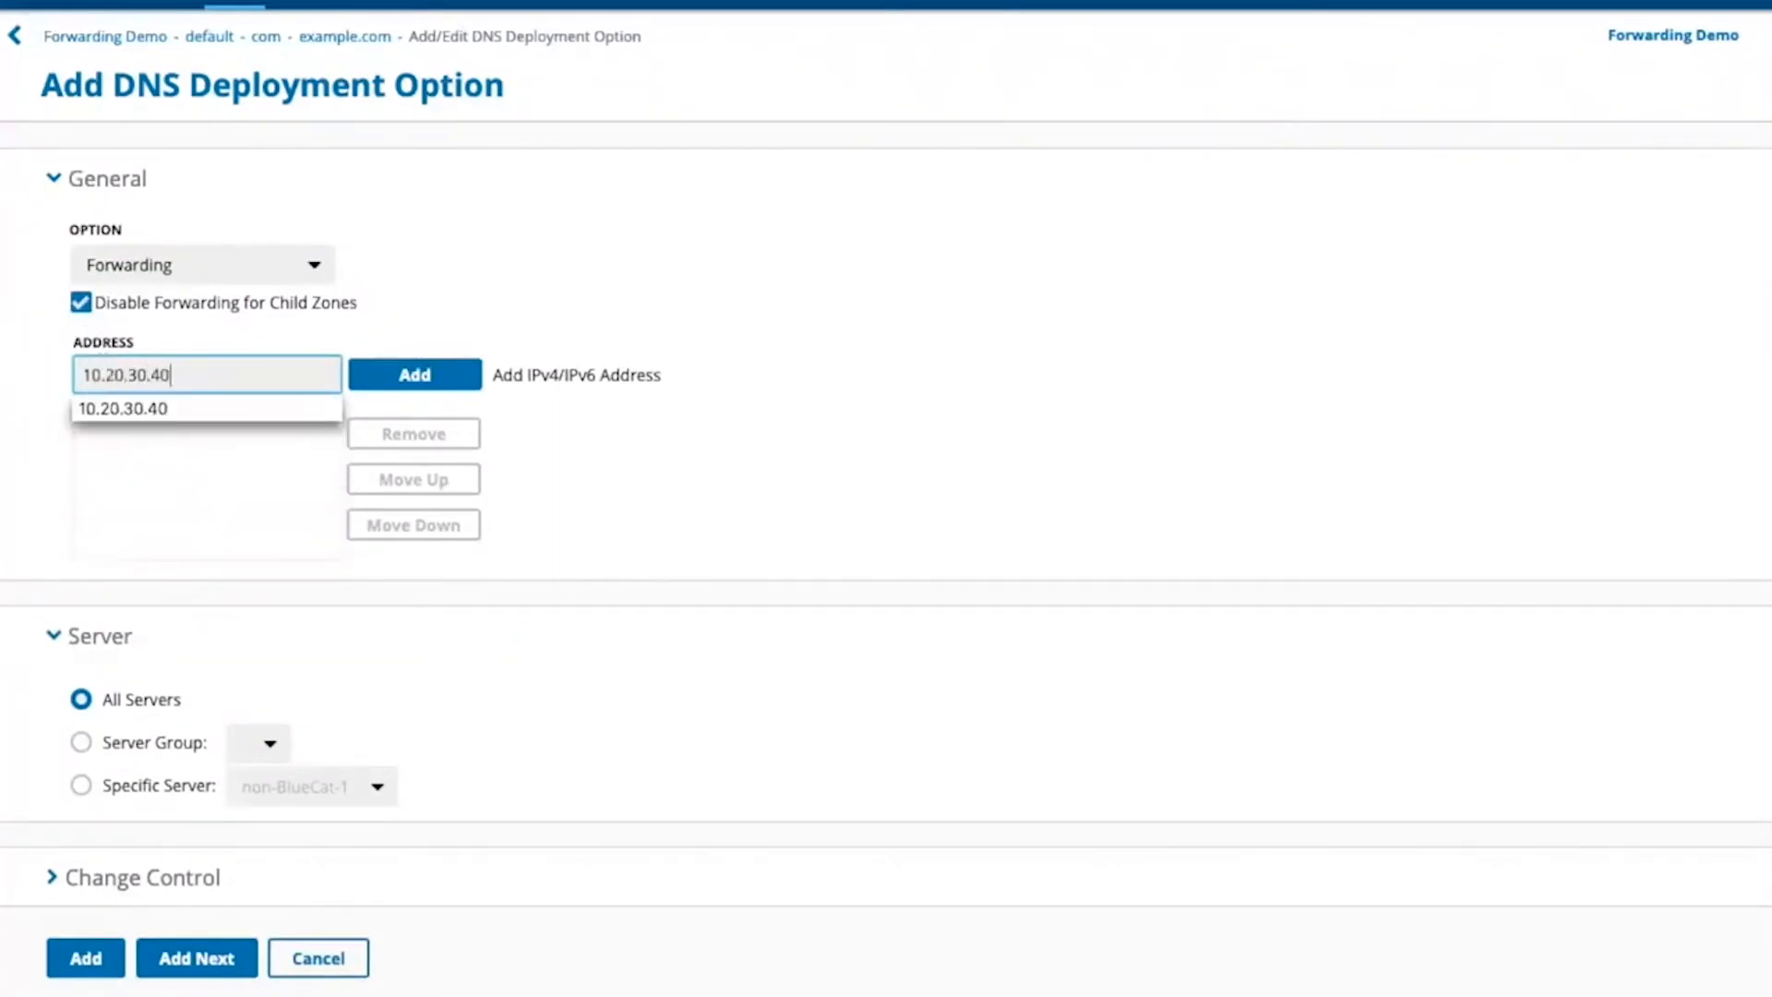
pyautogui.click(415, 373)
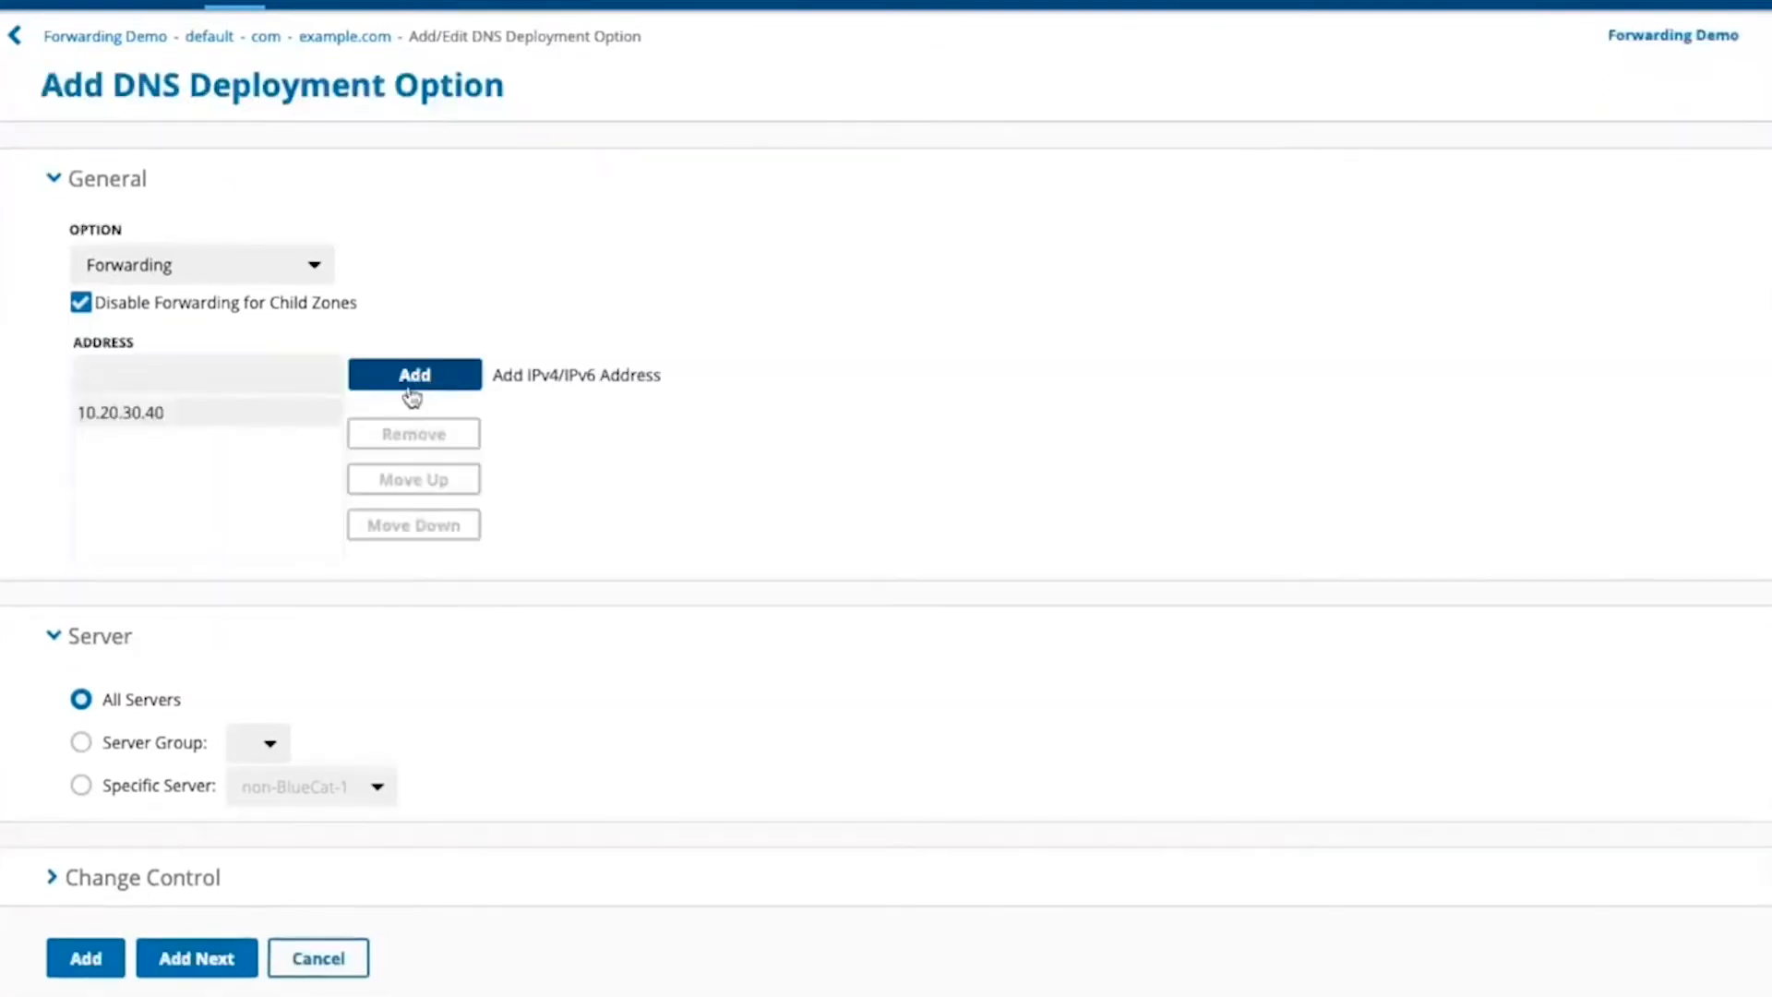
pyautogui.click(81, 784)
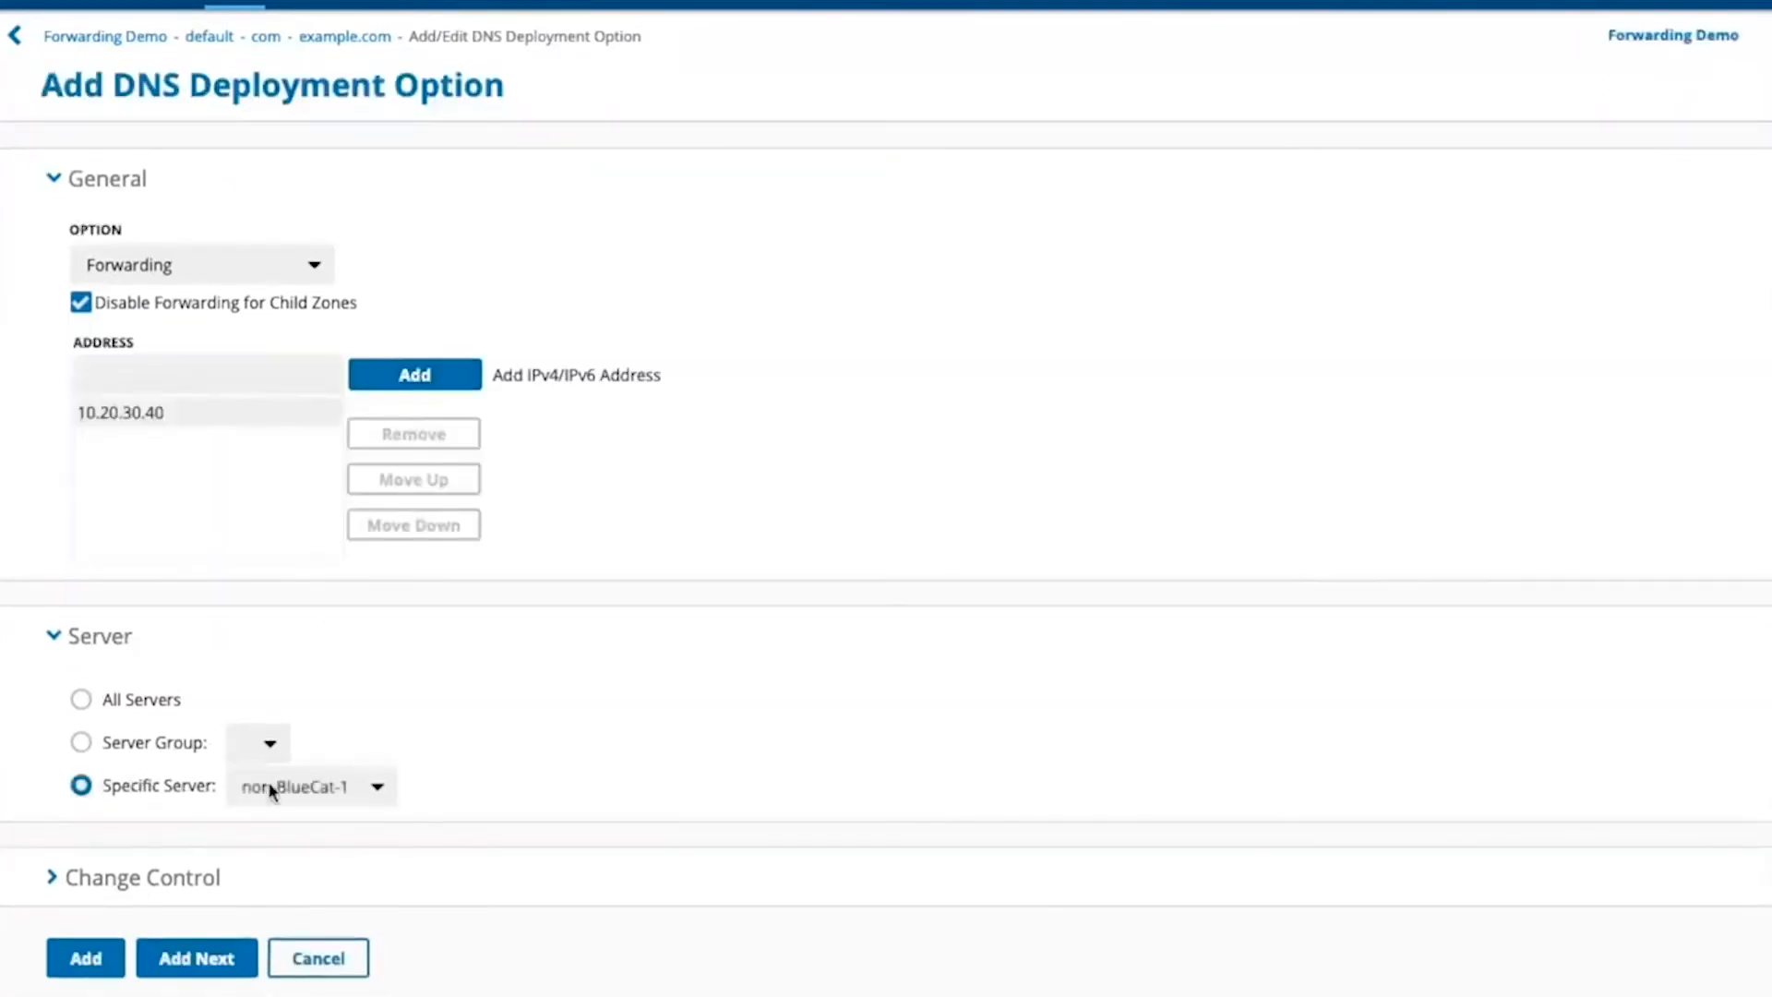
pyautogui.click(273, 786)
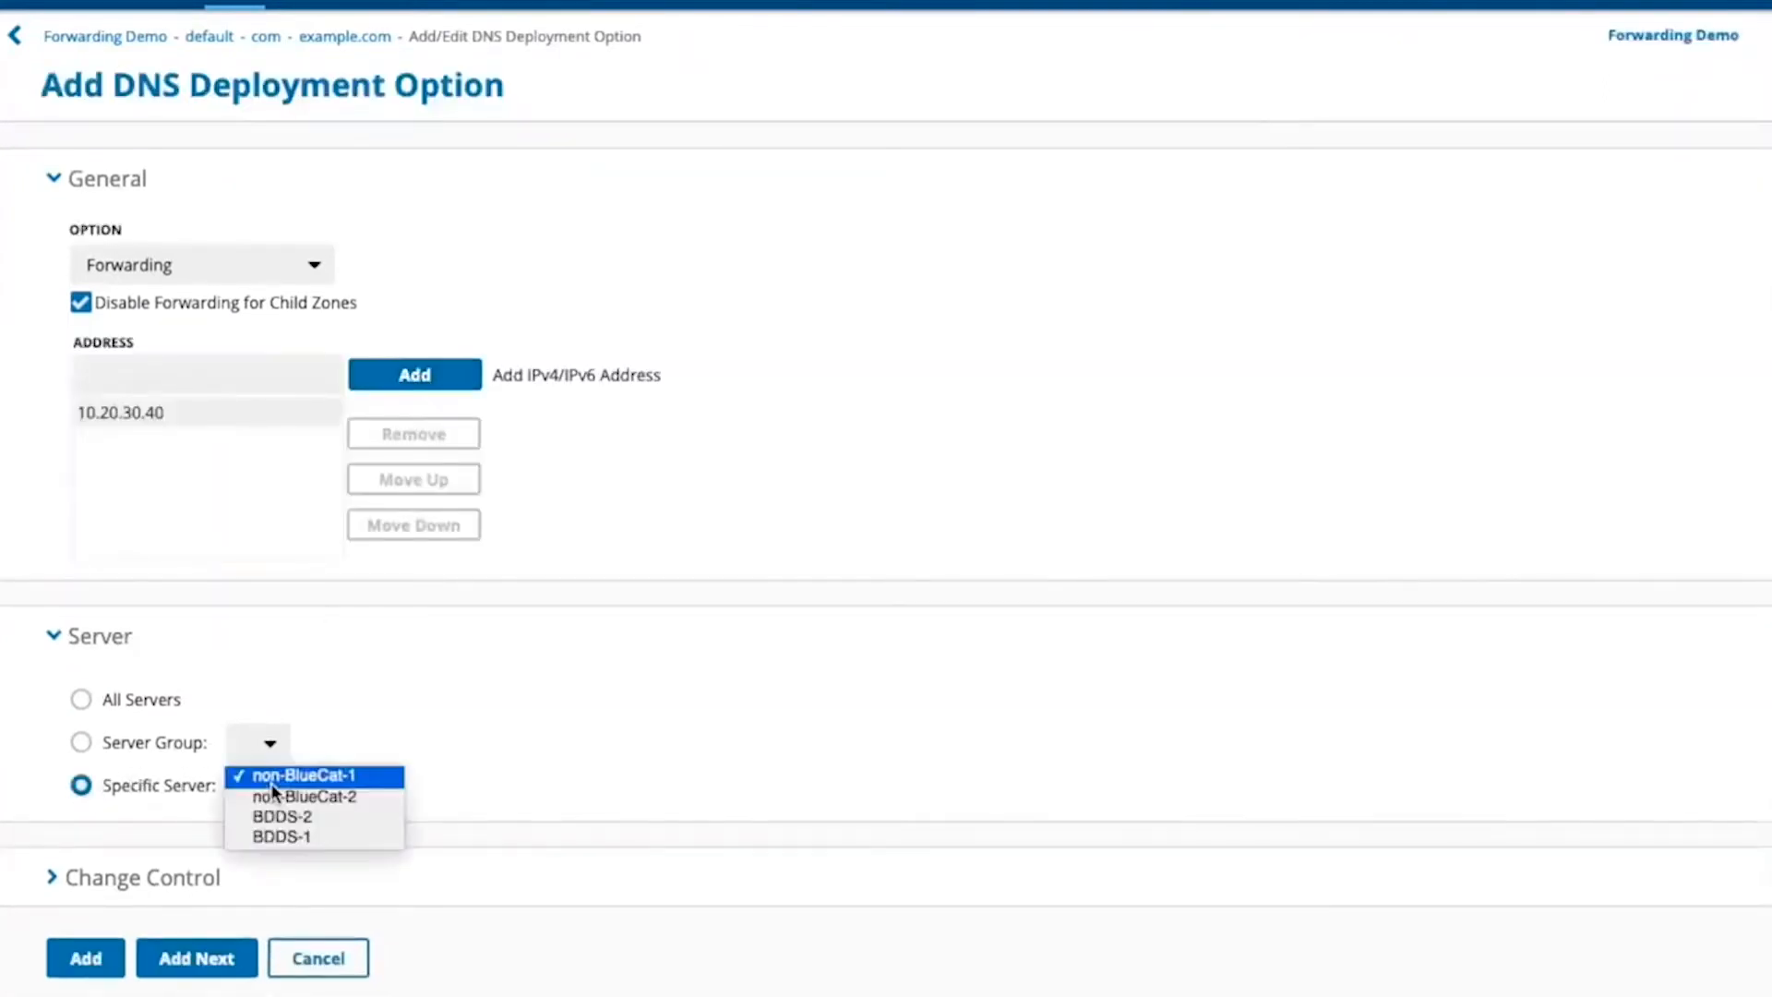
pyautogui.click(272, 835)
pyautogui.click(104, 962)
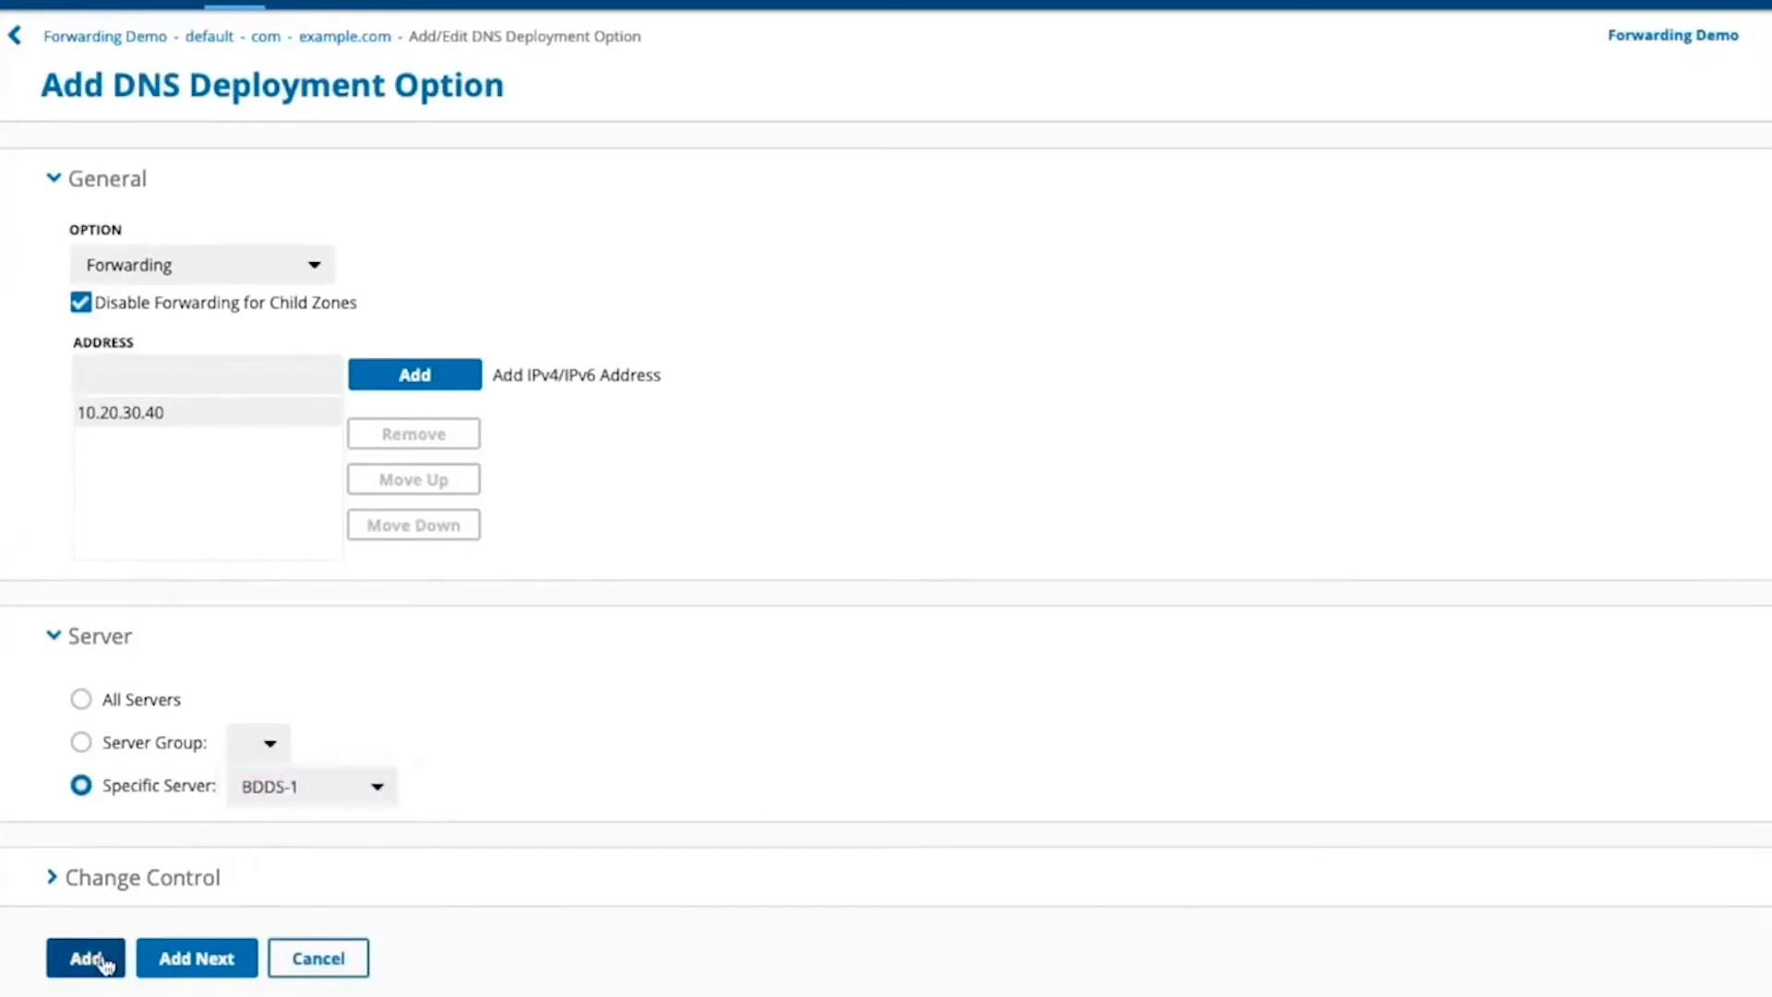
# Step: Start a second Forwarding option for example.com with Disable Forwarding for Child Zones enabled and enter a forwarding address beginning with 20.30.40
pyautogui.click(106, 306)
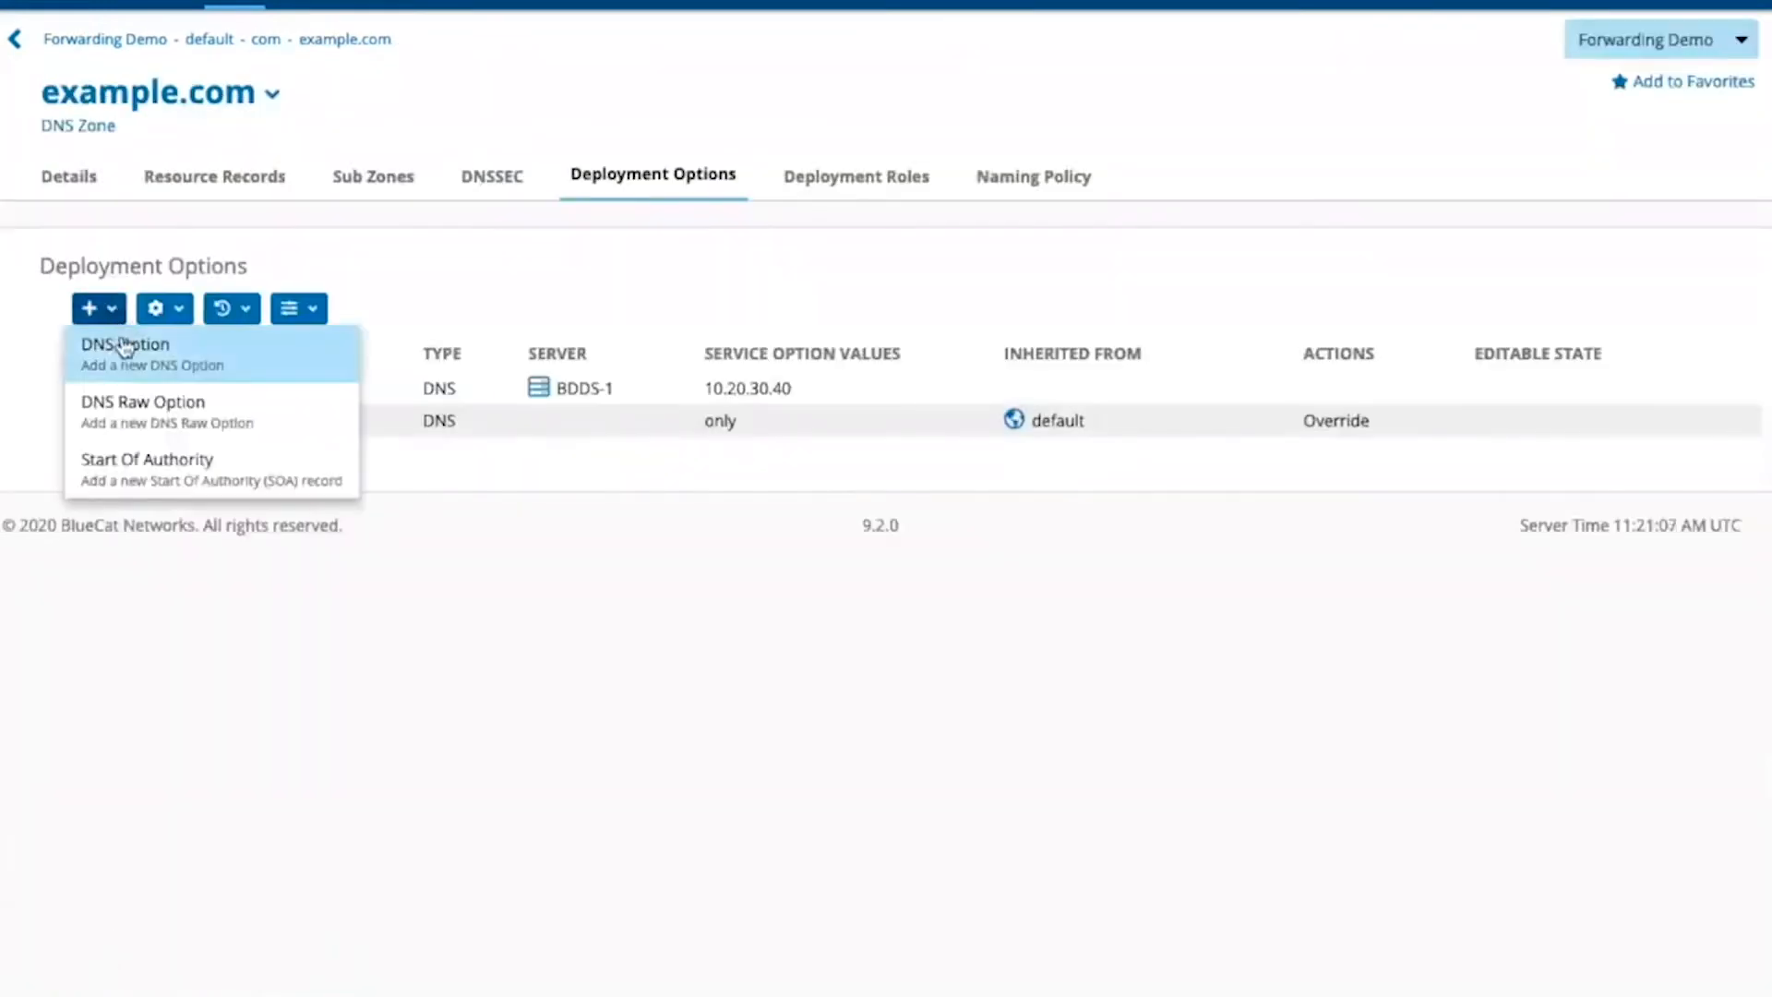
pyautogui.click(119, 346)
pyautogui.click(197, 258)
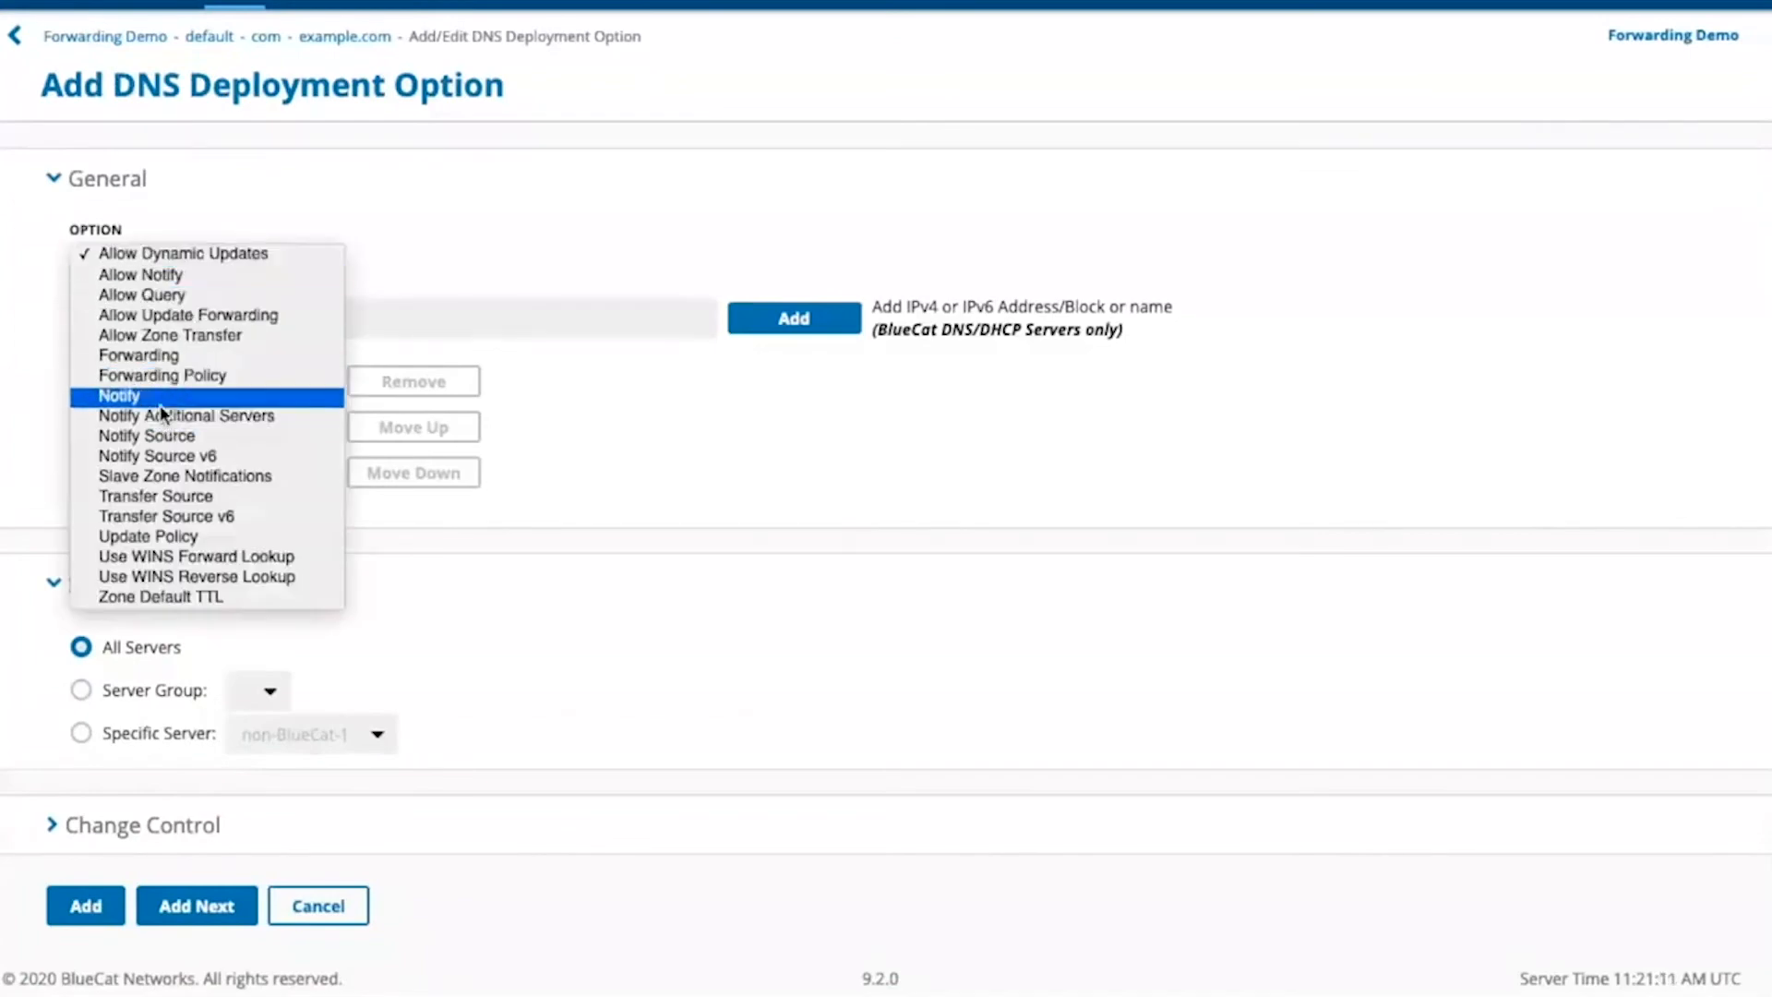
pyautogui.click(166, 358)
pyautogui.click(83, 303)
pyautogui.click(102, 374)
pyautogui.write('20.30.40.')
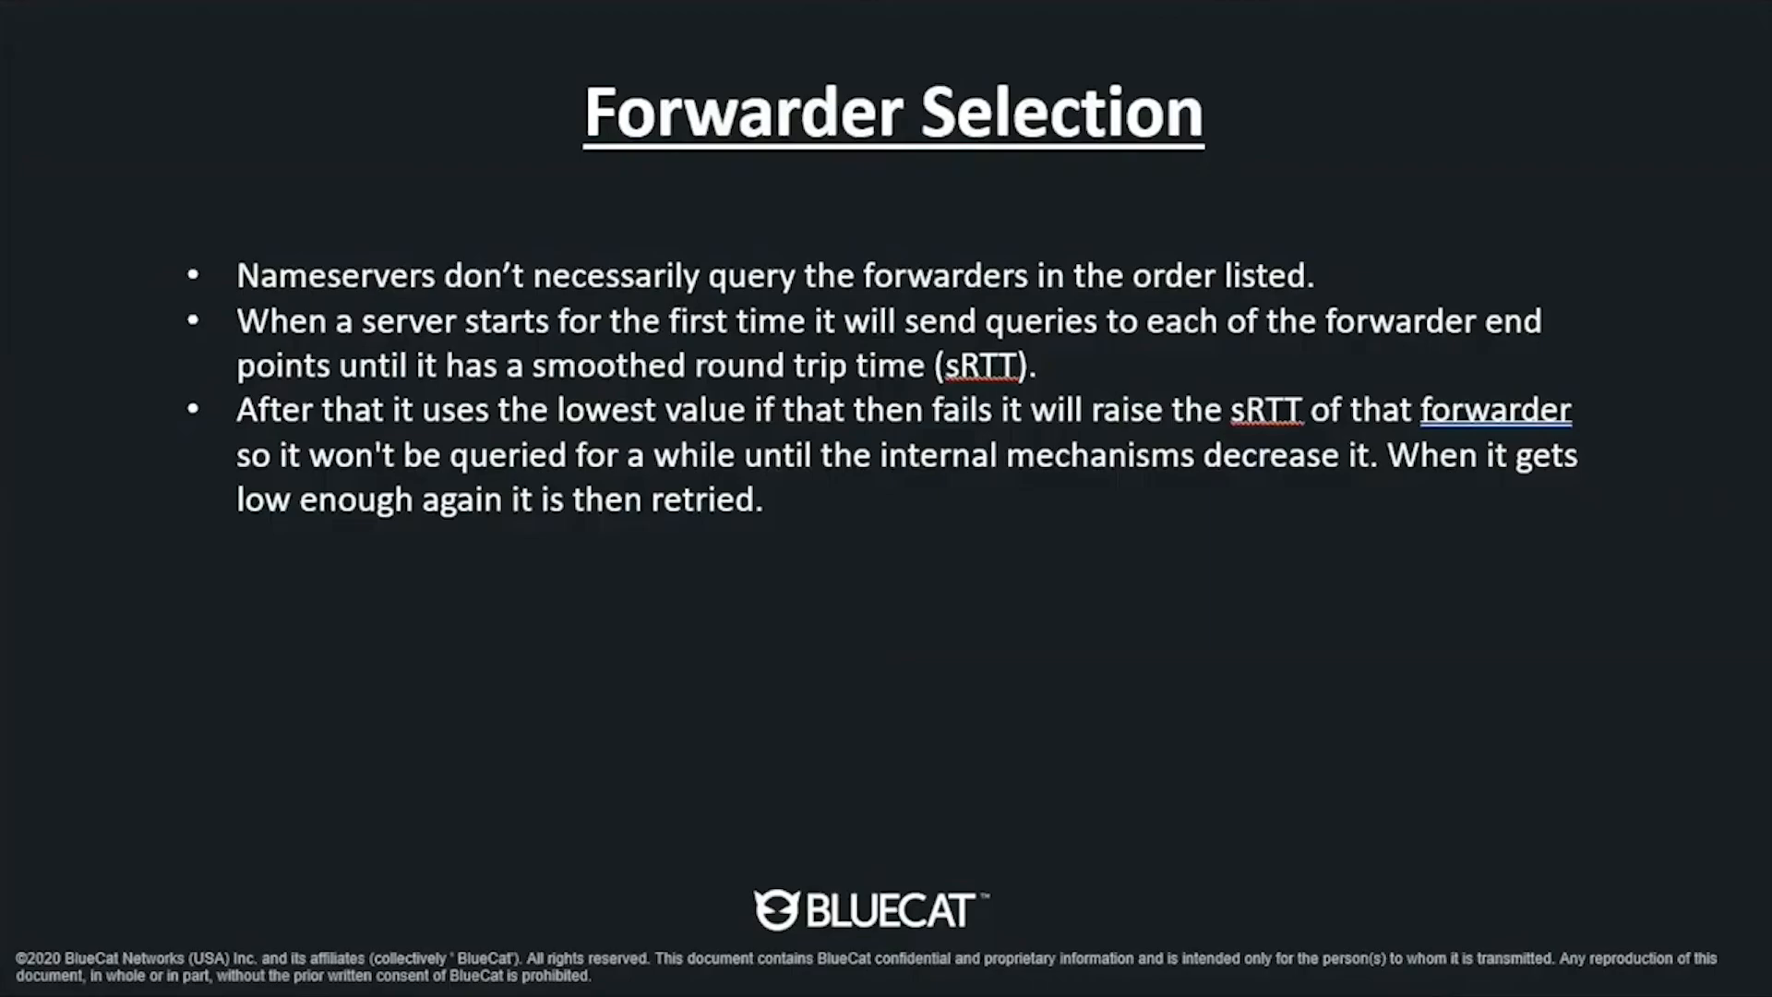
pyautogui.press('Right')
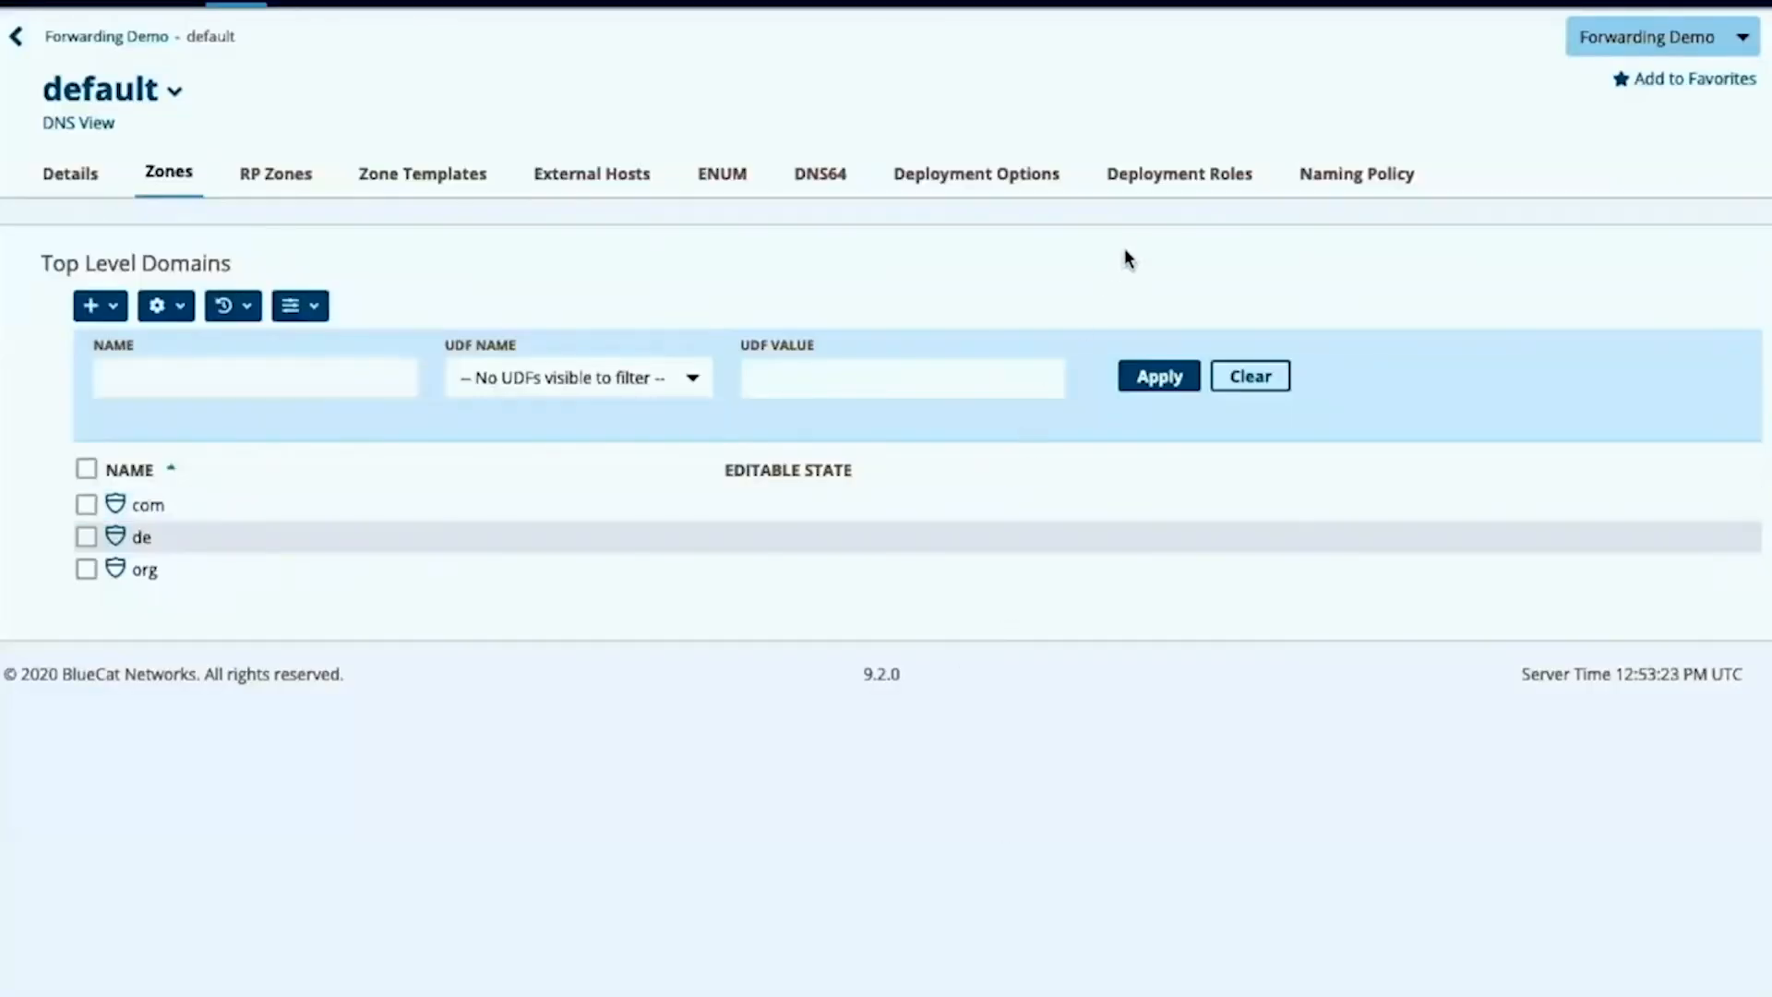
# Step: Edit the default view's Forwarding deployment option to turn off Disable Forwarding for Child Zones, and save the update
pyautogui.click(1027, 181)
pyautogui.click(151, 419)
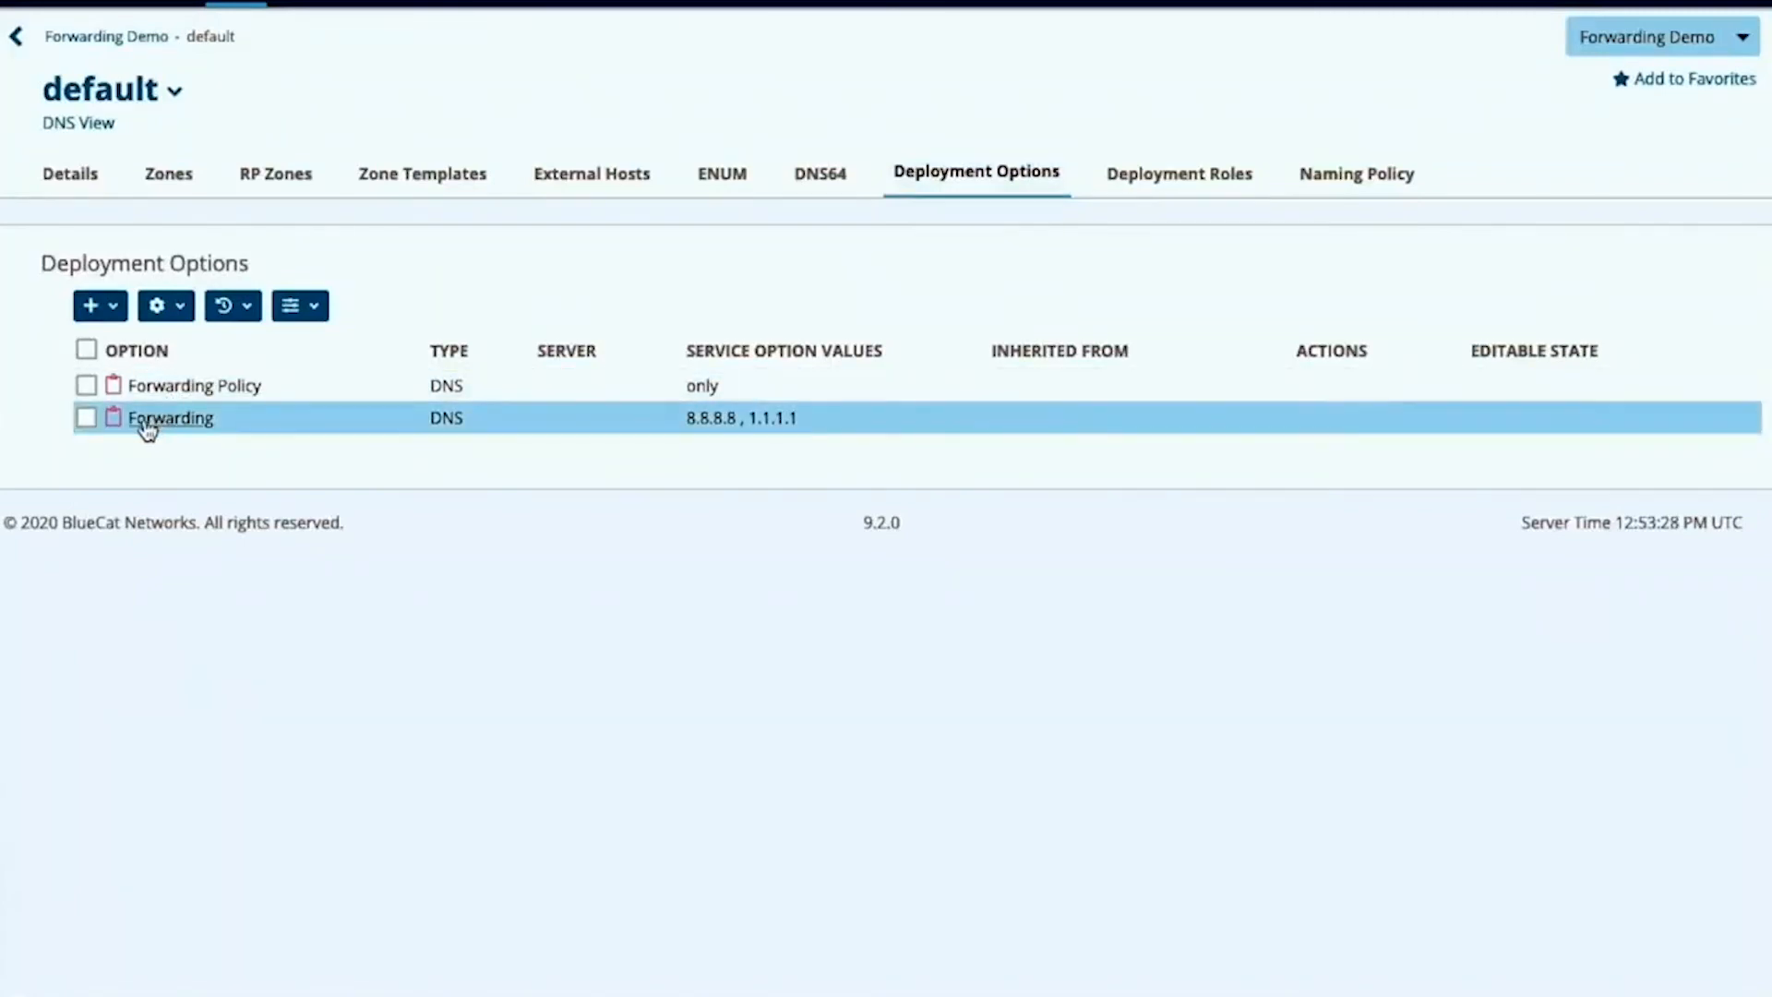
pyautogui.click(144, 418)
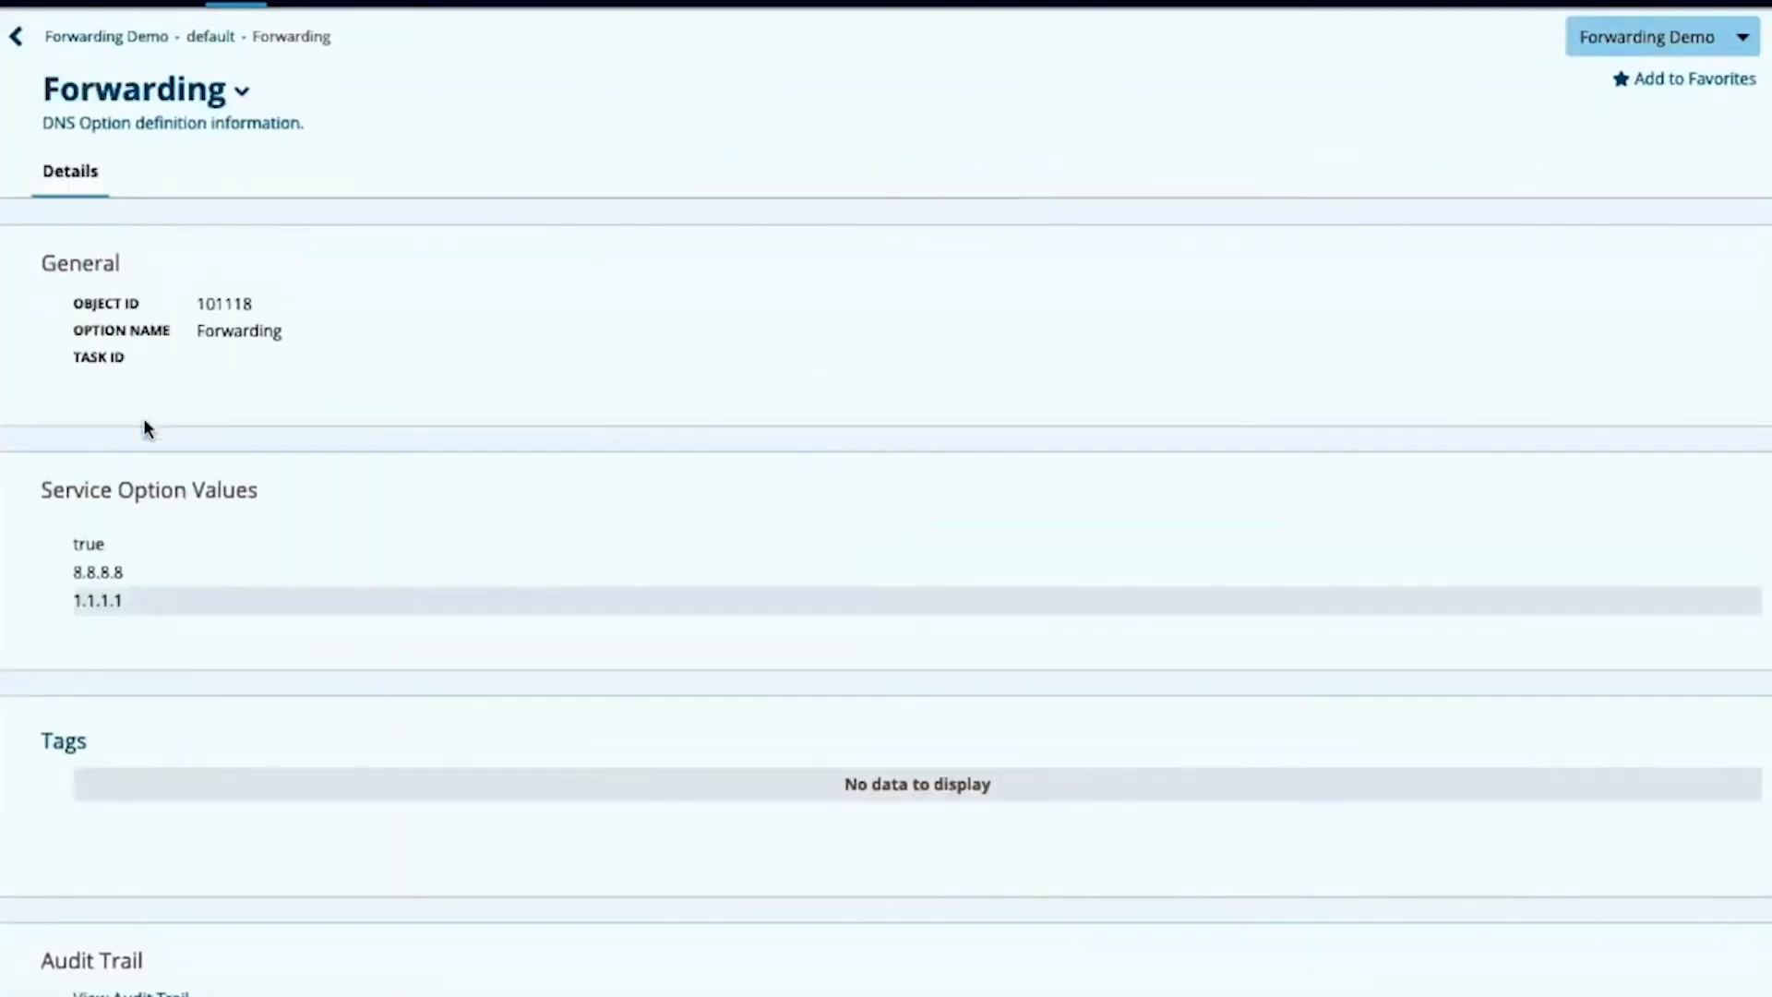
pyautogui.click(215, 100)
pyautogui.click(149, 140)
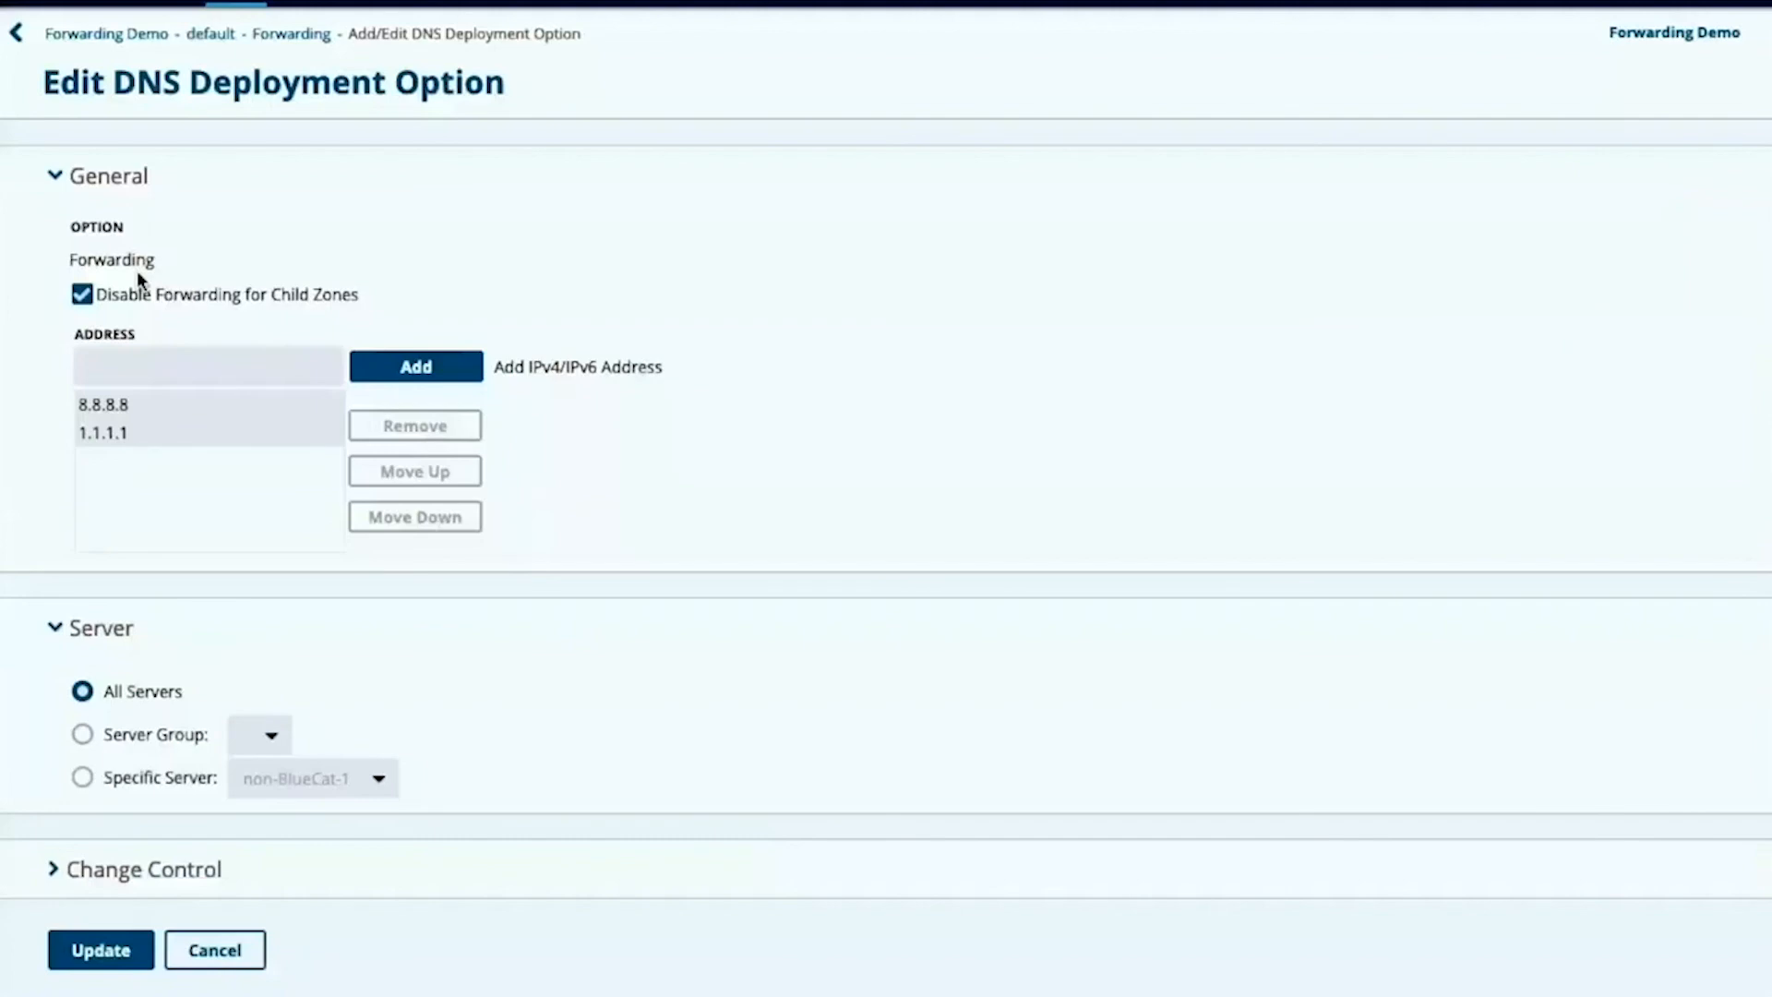
pyautogui.click(82, 297)
pyautogui.click(101, 953)
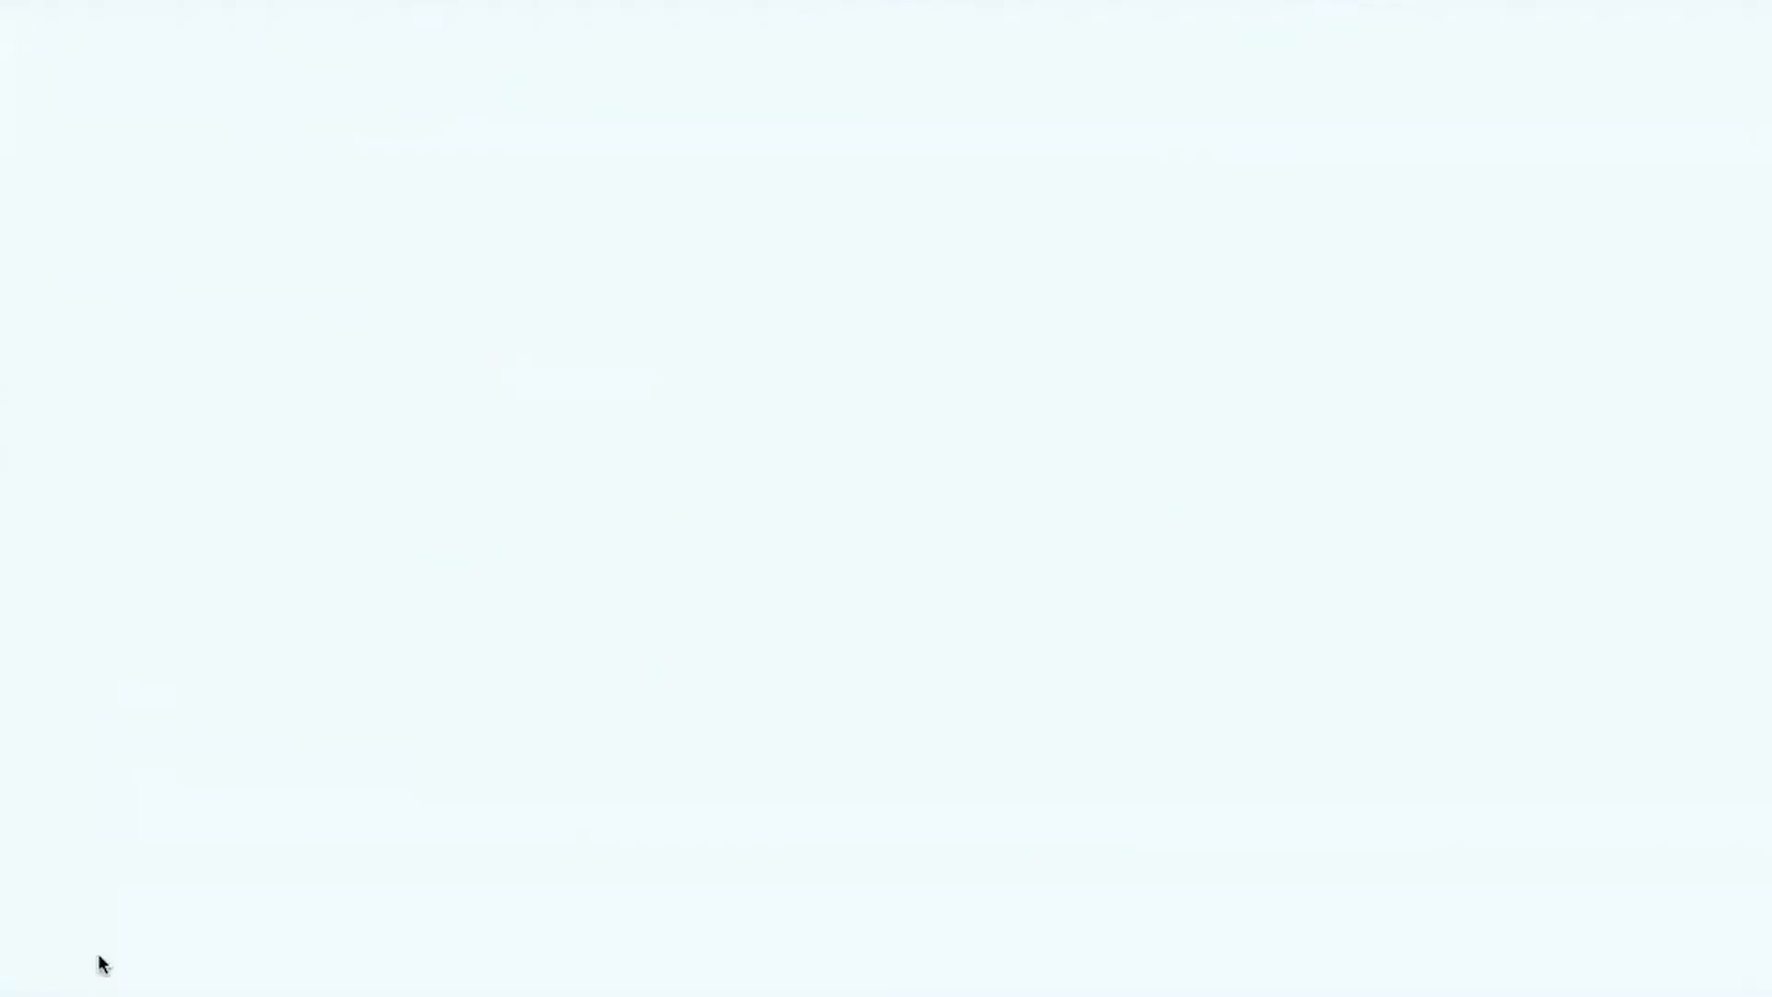